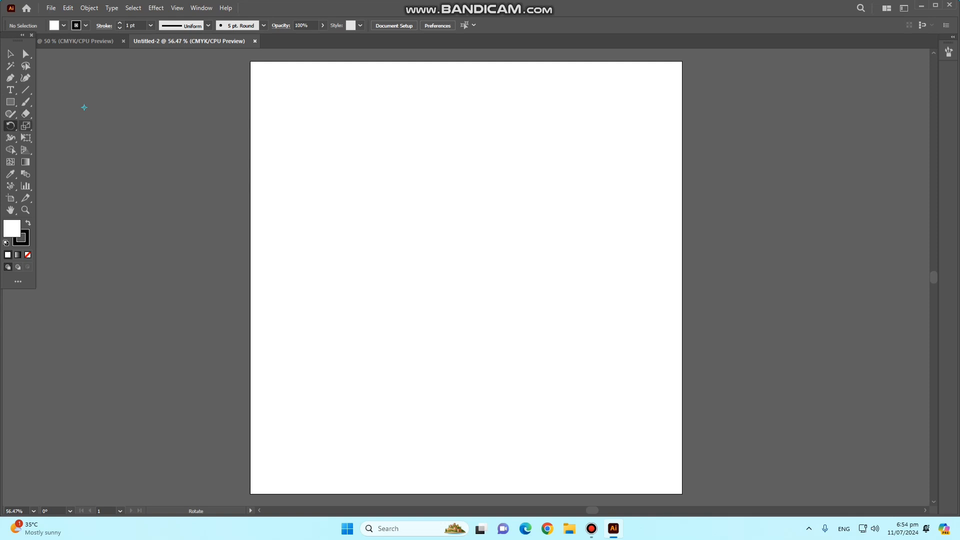
- Draw a white rectangle about 538 × 483 px in the artboard's upper middle area
left_click(25, 126)
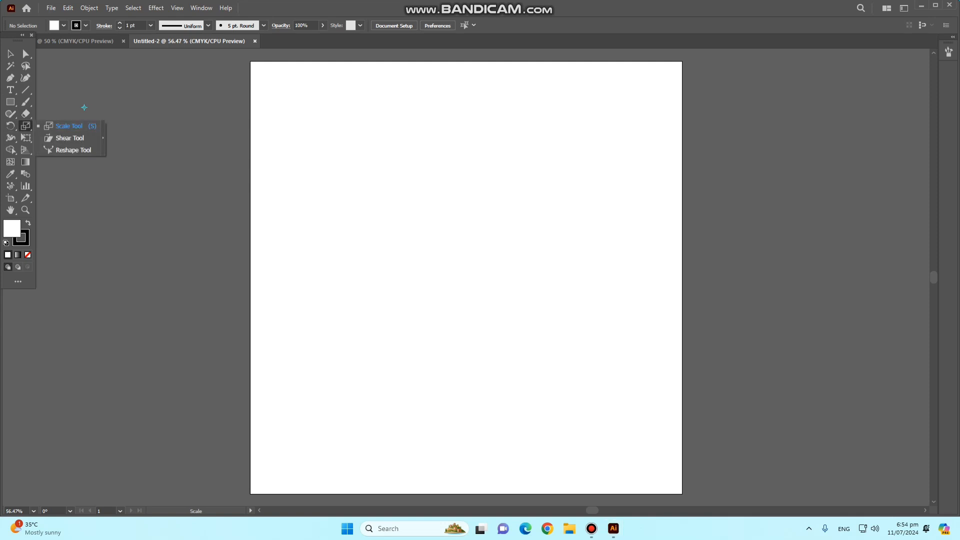
key("v")
key("m")
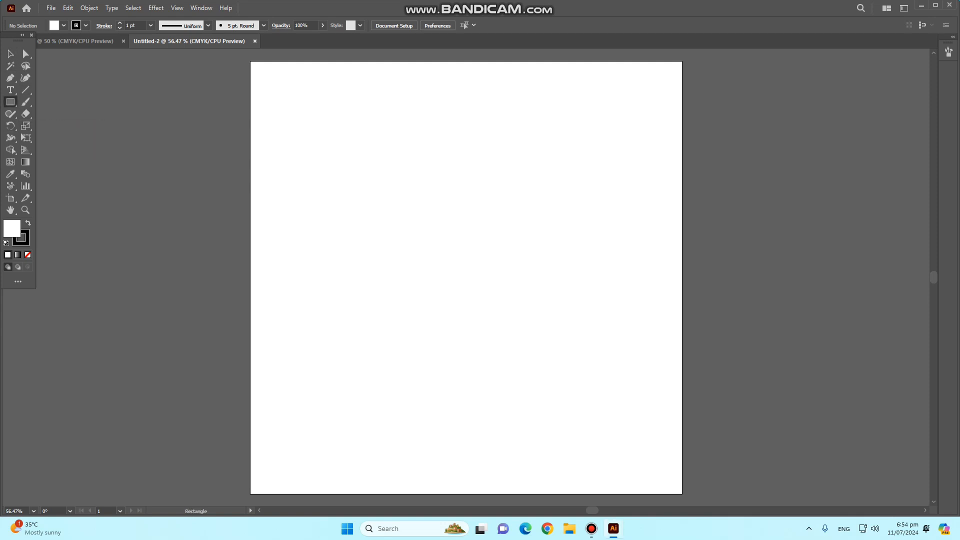
mouse_move(374, 142)
left_mouse_down()
mouse_move(432, 286)
mouse_move(590, 335)
left_mouse_up()
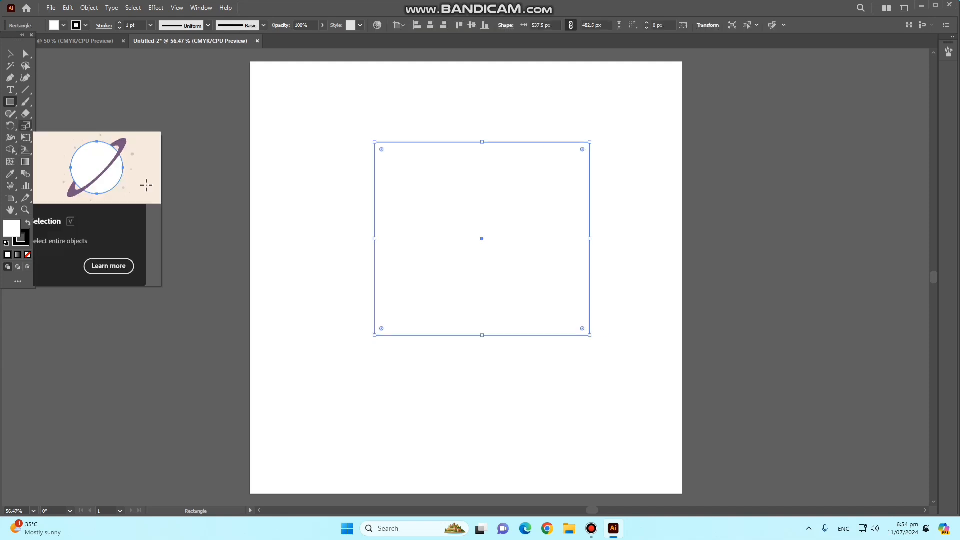
- Scale the rectangle up about its centre to about 685 × 547 px with the Scale tool
left_click(25, 126)
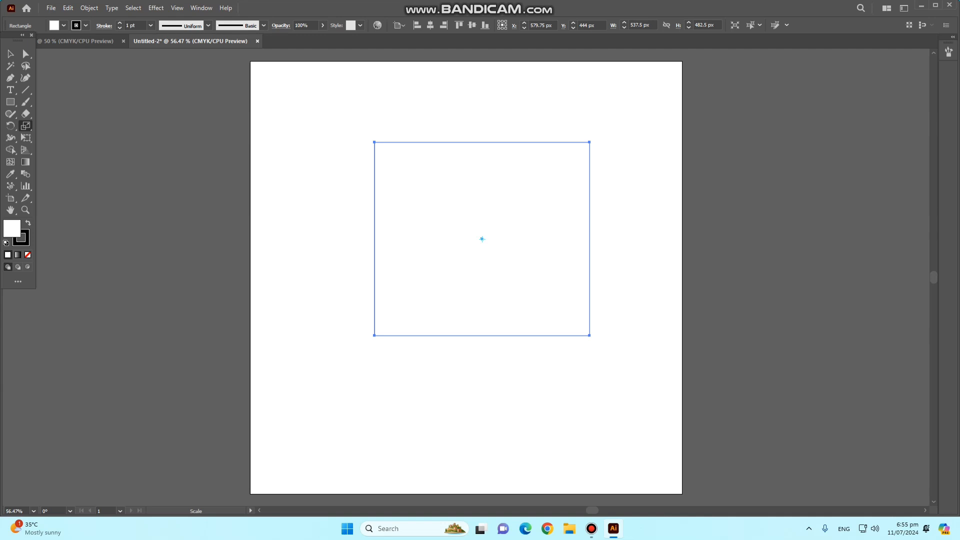
key("ctrl+equal")
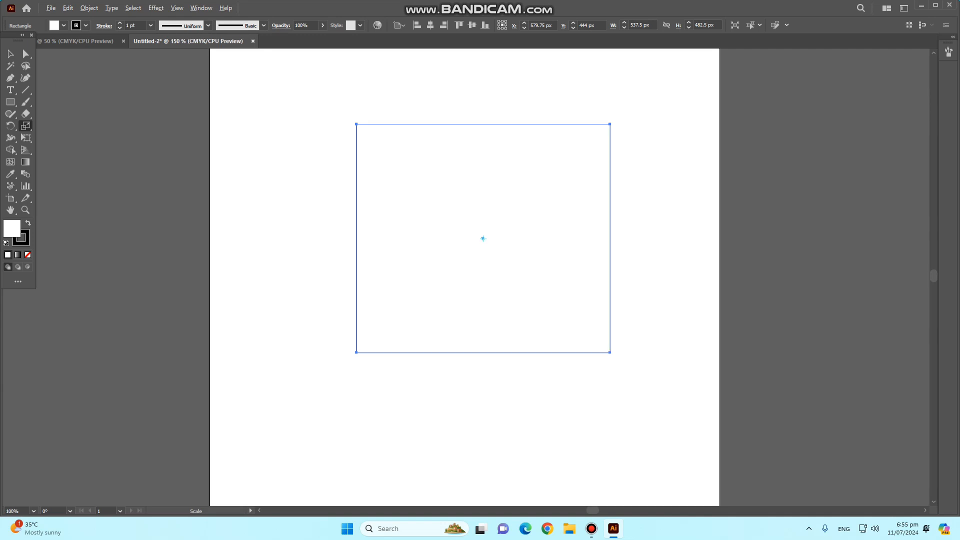
key("ctrl+equal")
key("ctrl+equal")
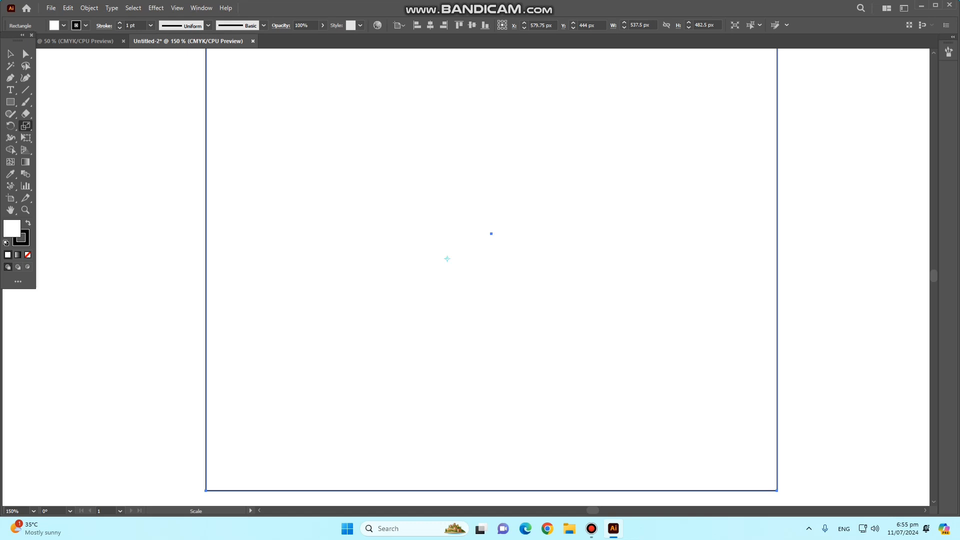
key("ctrl+minus")
key("ctrl+minus")
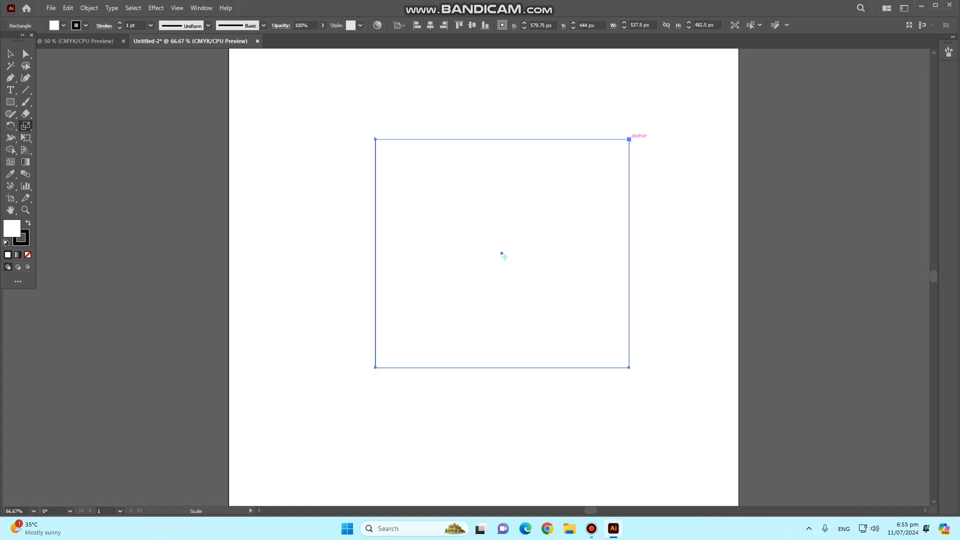
left_click_drag(630, 140, 663, 123)
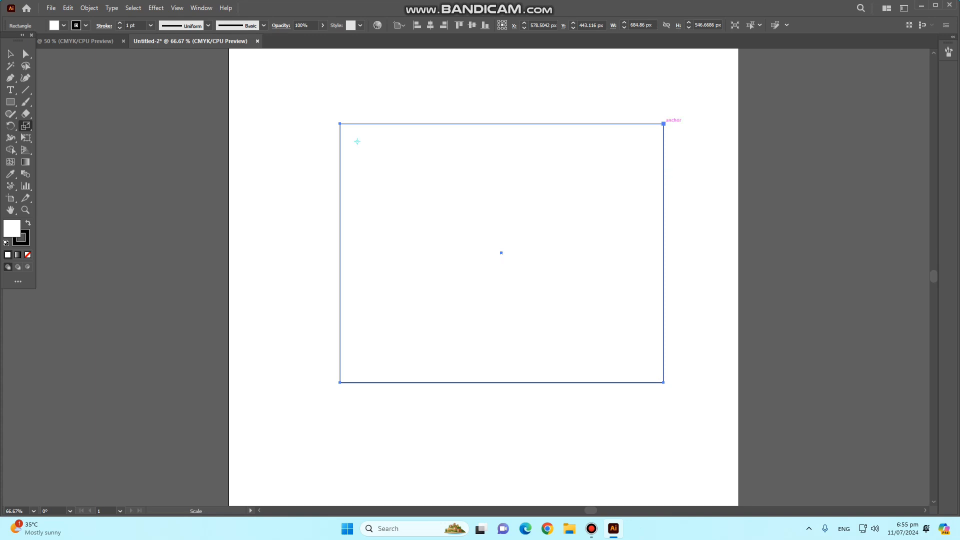
- Scale the rectangle down to about 162 × 64 px and delete it
left_click_drag(667, 121, 568, 146)
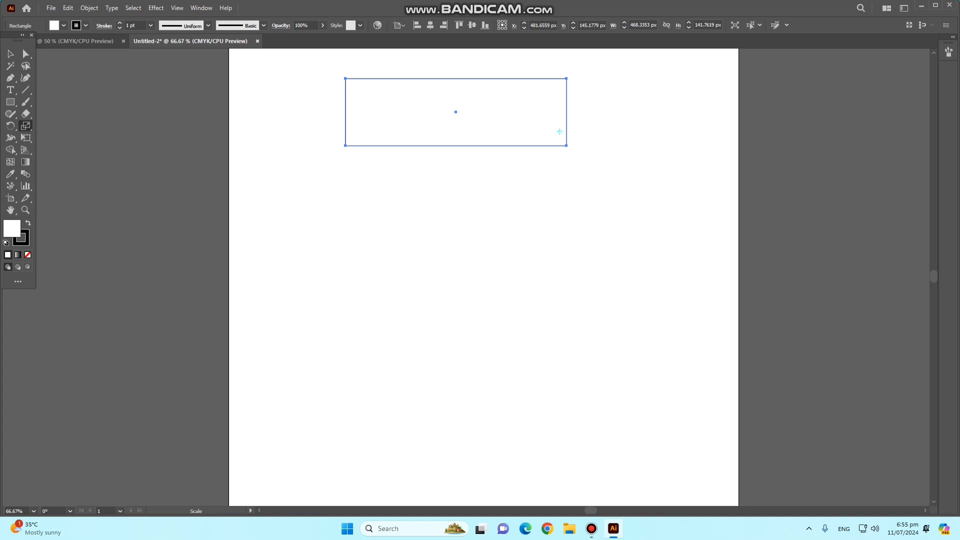
left_click_drag(345, 79, 486, 108)
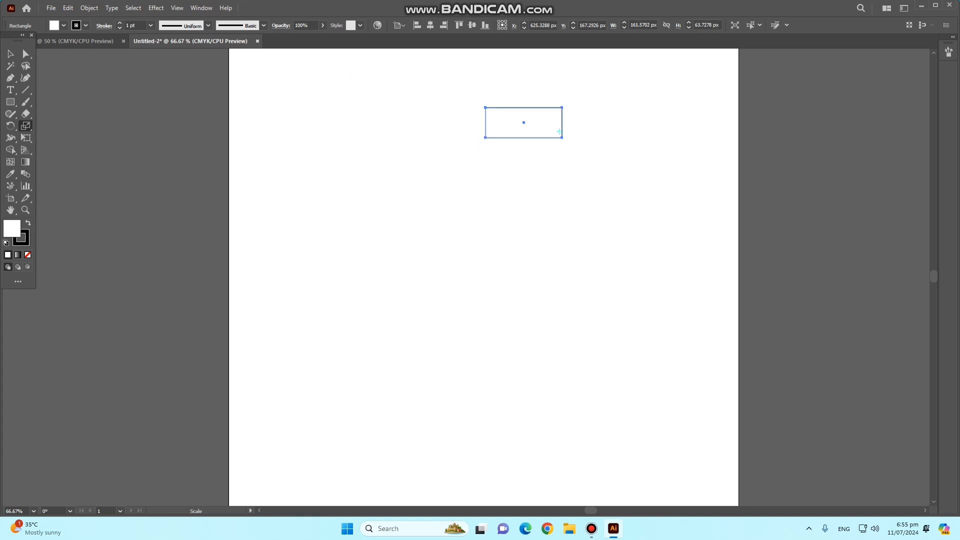
key("ctrl")
left_click(505, 188, "ctrl")
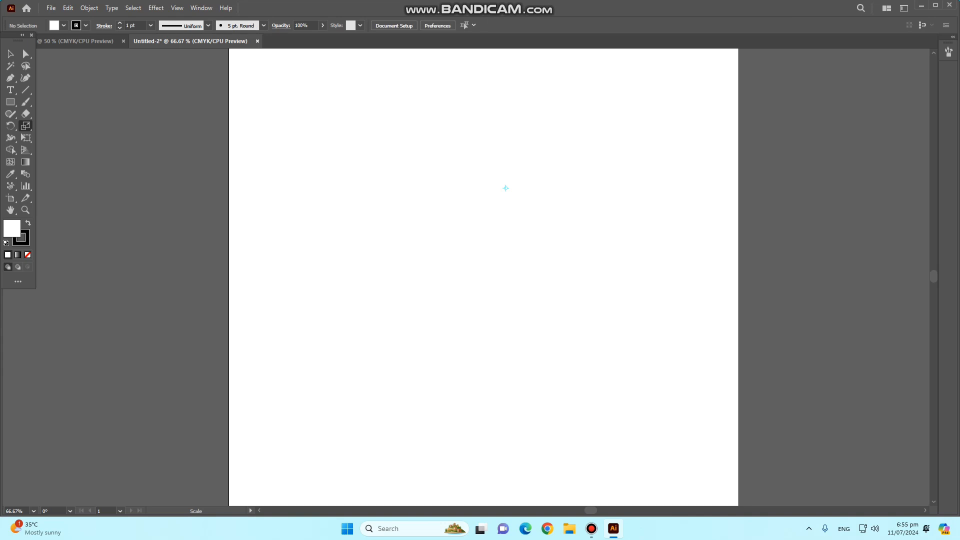
- Draw a square about 176 px per side on the artboard's left and swap its fill and stroke to get a black fill
key("m")
key("ctrl+minus")
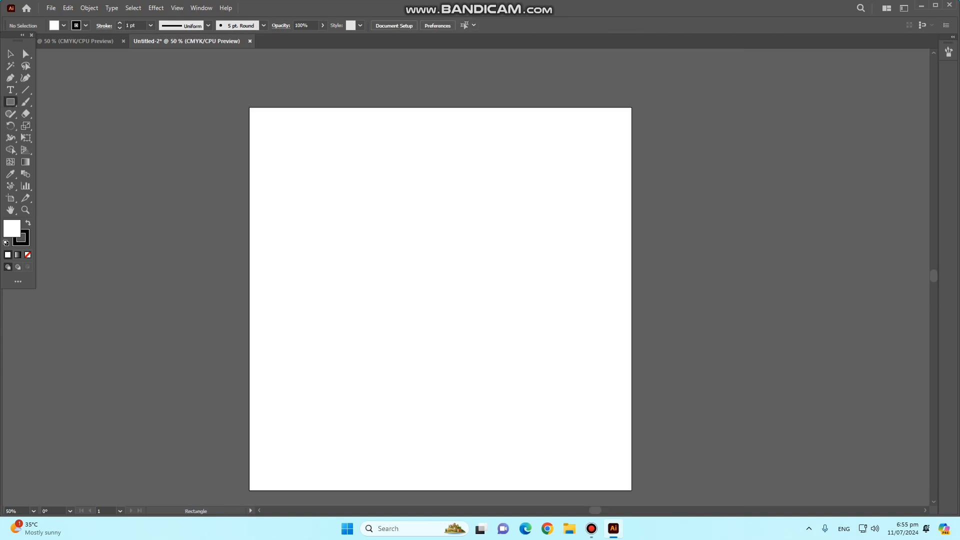
left_click_drag(279, 178, 342, 241)
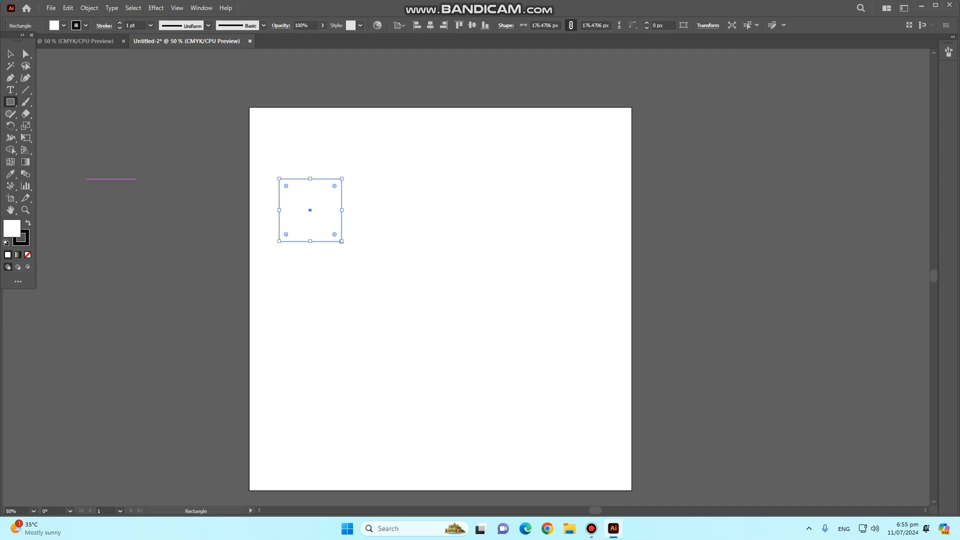
key("shift+x")
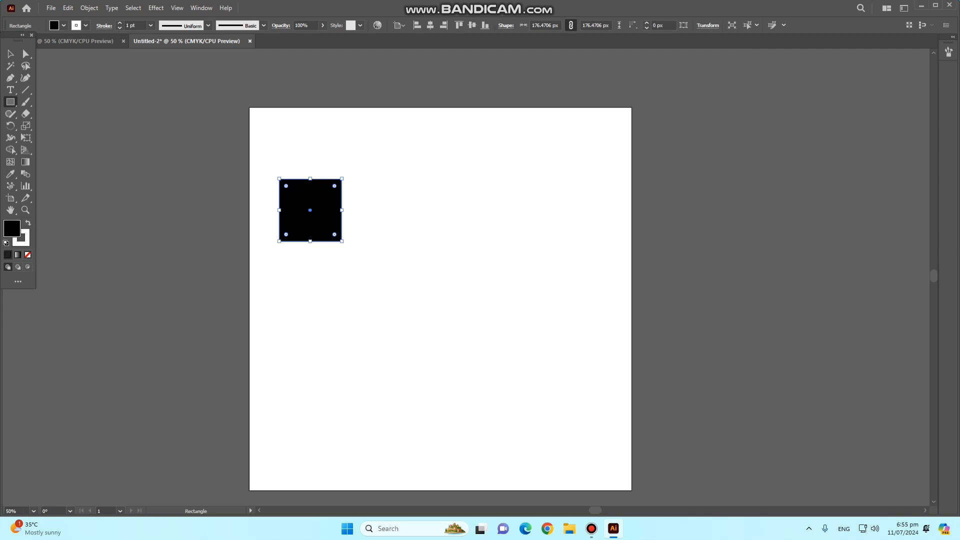
- Duplicate the black square horizontally with small equal gaps to make a row of six squares
key("a")
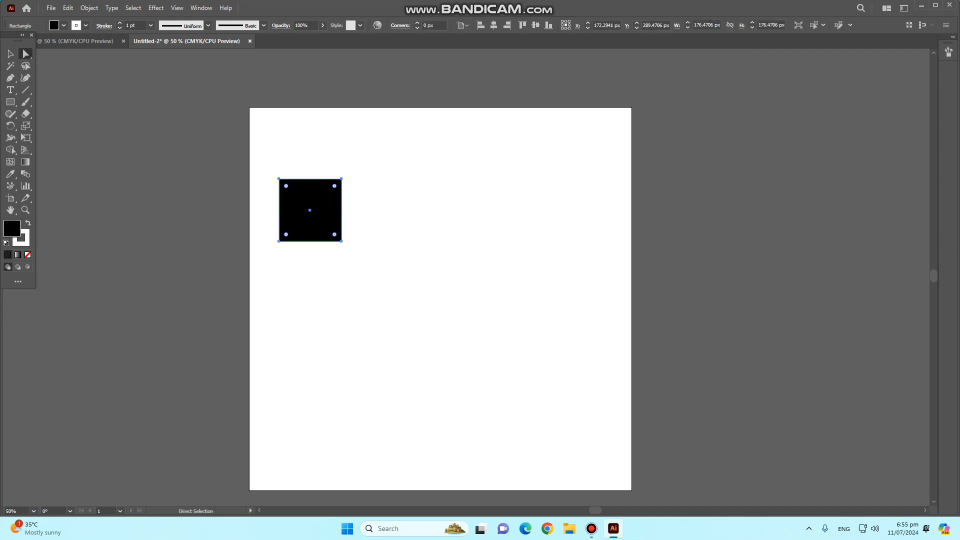
left_click_drag(279, 211, 378, 210)
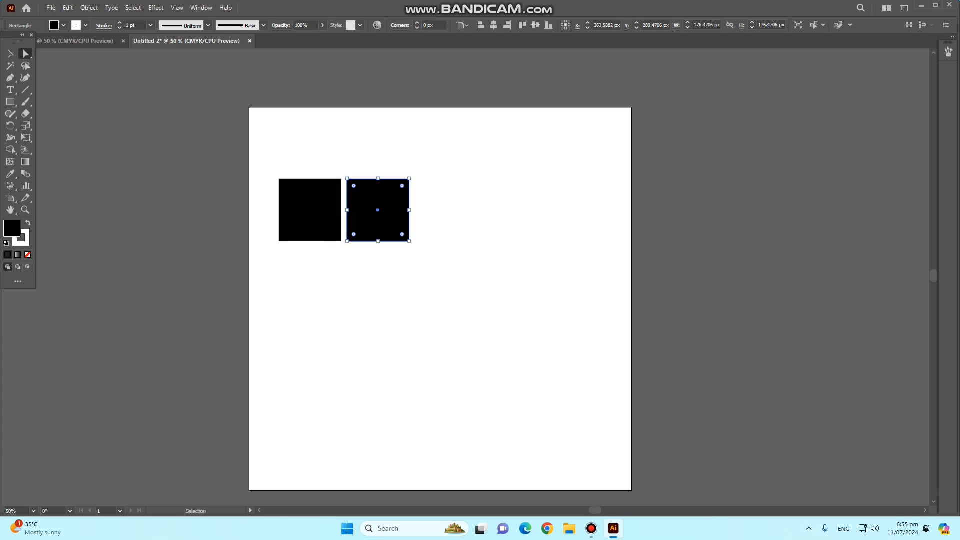
key("ctrl+d")
key("ctrl+d")
key("ctrl+d")
key("ctrl+d")
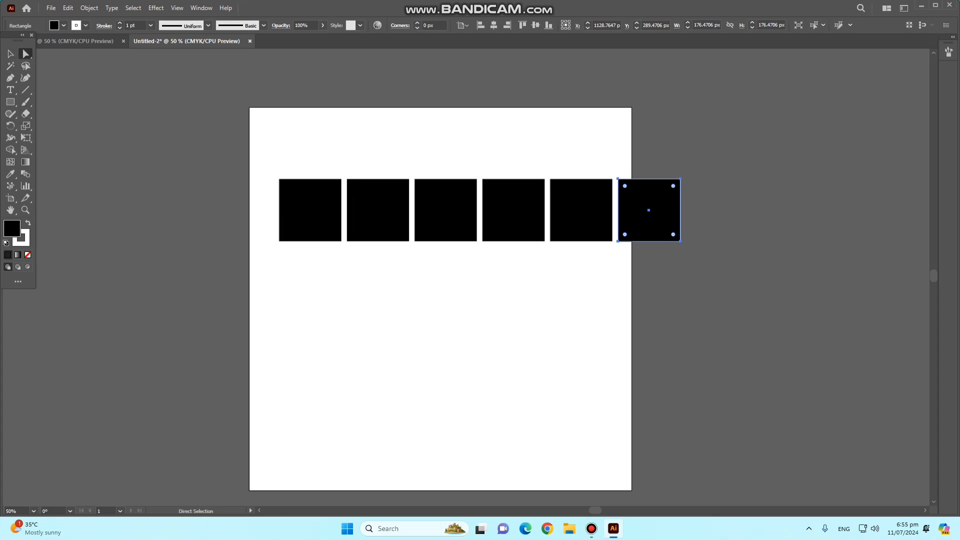
- Select the top anchor points of all six squares, try scaling them outward, and undo the scaling
left_click_drag(229, 136, 689, 199)
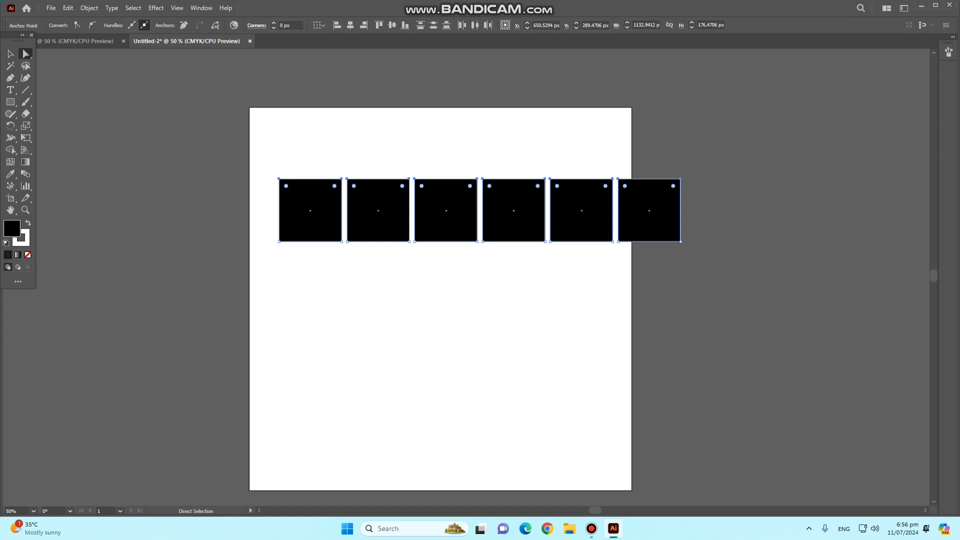
key("s")
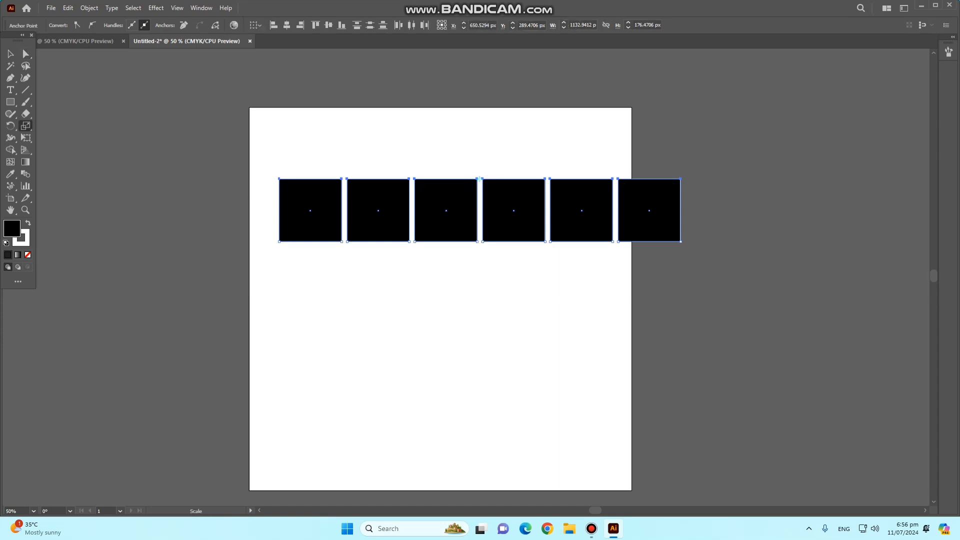
left_click_drag(681, 240, 750, 443)
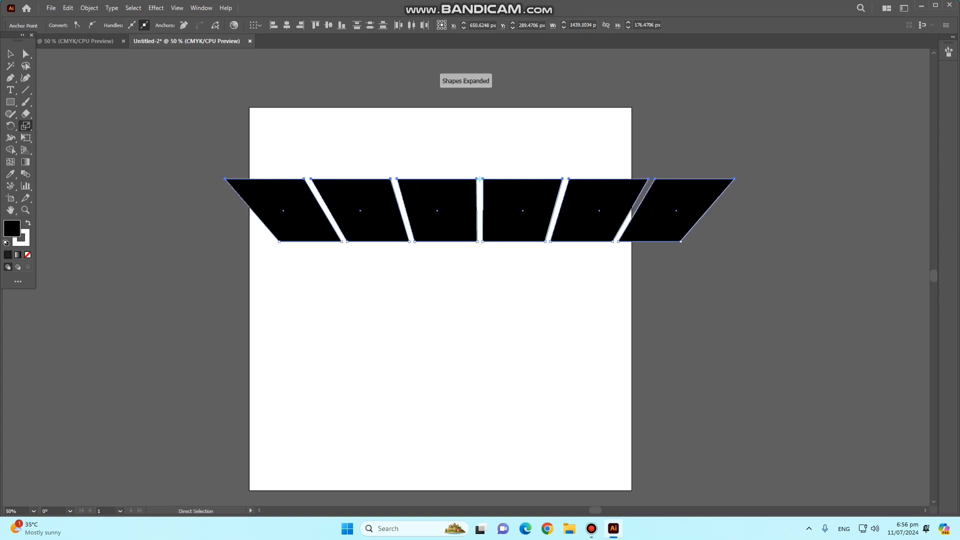
key("ctrl+z")
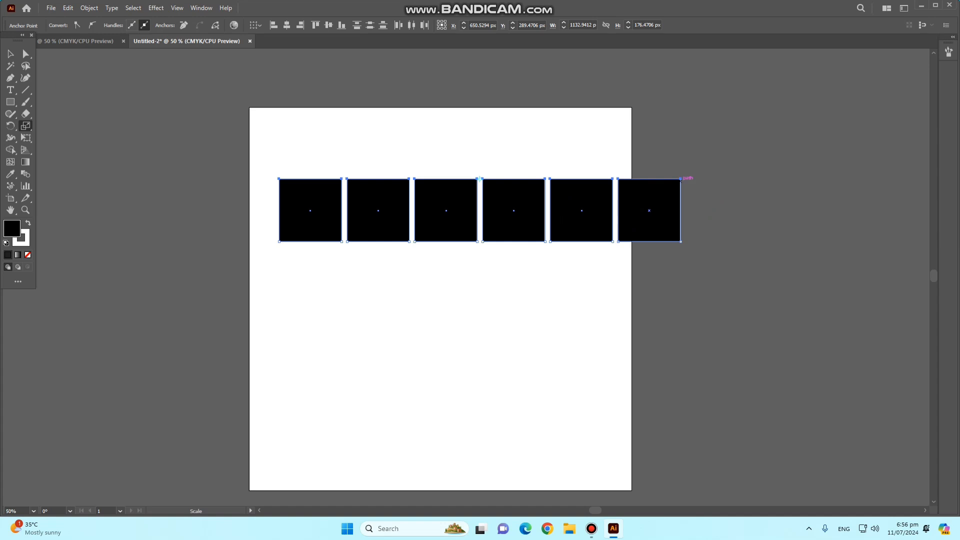
- Scale the top anchor points of the six squares inward until the shapes converge and cross, and deselect everything
left_click_drag(682, 179, 467, 163)
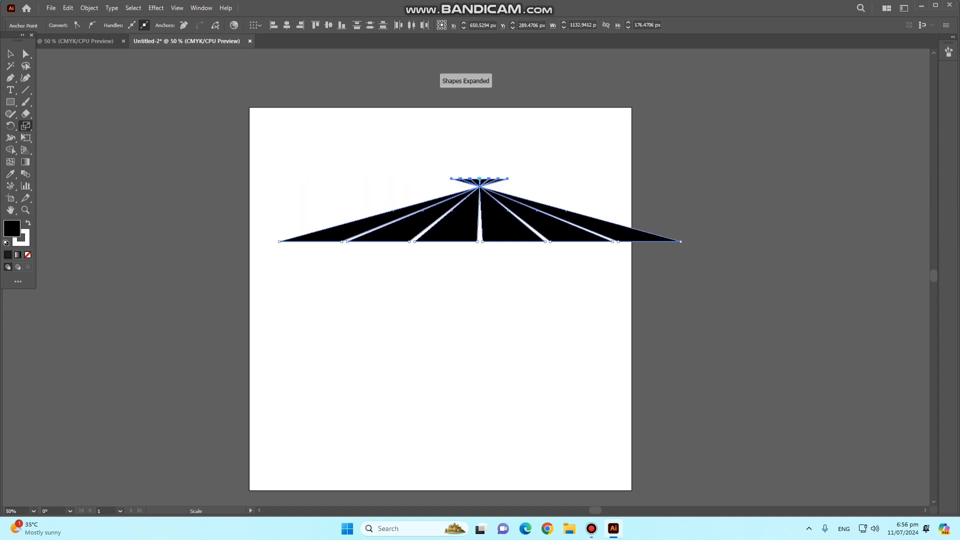
key("v")
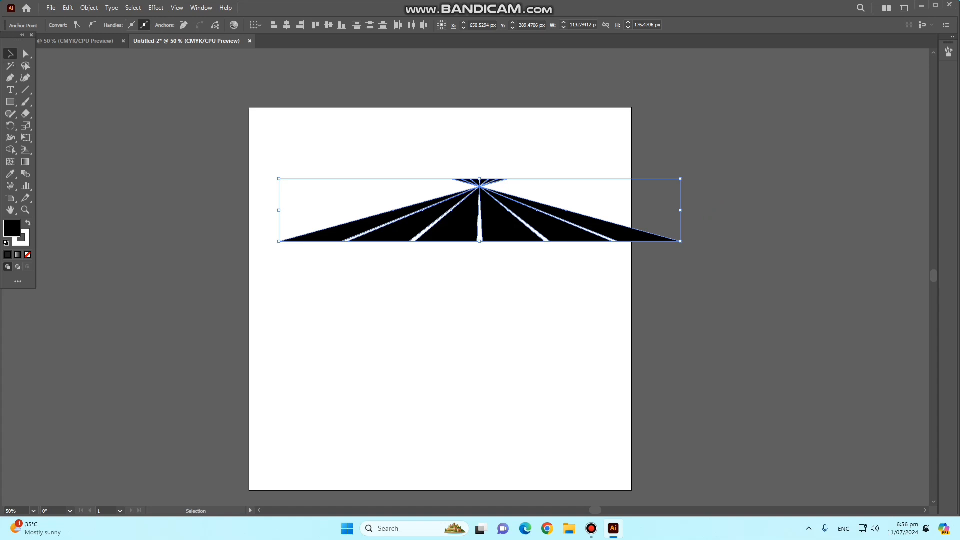
key("ctrl+shift+a")
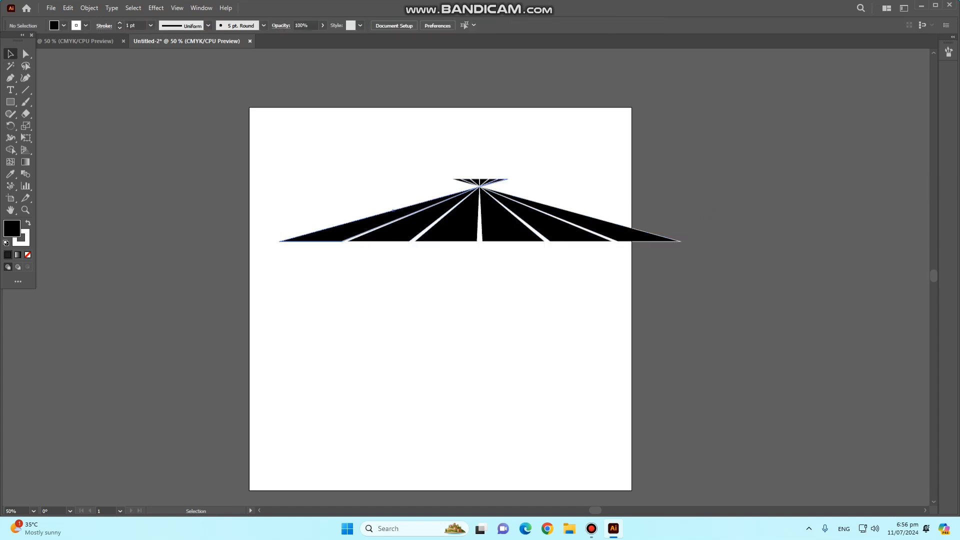
- Squash the six converging shapes into a thin horizontal strip and delete them
left_click_drag(375, 113, 665, 322)
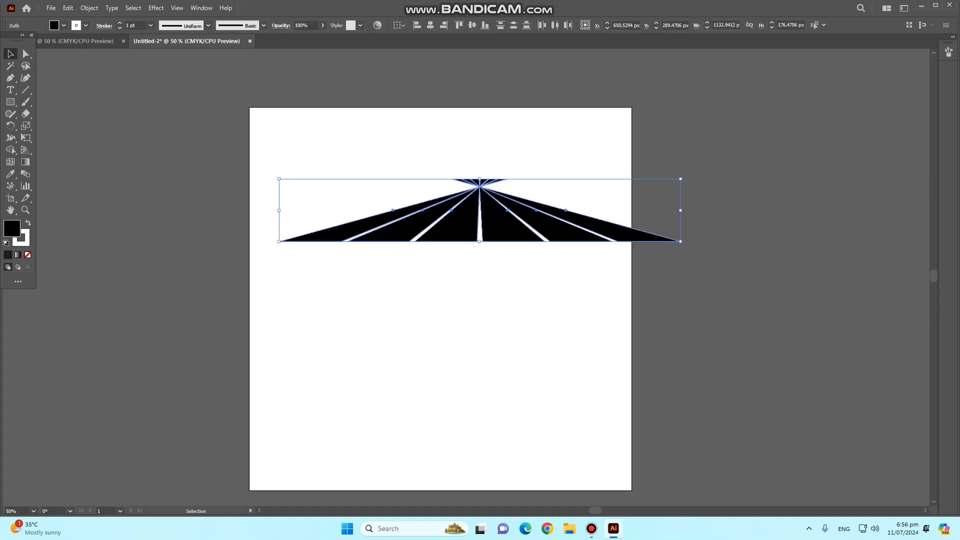
left_click_drag(681, 241, 557, 180)
key("Delete")
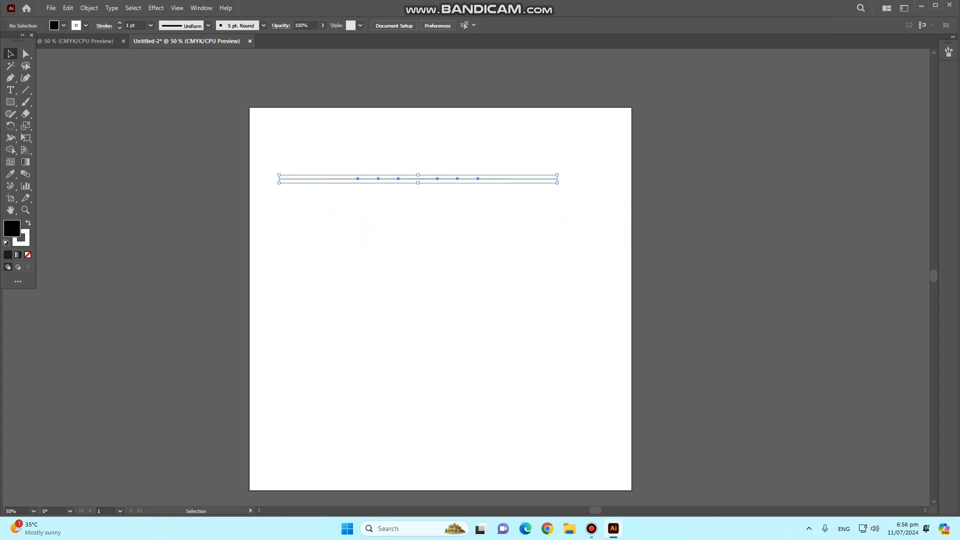
- Draw a black square about 202 px per side in the artboard's upper left area
left_click(10, 102)
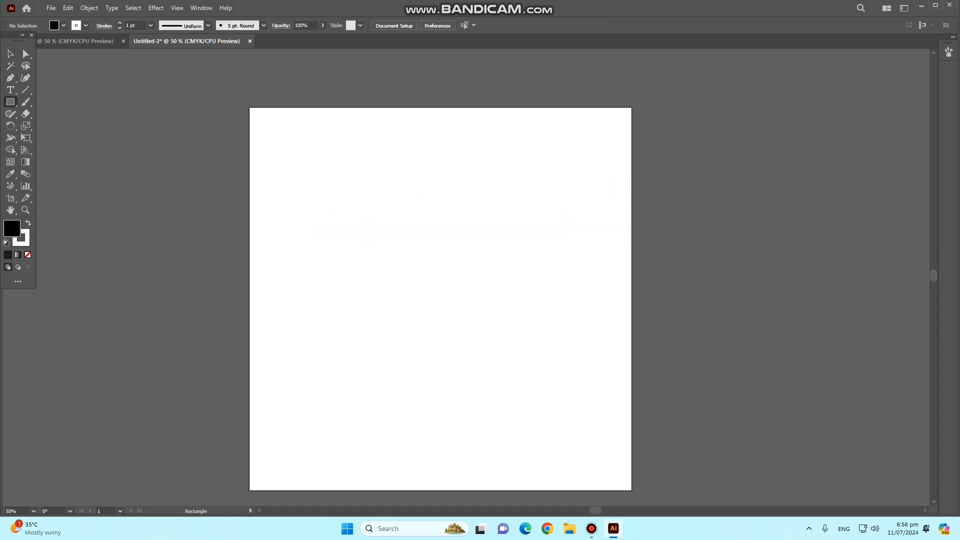
mouse_move(295, 169)
left_mouse_down()
mouse_move(310, 215)
mouse_move(358, 253)
mouse_move(366, 240)
left_mouse_up()
left_click(26, 138)
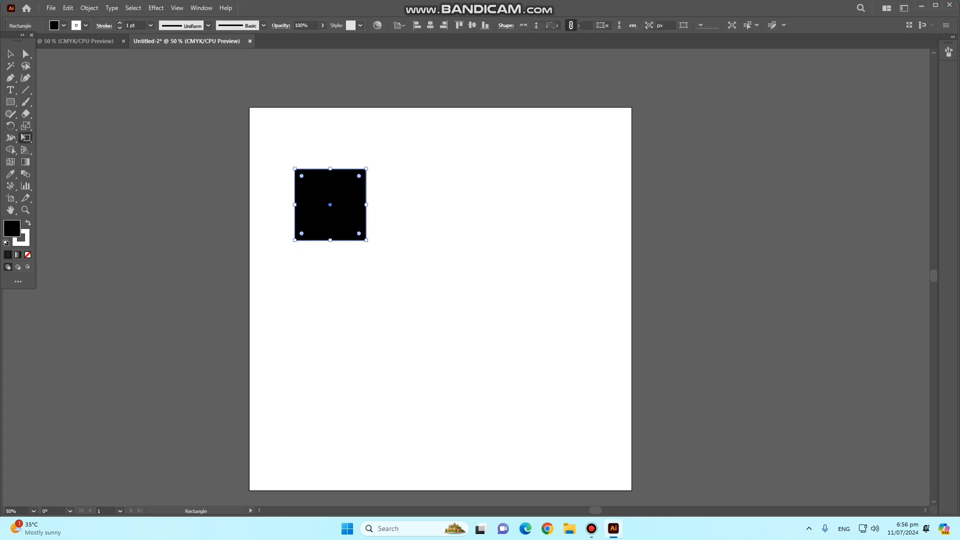
- Shear the black square into a wide slanted parallelogram about 529 × 158 px and delete it
left_click(25, 126)
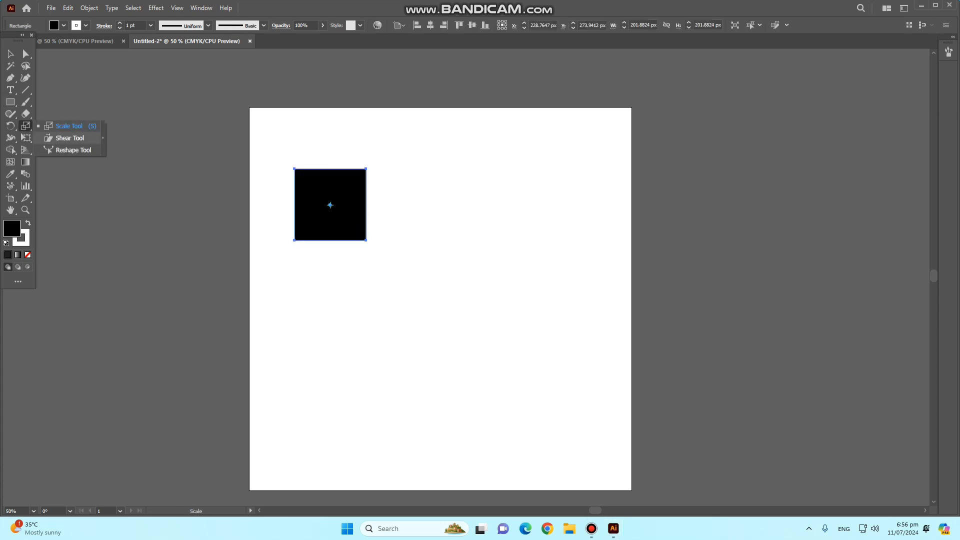
left_click(70, 138)
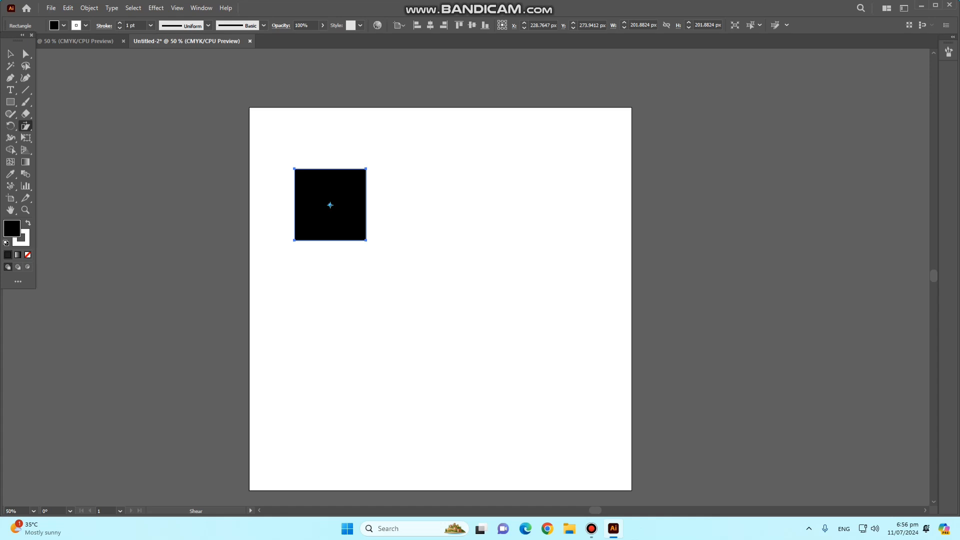
left_click_drag(377, 170, 424, 207)
left_click(10, 53)
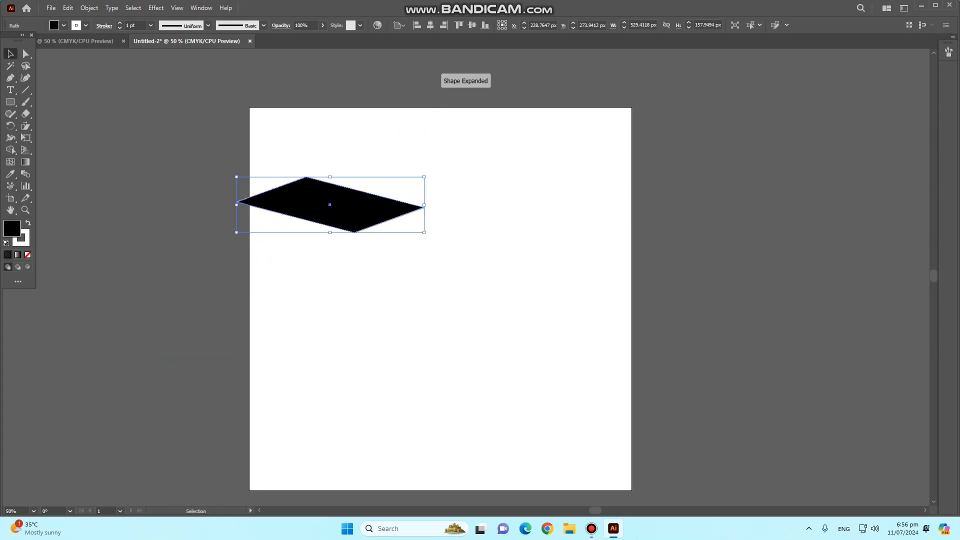
key("Delete")
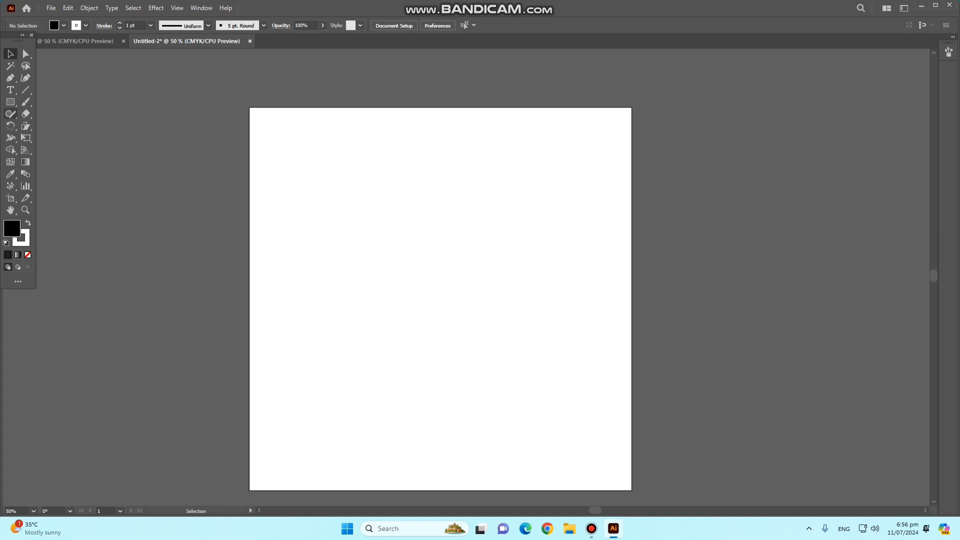
- Draw a black rectangle about 164 × 202 px in the artboard's upper left area and copy it horizontally into a row of six
key("m")
left_click_drag(275, 164, 333, 235)
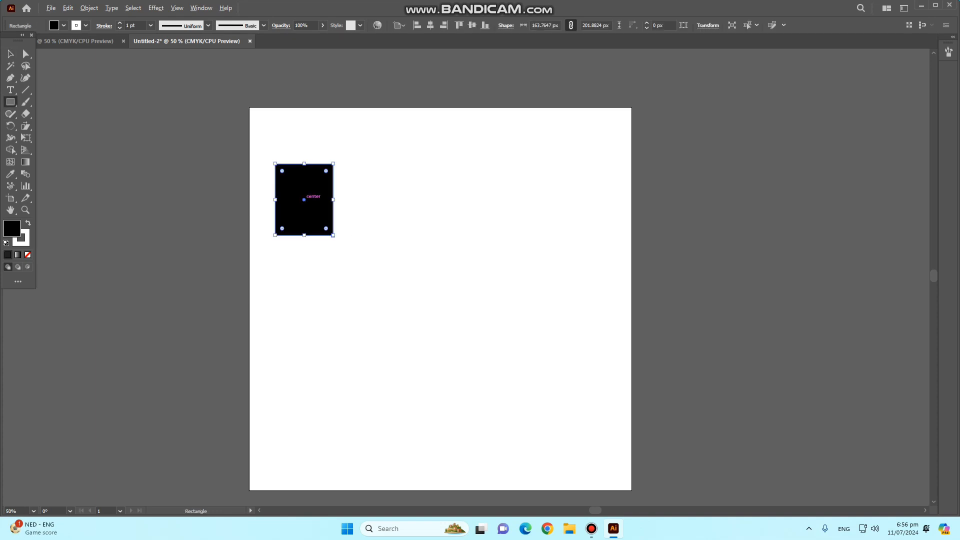
left_click_drag(304, 200, 508, 200)
key("ctrl+d")
key("ctrl+d")
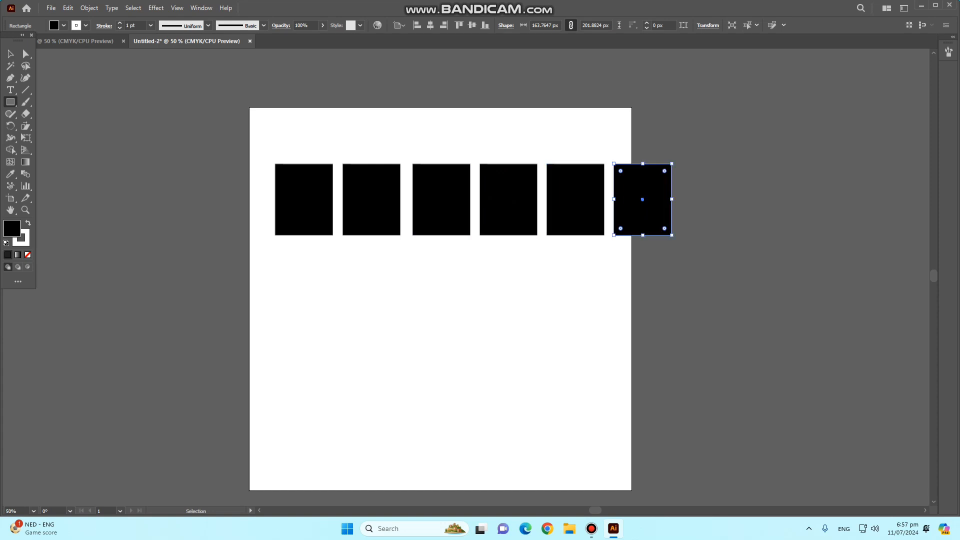
key("a")
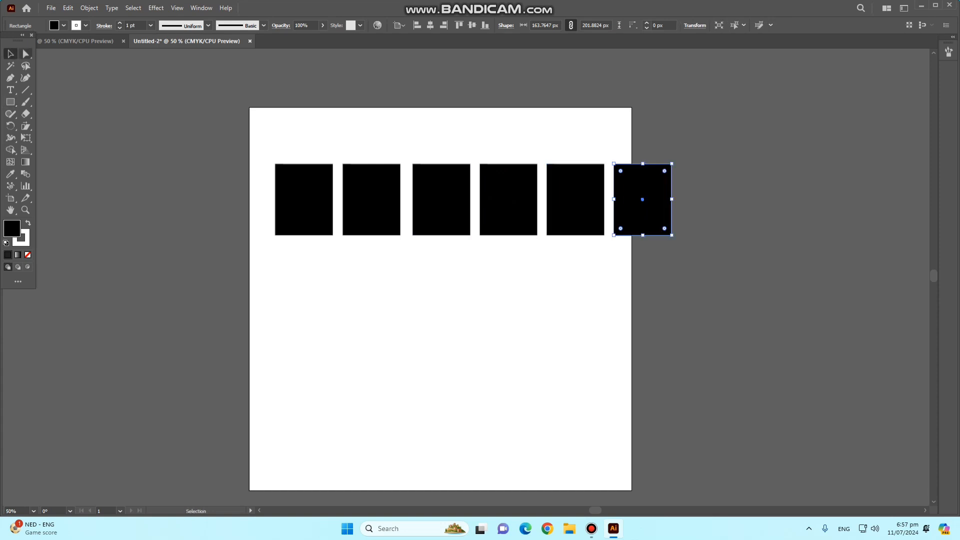
- Copy the row of six black rectangles downward at even spacing to build a grid of four rows
left_click(551, 305)
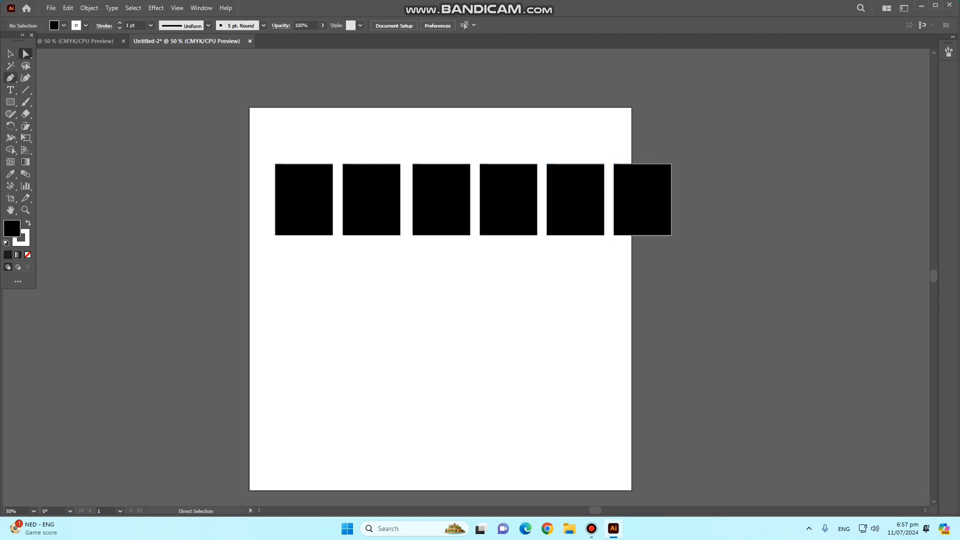
left_click(11, 54)
left_click_drag(206, 138, 645, 317)
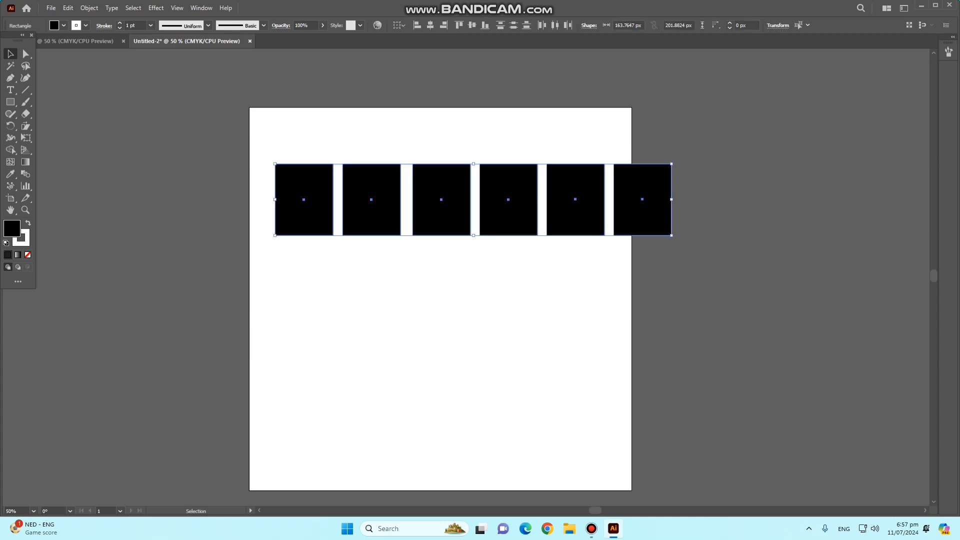
left_click_drag(511, 198, 511, 279)
key("ctrl+d")
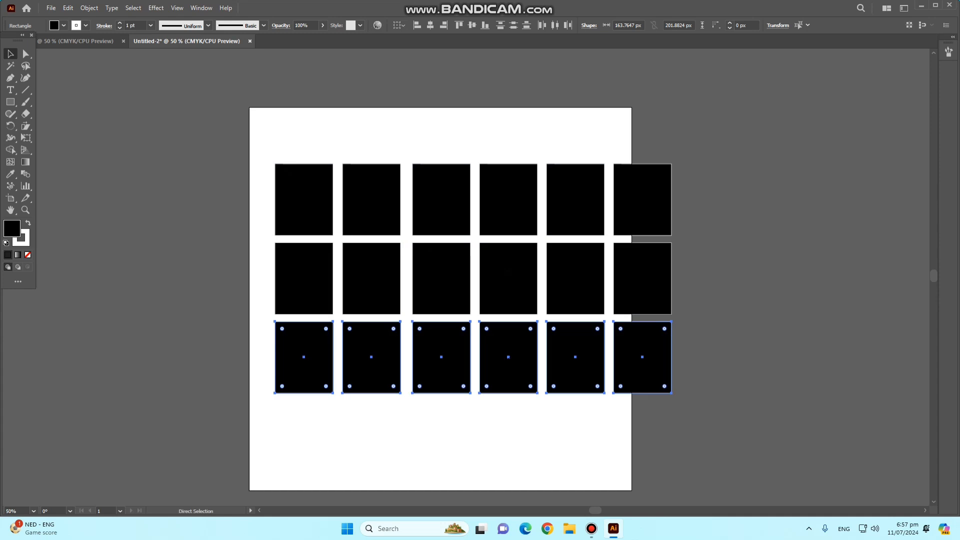
key("ctrl+d")
scroll(508, 357, "down", 2)
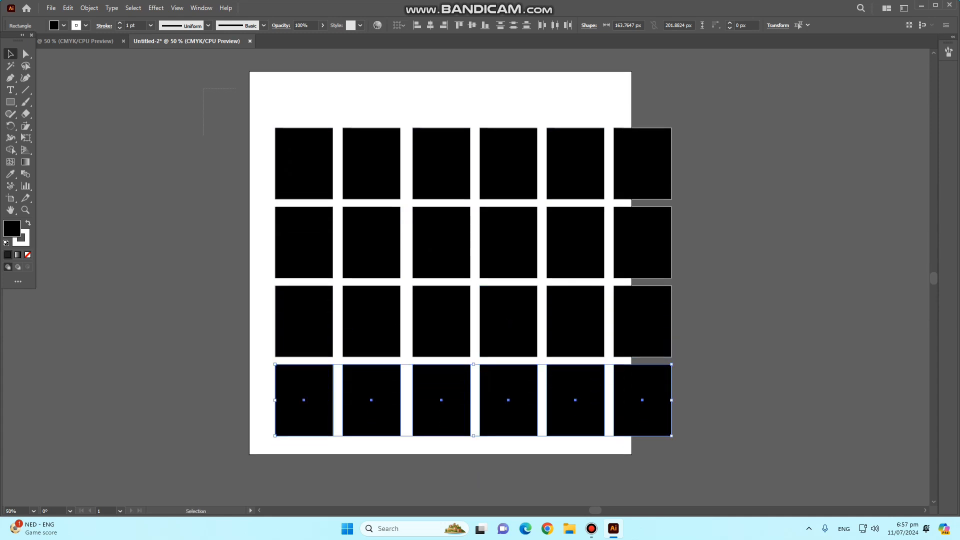
- Shear the whole grid of black rectangles several times into a steep diagonal lattice of slanted shapes
left_click_drag(236, 135, 690, 472)
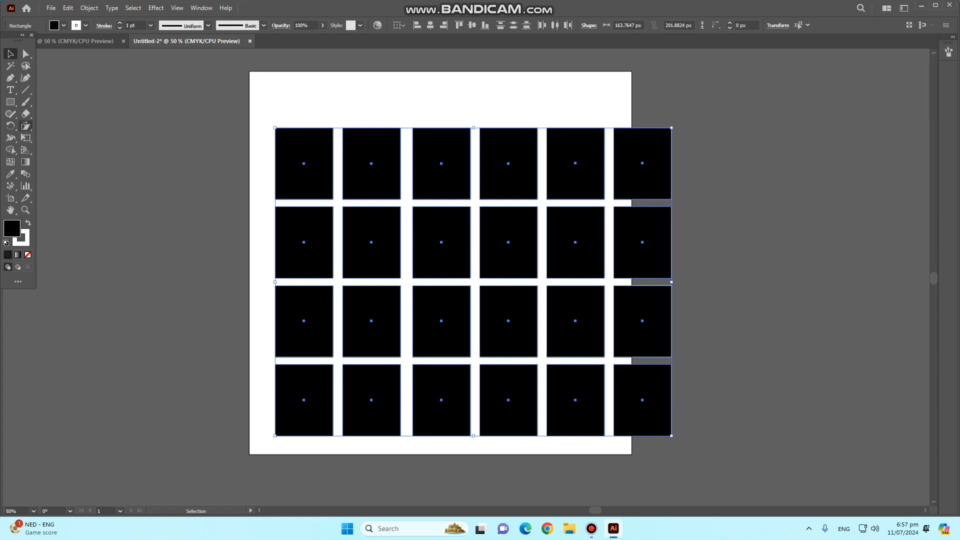
left_click(26, 126)
left_click(55, 138)
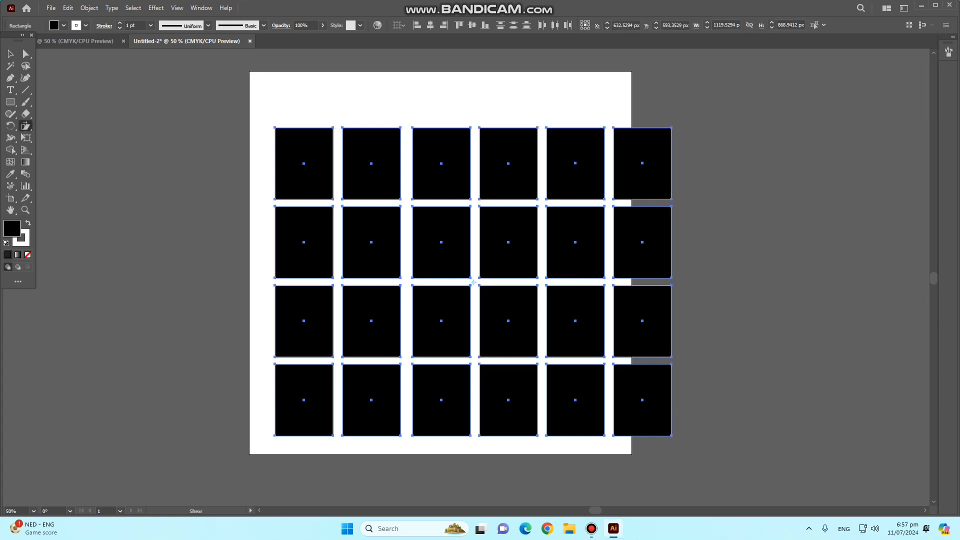
mouse_move(275, 434)
left_mouse_down()
mouse_move(264, 447)
mouse_move(276, 446)
left_mouse_up()
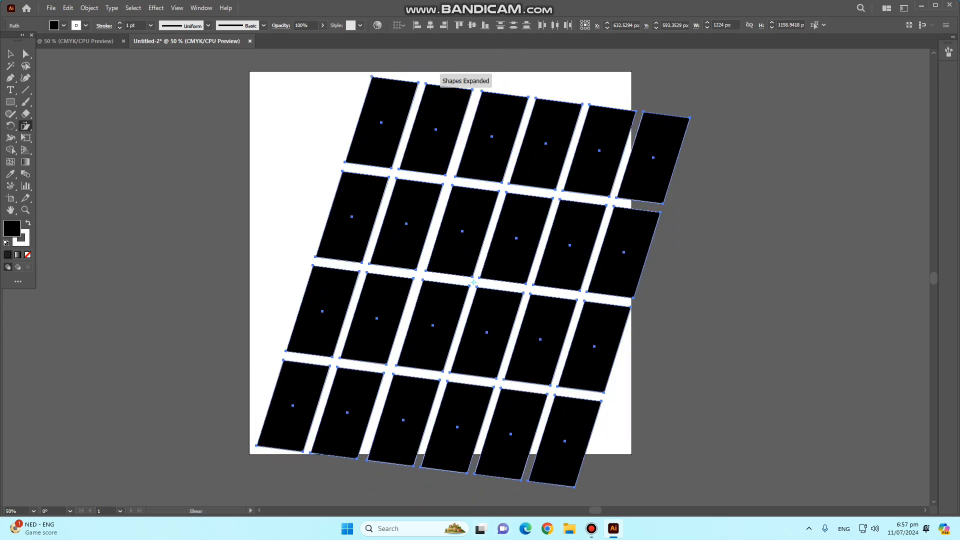
left_click_drag(580, 485, 700, 308)
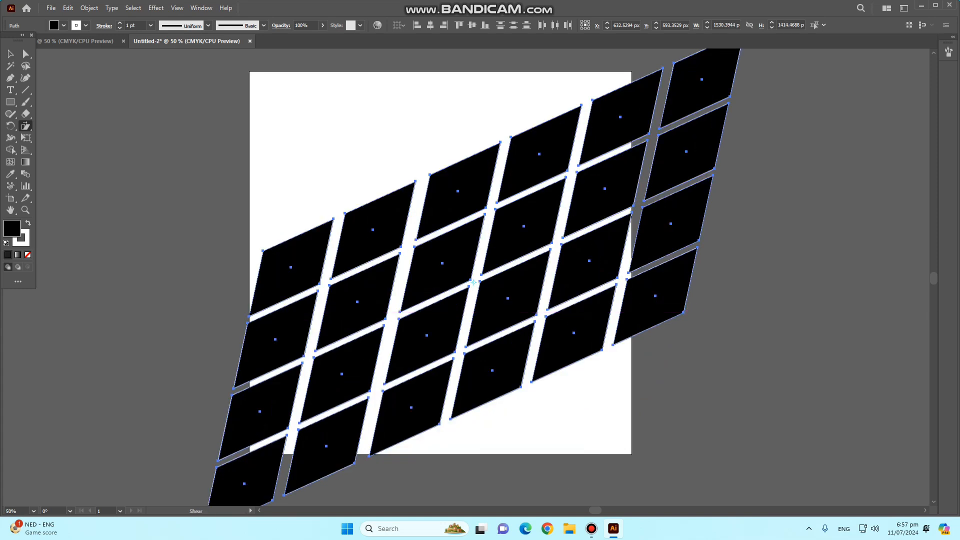
left_click_drag(263, 250, 226, 155)
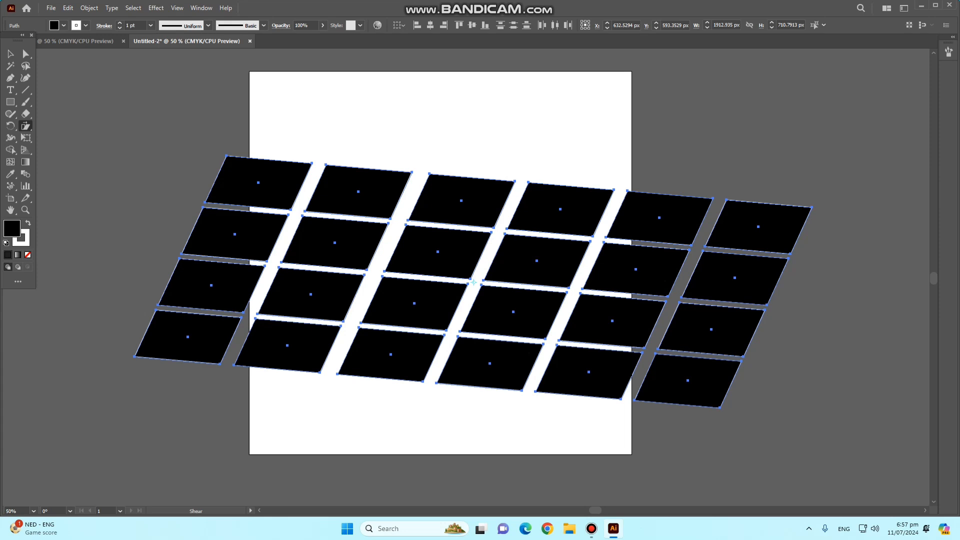
left_click_drag(519, 179, 561, 146)
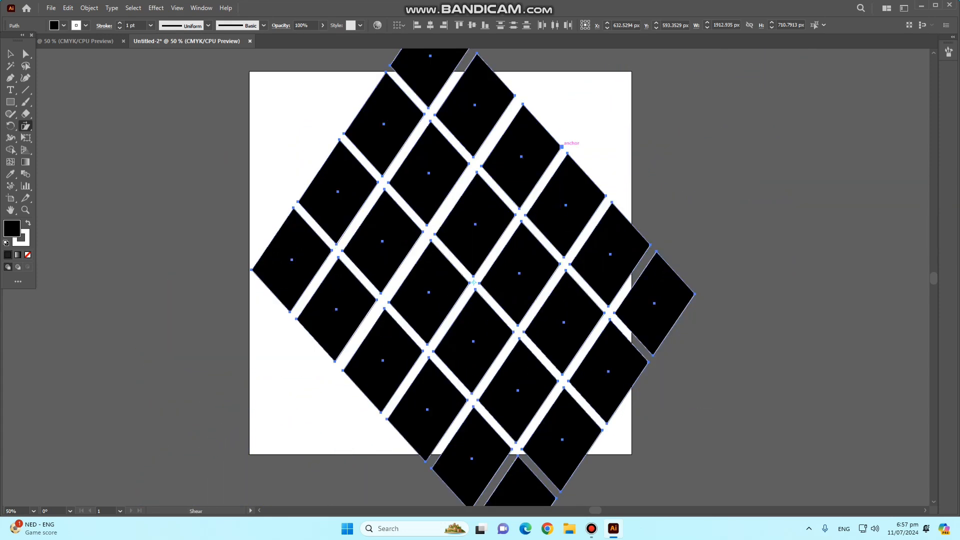
- Delete the entire sheared grid from the artboard
scroll(562, 150, "down", 2)
scroll(540, 203, "up", 2)
scroll(473, 278, "up", 1)
key("Delete")
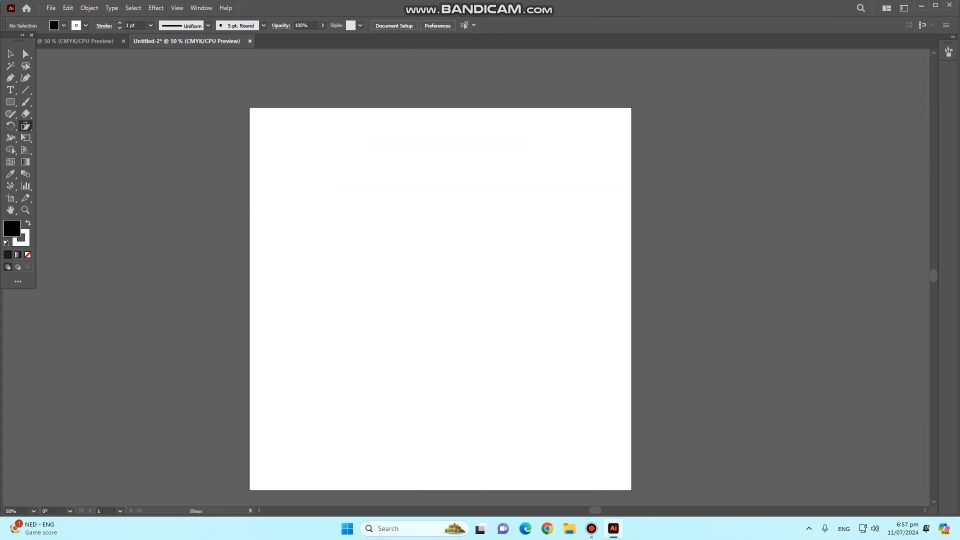
scroll(440, 288, "down", 1)
left_click(10, 102)
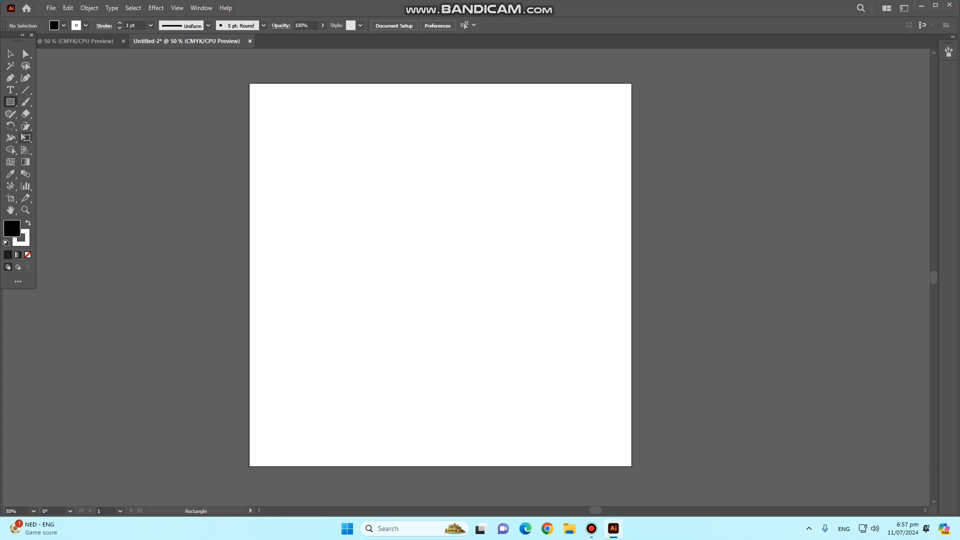
left_click(25, 137)
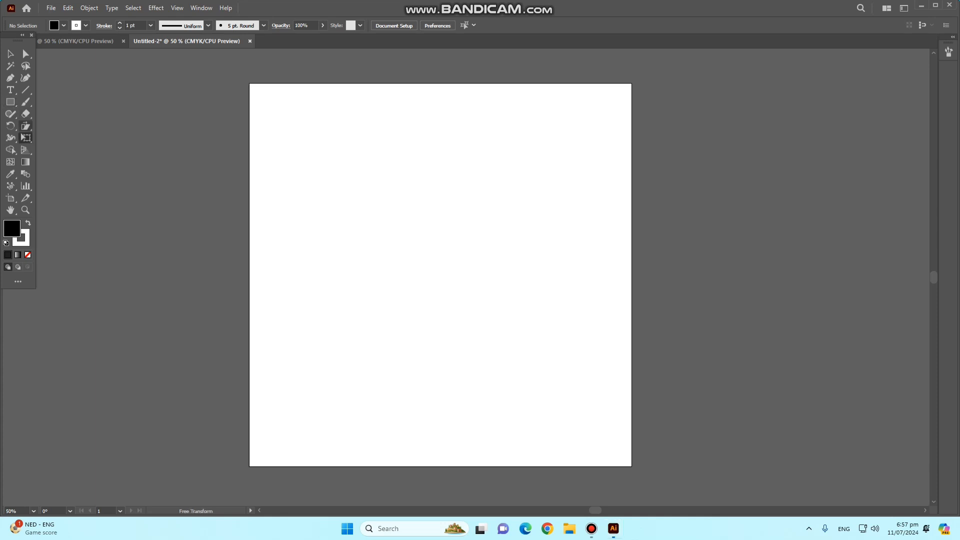
left_click(25, 126)
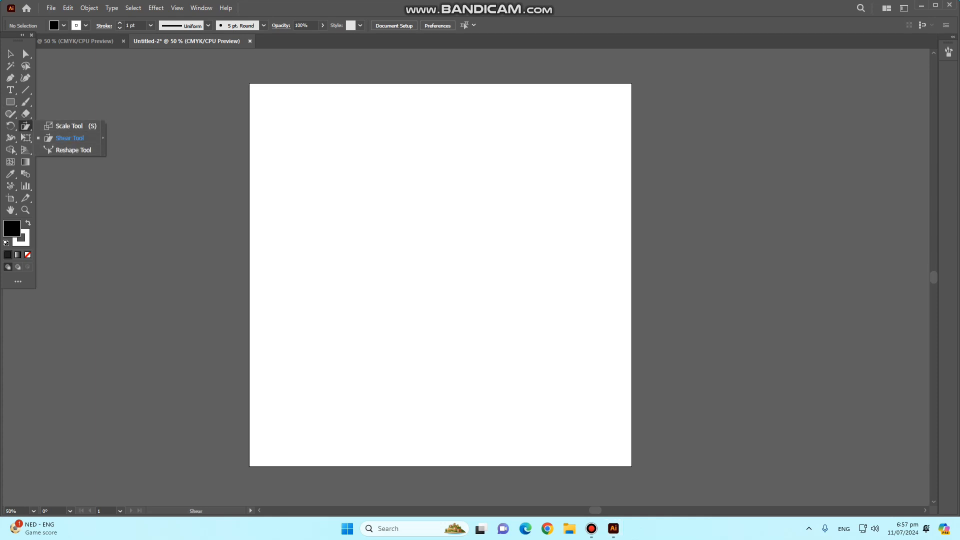
- Draw a tall rectangle about 312 × 768 px in the middle of the artboard and swap its fill and stroke colours
left_click(10, 102)
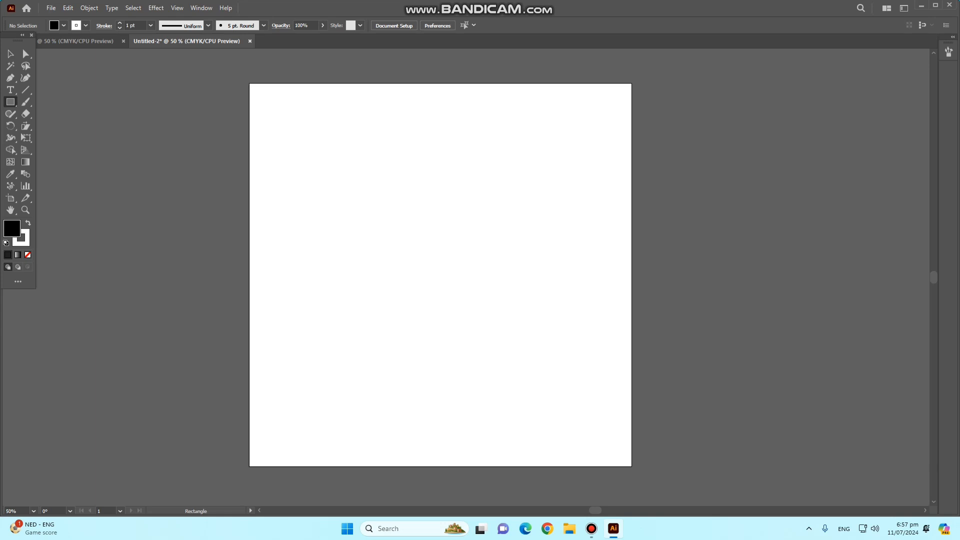
left_click_drag(376, 122, 488, 395)
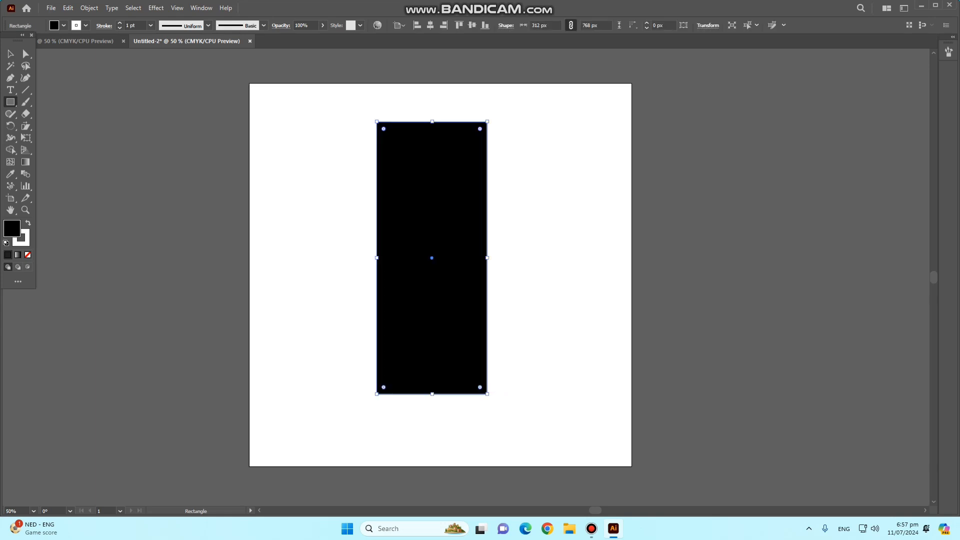
key("shift+x")
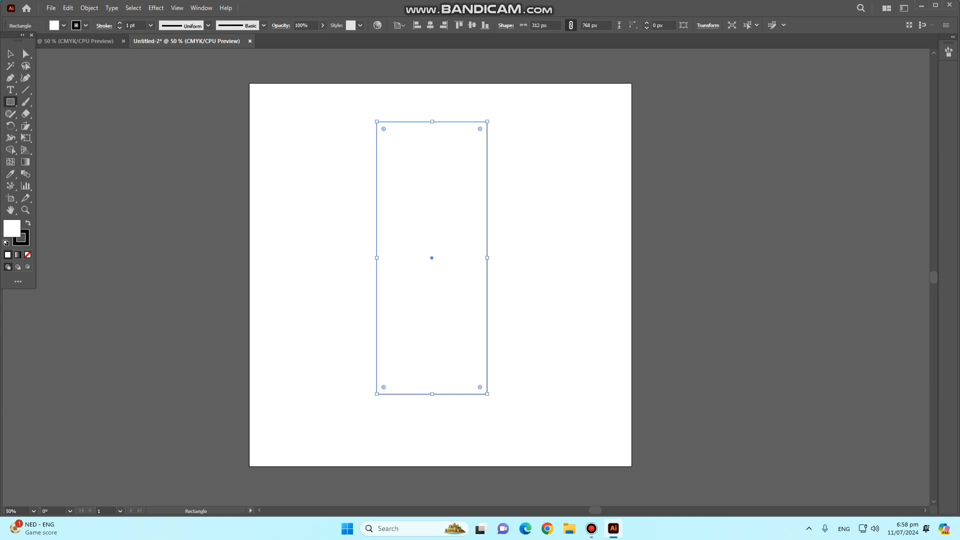
- Bend the rectangle's two long sides inward above mid-height with the Reshape tool to form a narrow-waisted vase shape
left_click(25, 138)
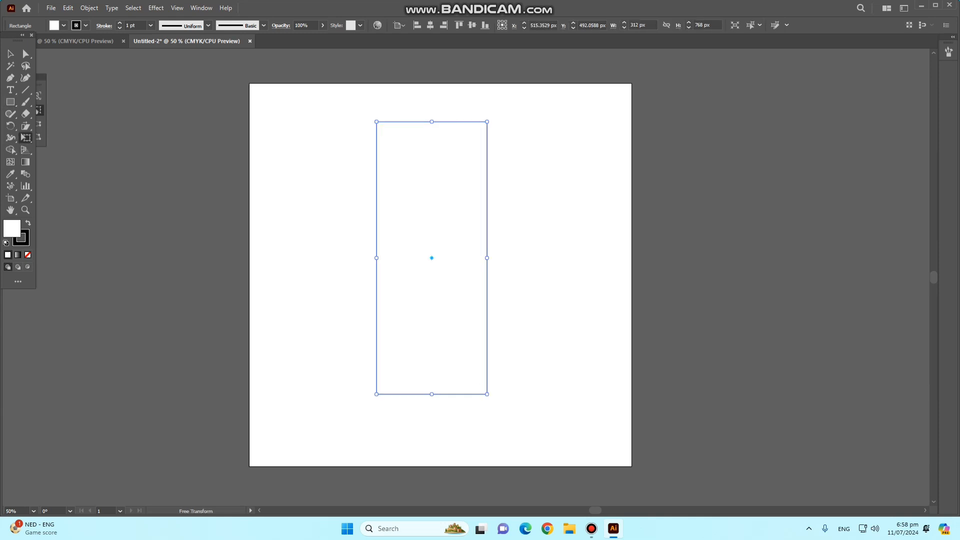
left_click(25, 127)
left_click(70, 150)
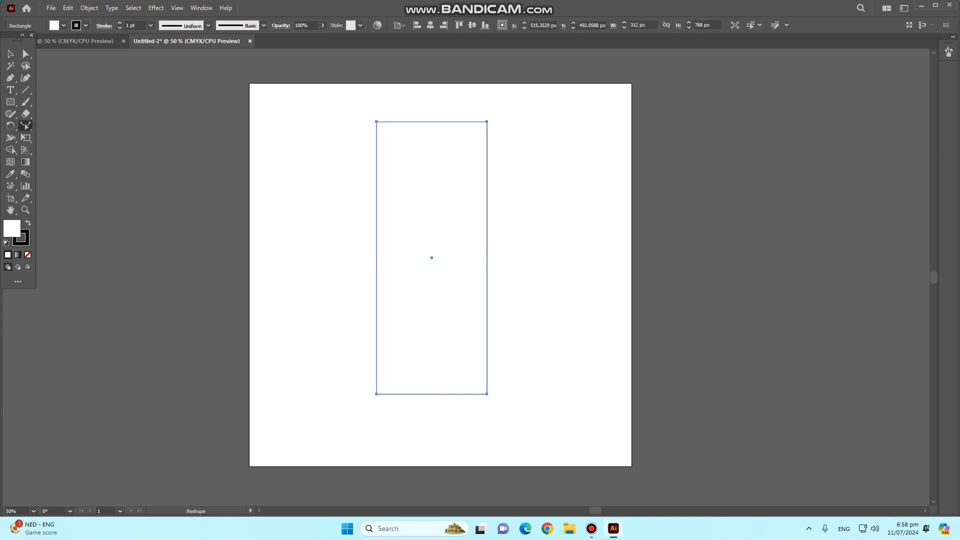
key("a")
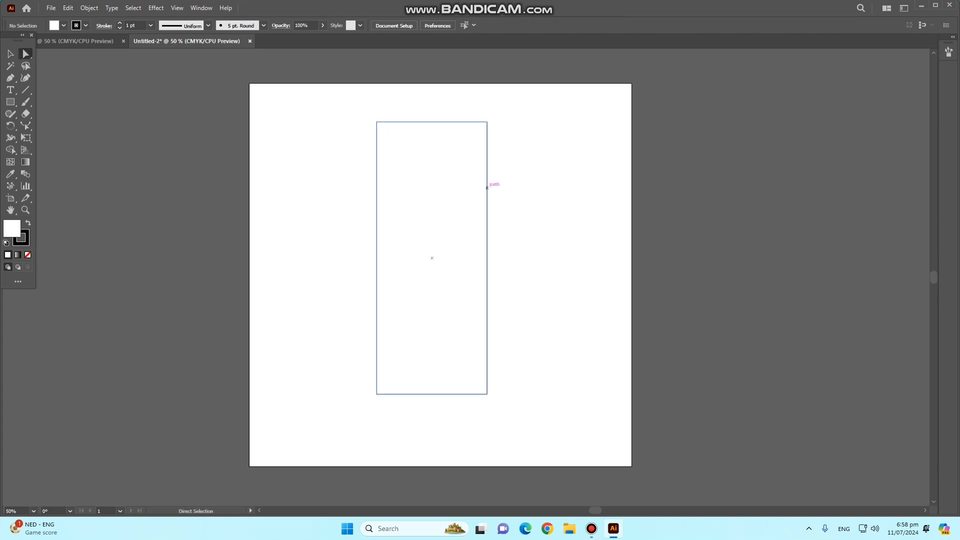
left_click(488, 195)
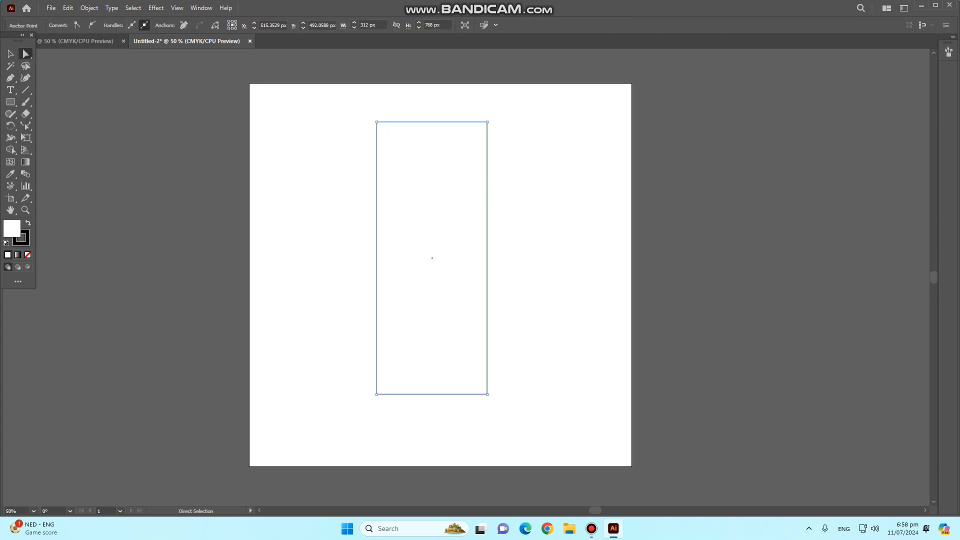
left_click(26, 125)
left_click_drag(488, 203, 457, 205)
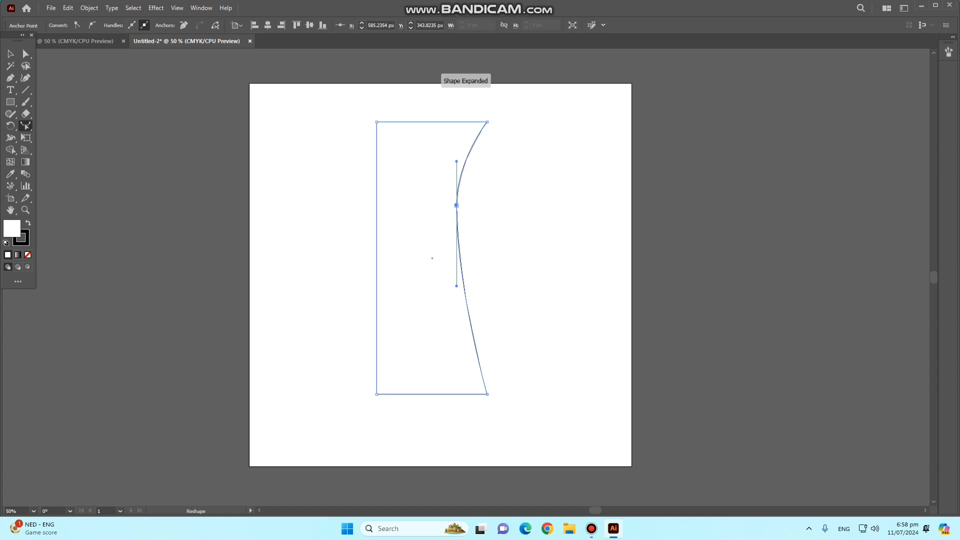
left_click_drag(376, 205, 418, 209)
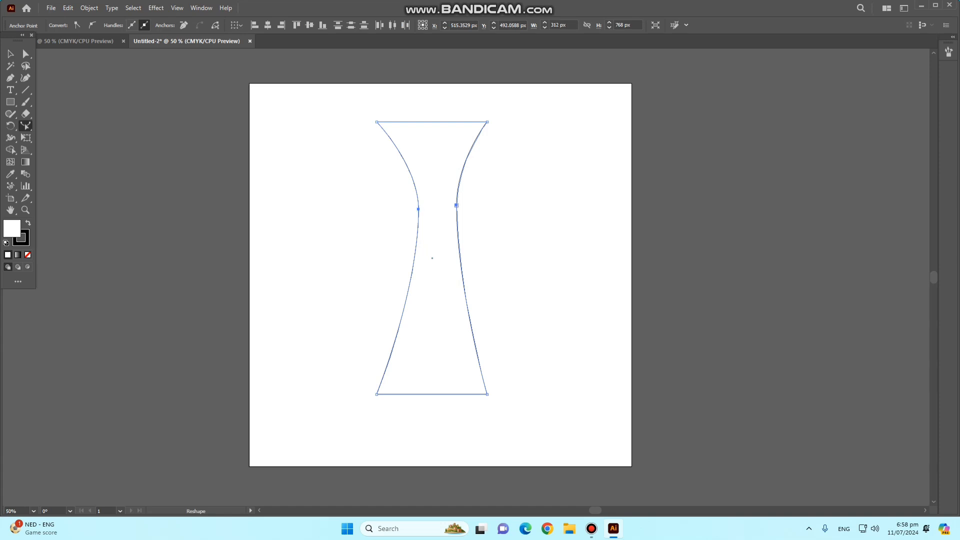
left_click_drag(456, 205, 454, 213)
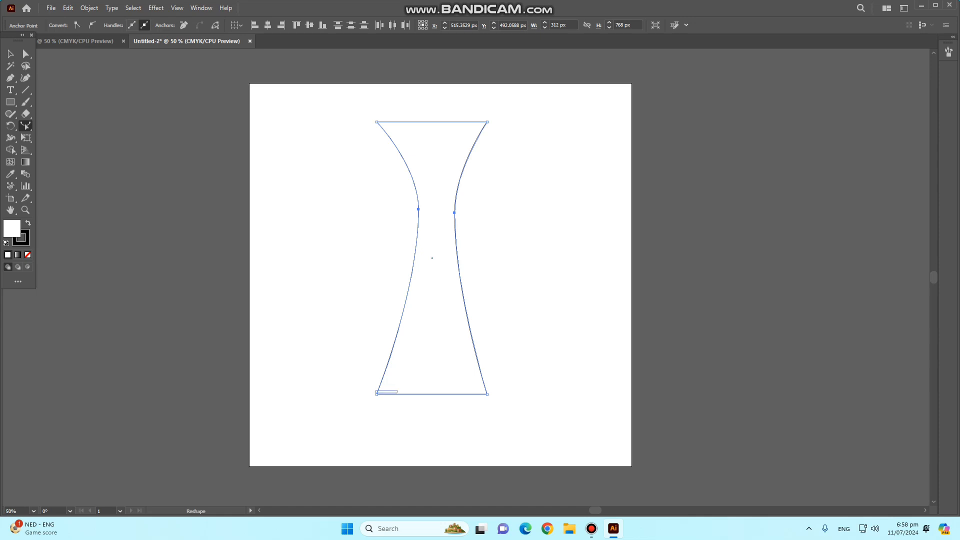
- Reshape the vase by shifting its two left corners inward and its upper-right corner slightly outward, and try moving the lower-right corner
left_click_drag(376, 394, 392, 393)
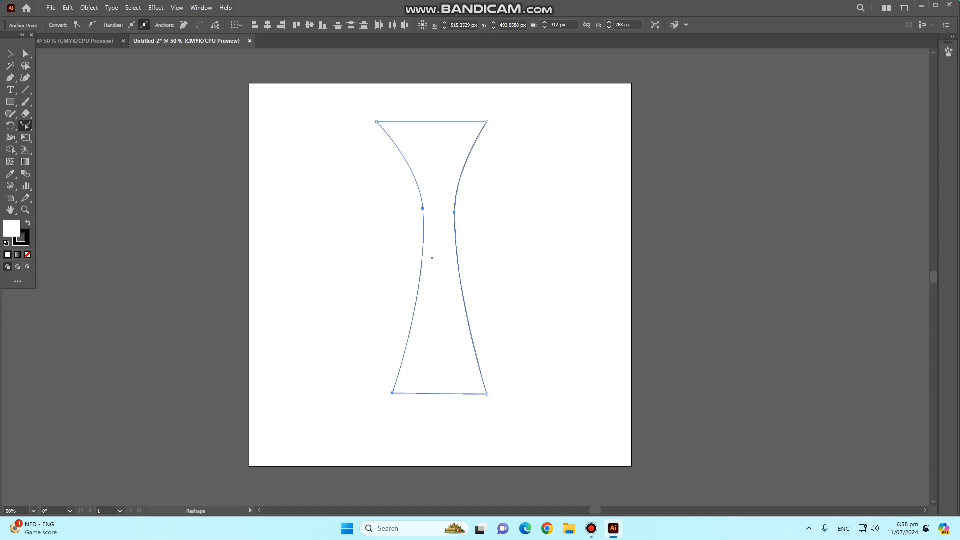
left_click_drag(377, 122, 391, 122)
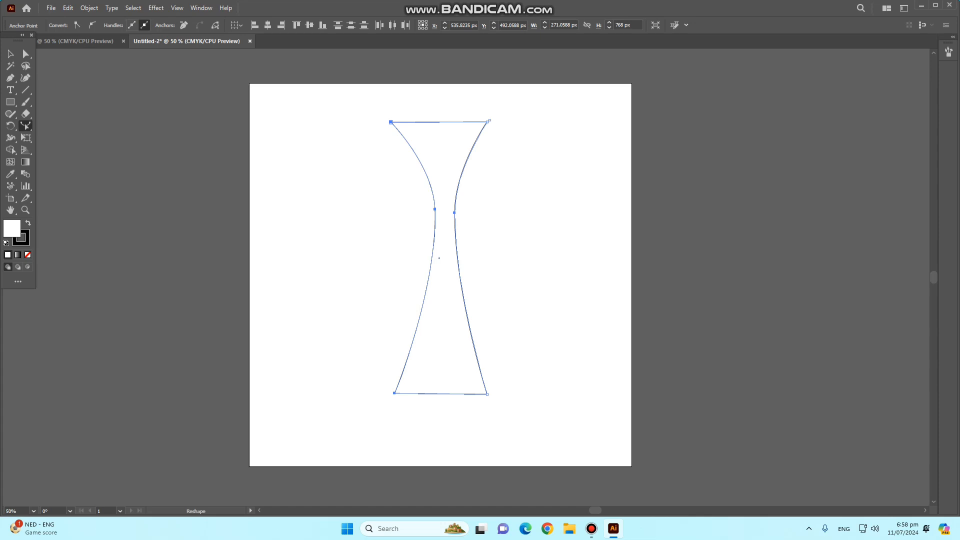
left_click_drag(488, 122, 492, 121)
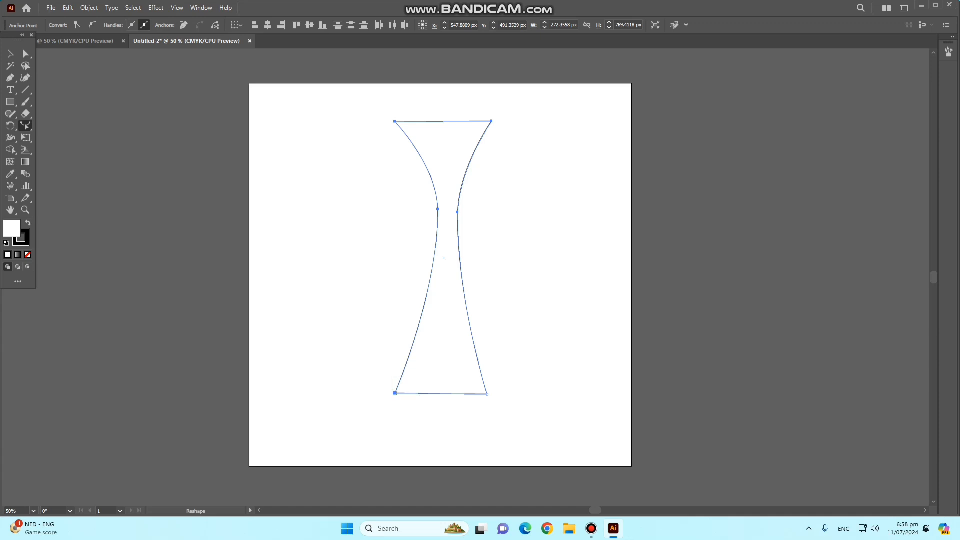
left_click_drag(487, 394, 475, 384)
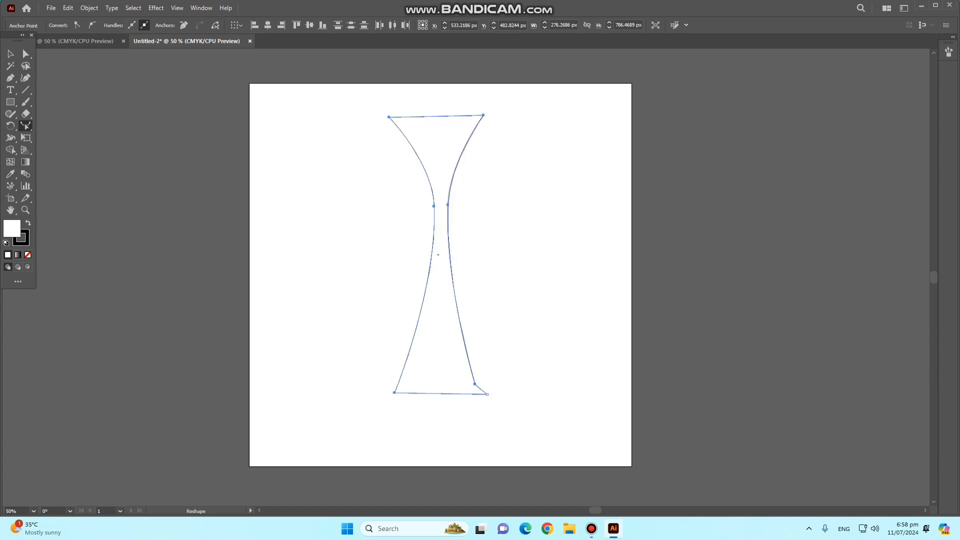
key("ctrl+z")
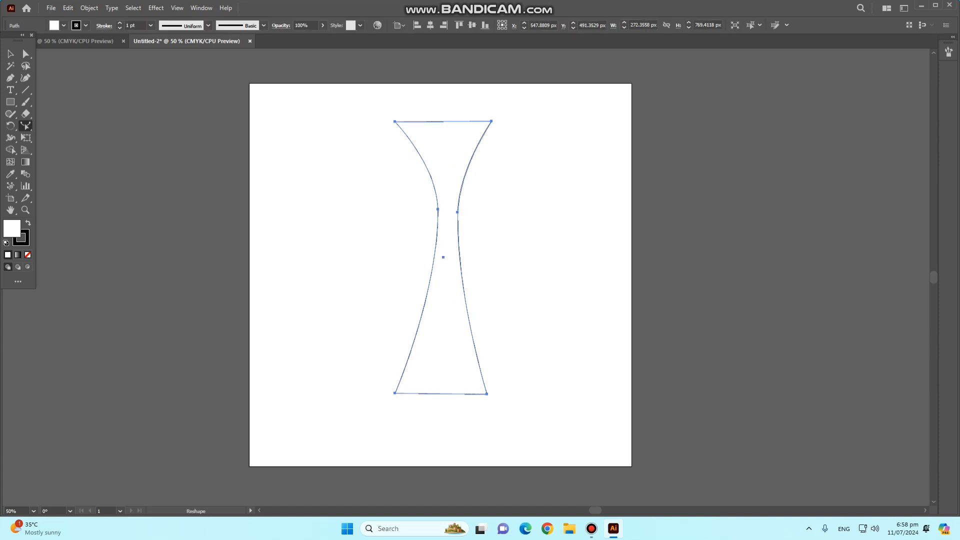
- Delete the reshaped vase outline from the artboard
key("v")
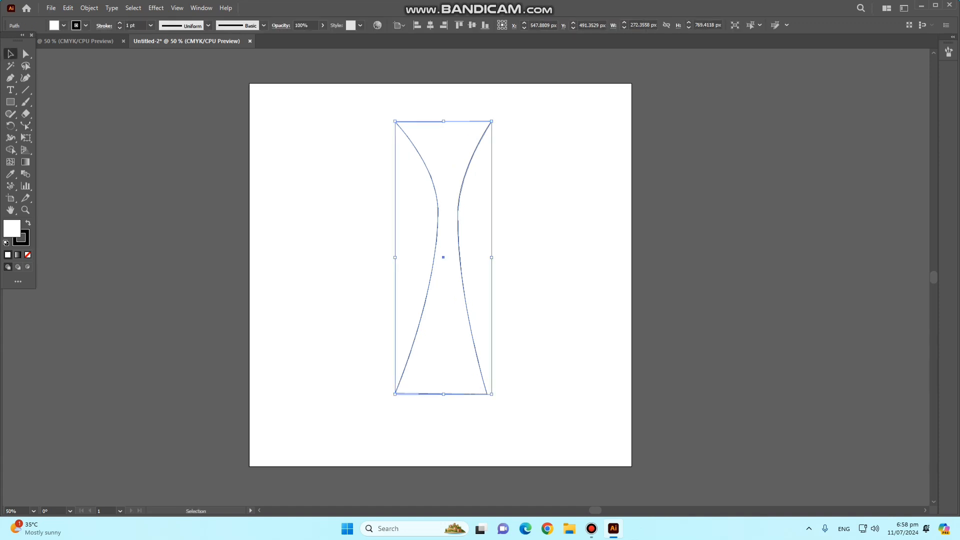
key("ctrl+shift+a")
left_click_drag(280, 127, 483, 337)
key("Delete")
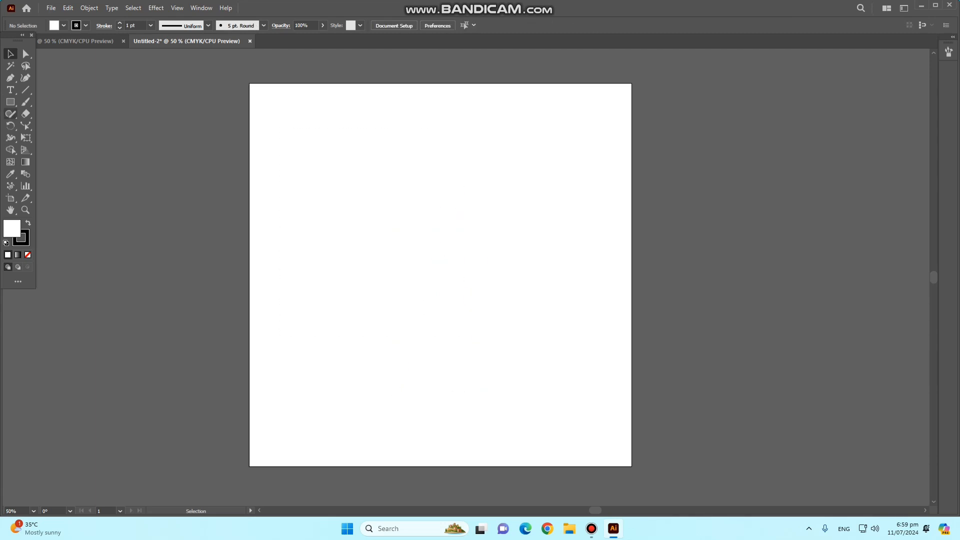
- Draw a tall ellipse about 333 × 635 px in the middle of the artboard
left_click(11, 101)
left_click(55, 126)
left_click_drag(390, 149, 508, 375)
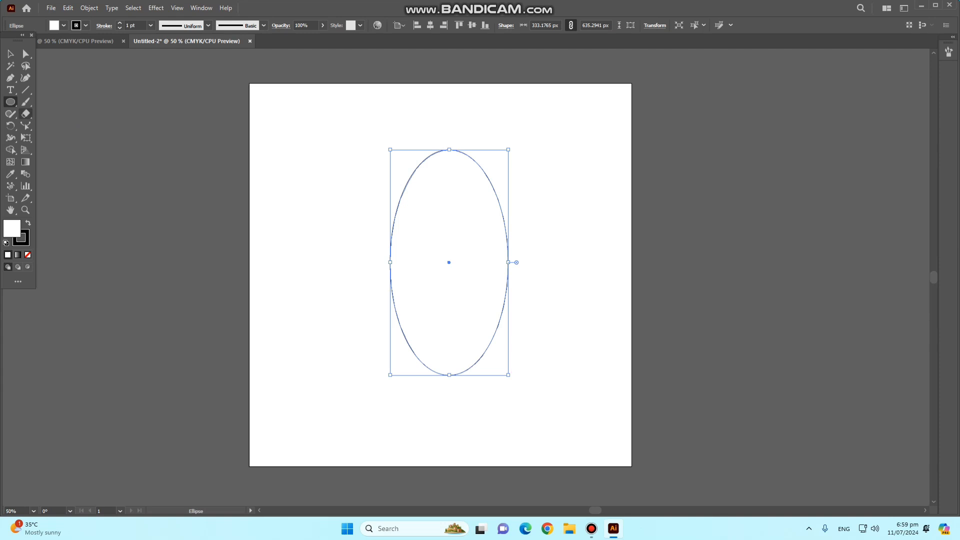
- Reshape the ellipse by pulling its top anchor far down inside the outline, and its left and right side anchors upward and outward
left_click(26, 54)
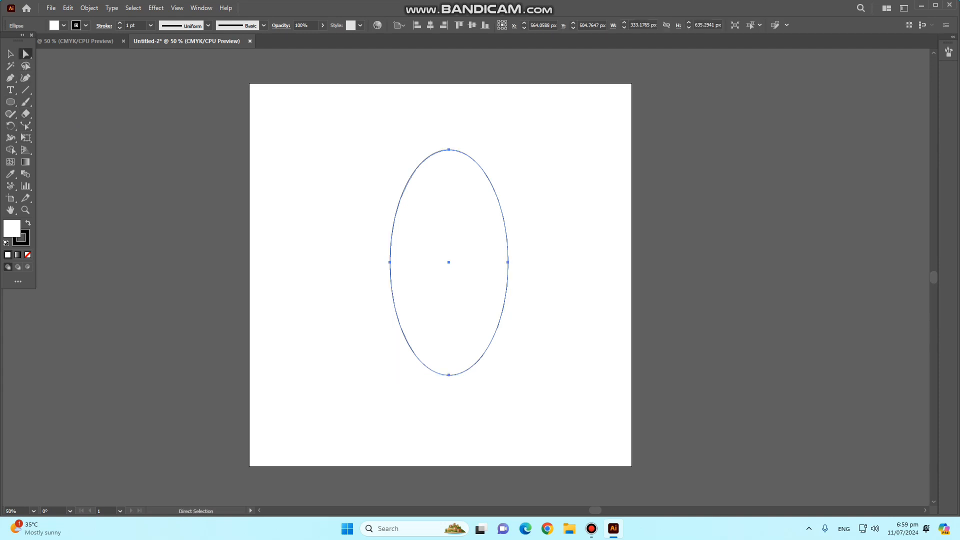
left_click(350, 145)
left_click(449, 150)
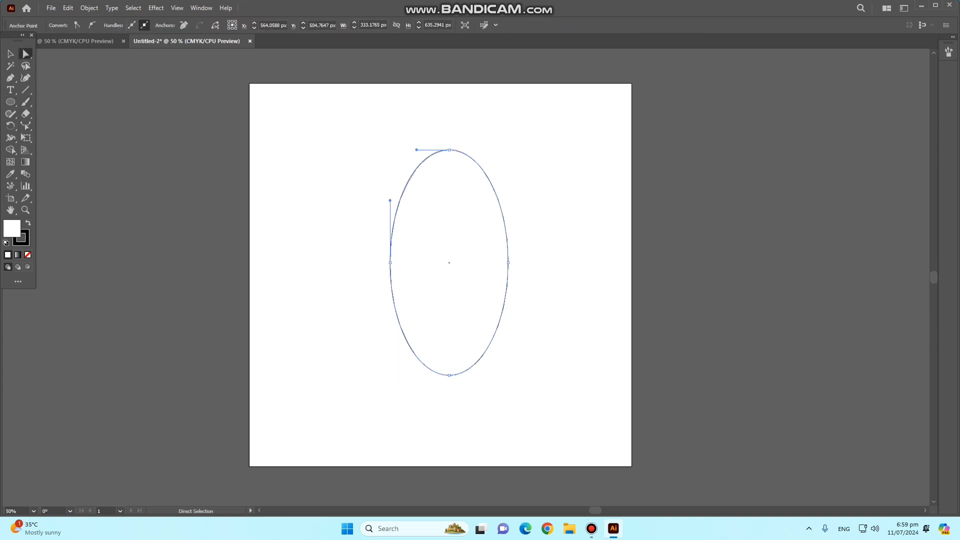
left_click(25, 125)
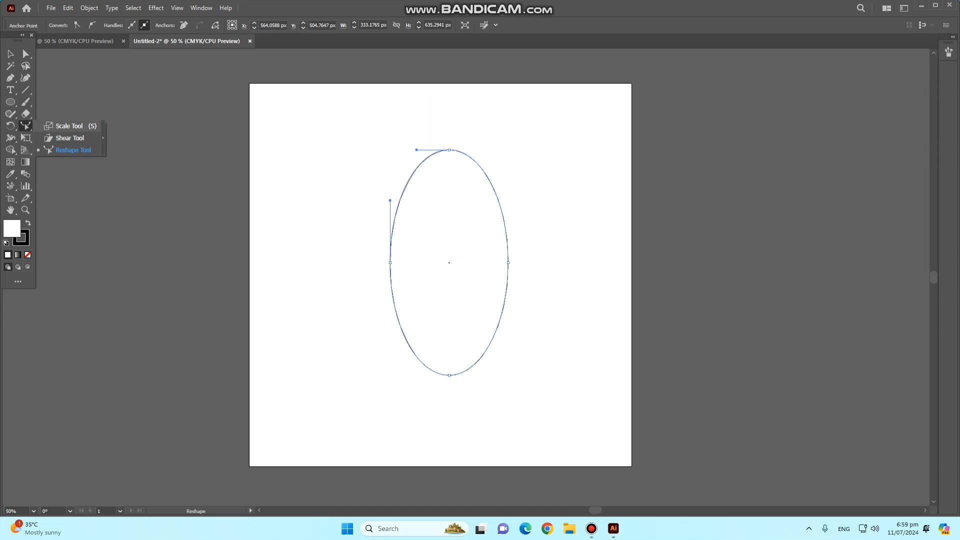
left_click(73, 150)
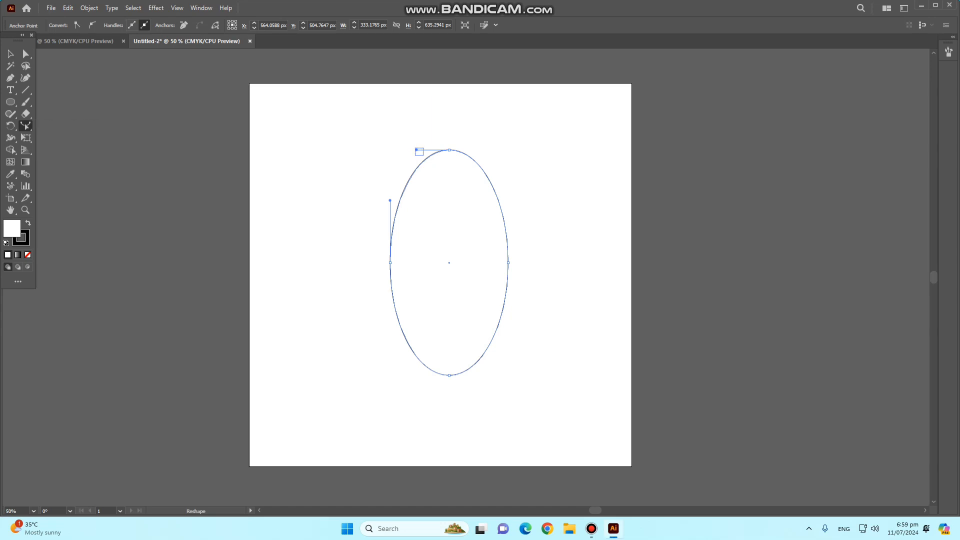
left_click_drag(449, 150, 449, 312)
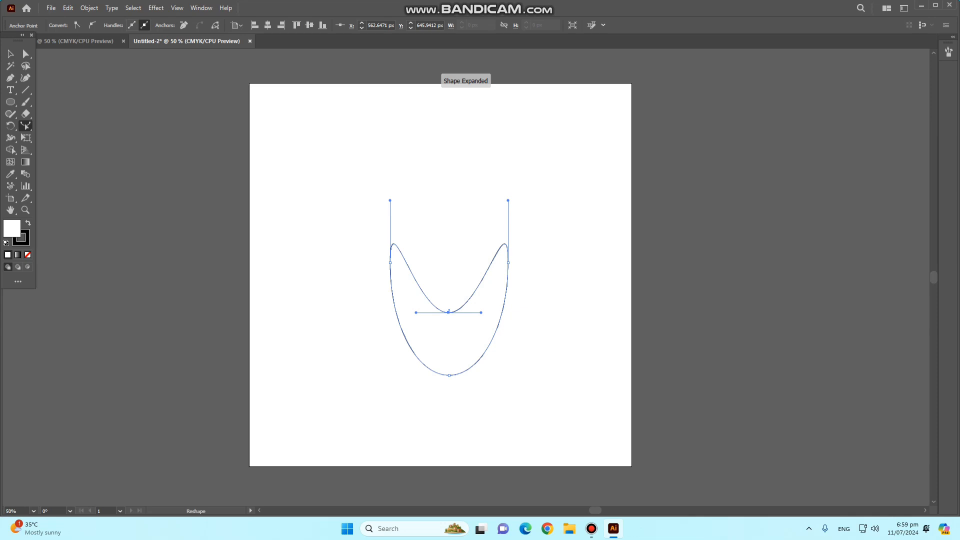
left_click_drag(391, 262, 286, 130)
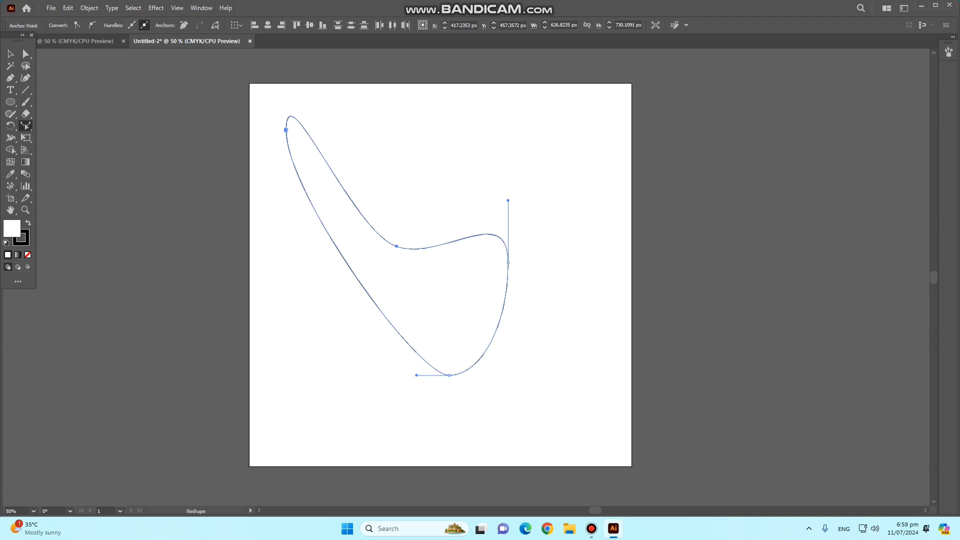
left_click_drag(508, 263, 566, 159)
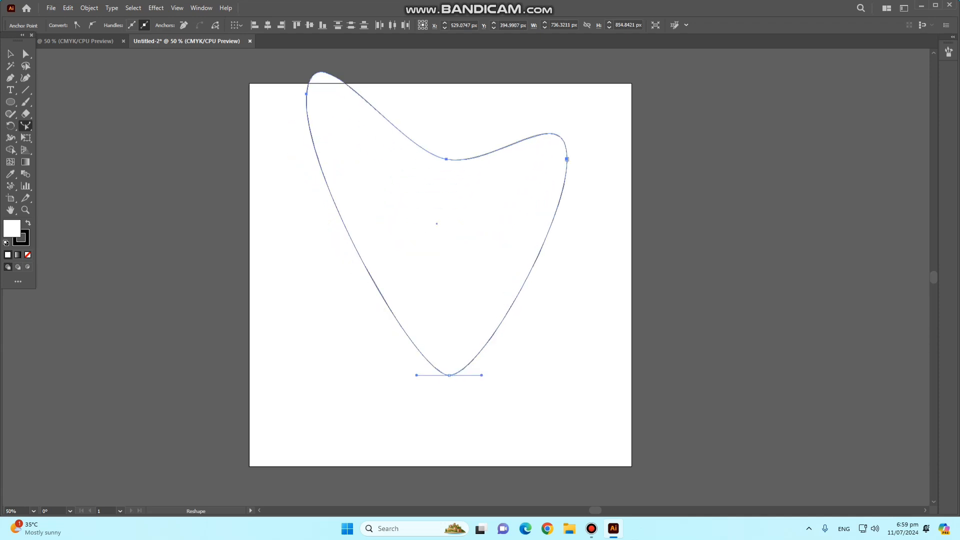
- Delete the reshaped outline and draw a new tall ellipse about 463 × 771 px, slightly right of the artboard's centre
key("Delete")
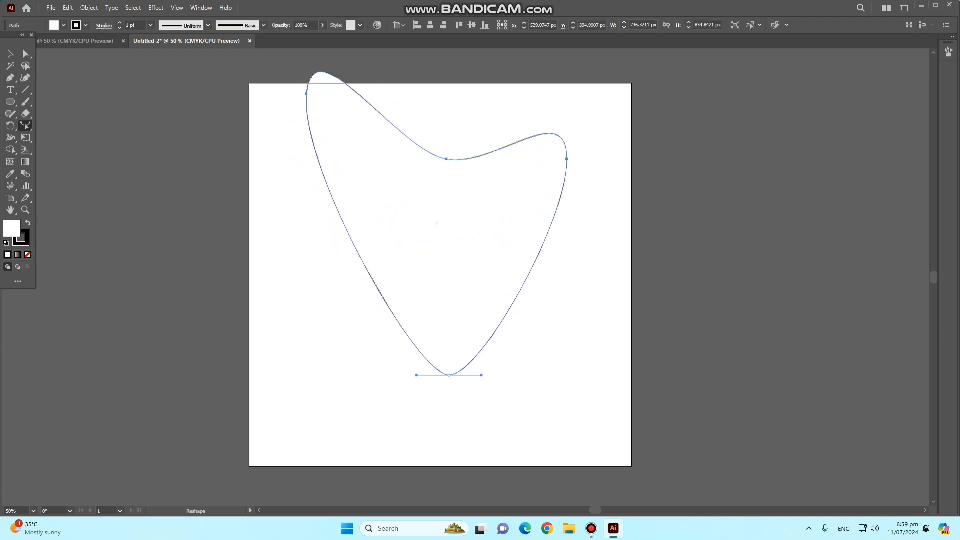
key("Delete")
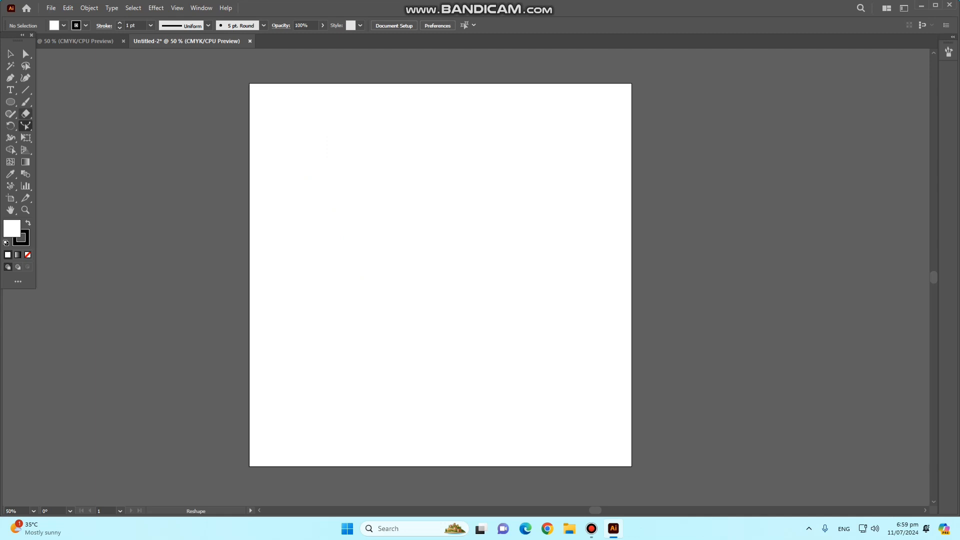
left_click_drag(25, 126, 70, 138)
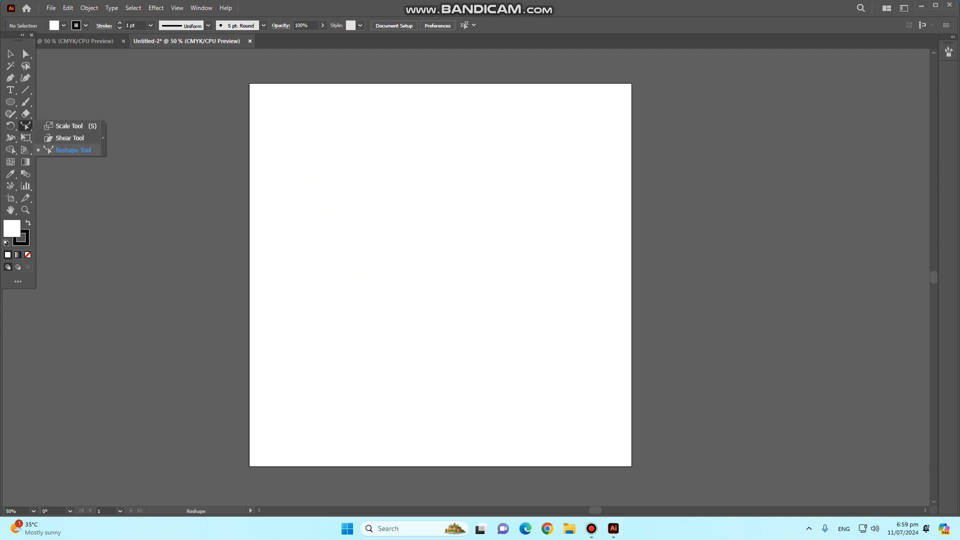
left_click(11, 54)
left_click(10, 102)
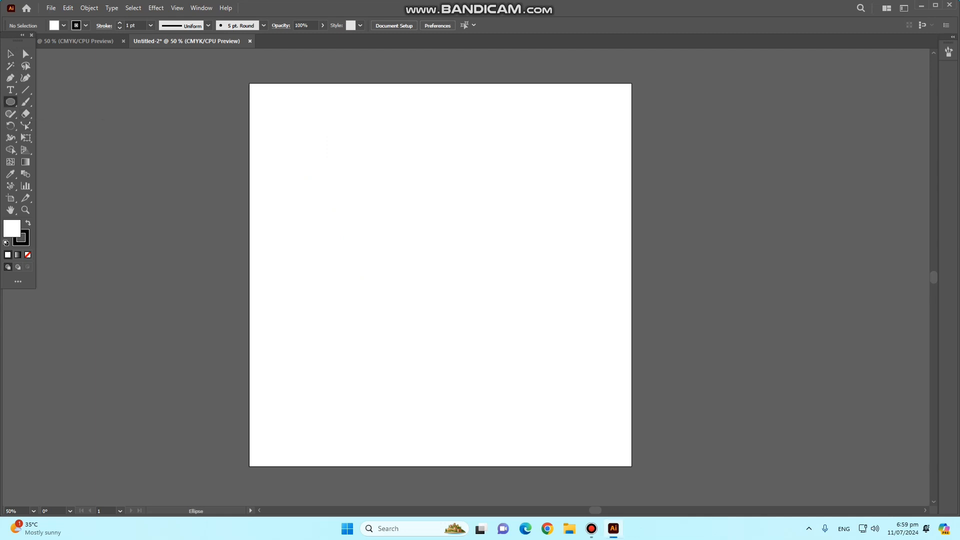
left_click_drag(399, 119, 561, 394)
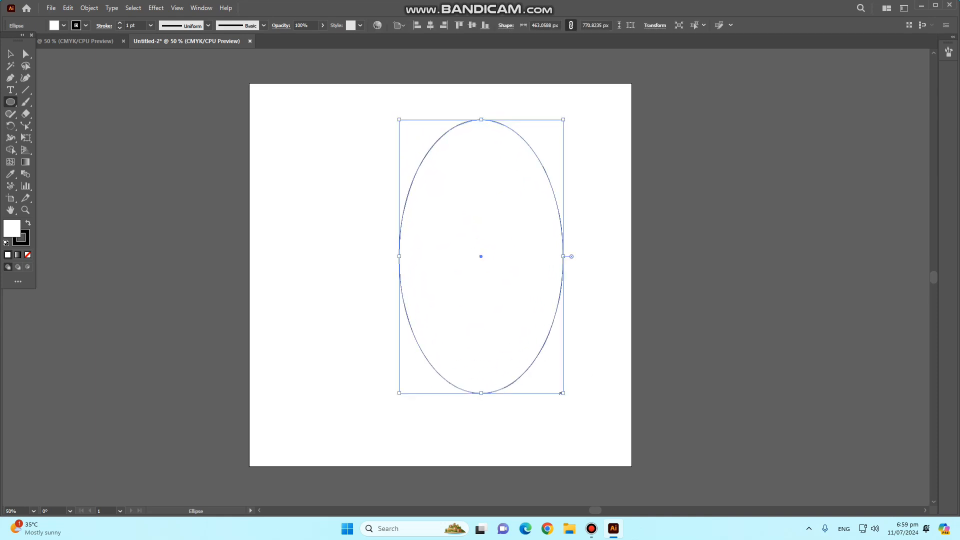
- Select only the ellipse's top anchor and lengthen both its direction handles with the Scale tool, broadening the top curve
key("a")
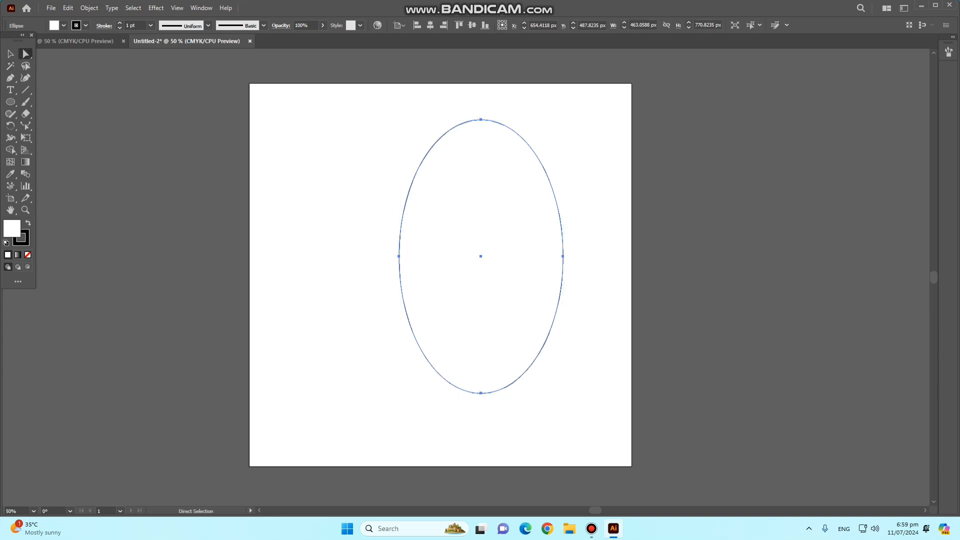
key("ctrl+shift+a")
left_click(479, 120)
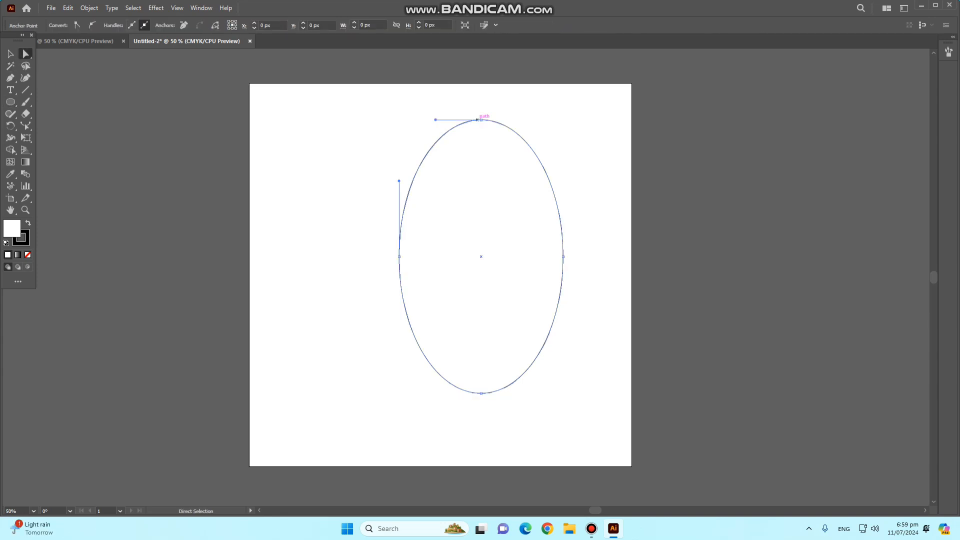
left_click_drag(374, 100, 570, 165)
left_click(25, 126)
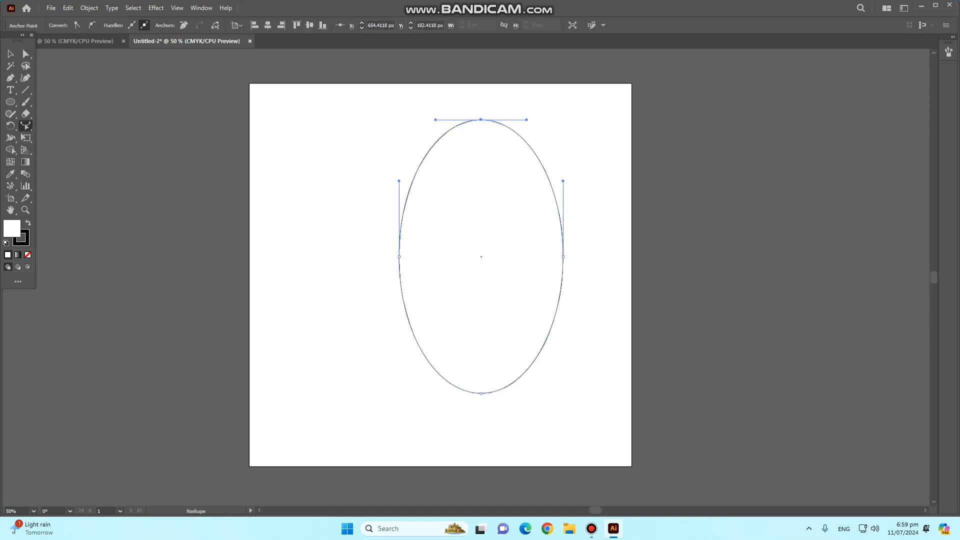
key("s")
left_click_drag(526, 119, 545, 119)
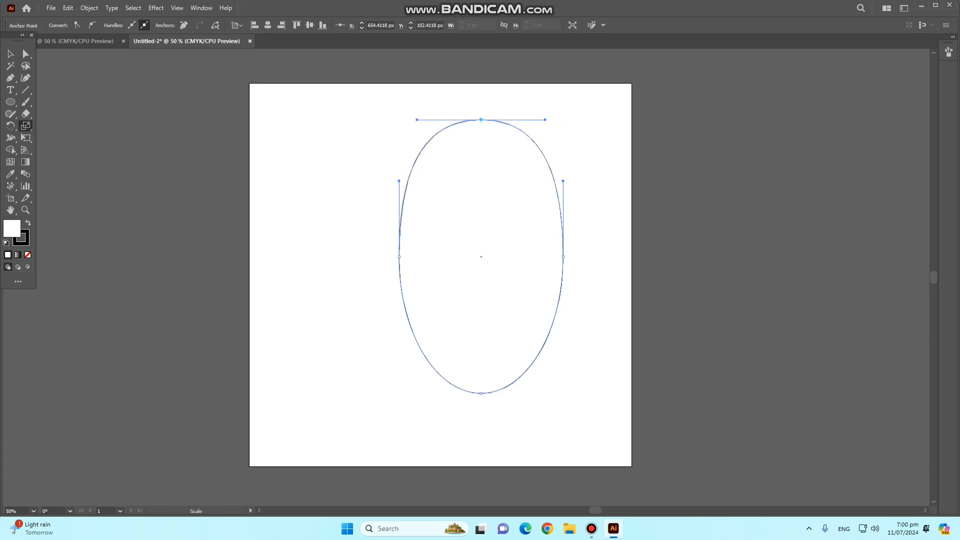
- Curve the ellipse's right side inward by shifting its right anchor and handles, and tilt the top anchor's right handle up and inward
key("a")
mouse_move(563, 257)
left_mouse_down()
mouse_move(548, 256)
mouse_move(563, 256)
left_mouse_up()
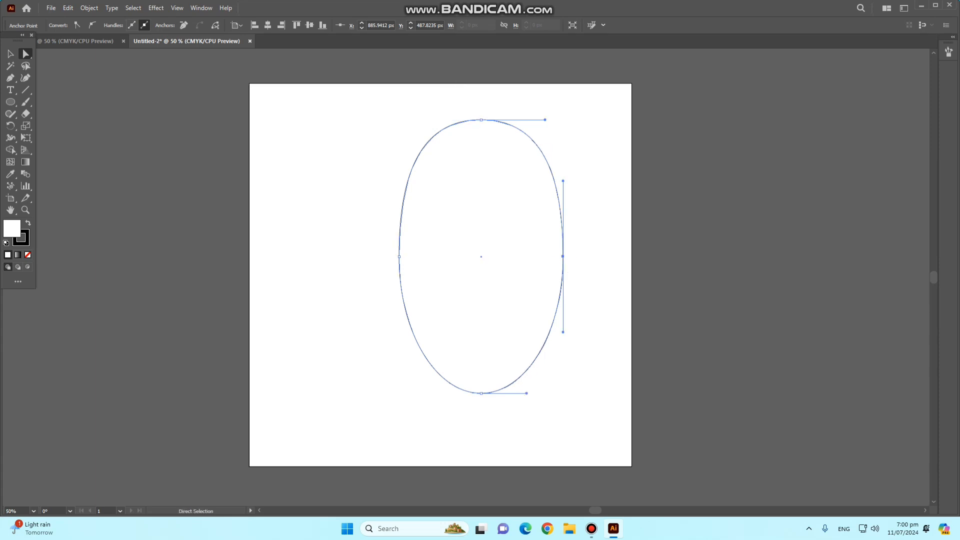
left_click_drag(563, 181, 604, 164)
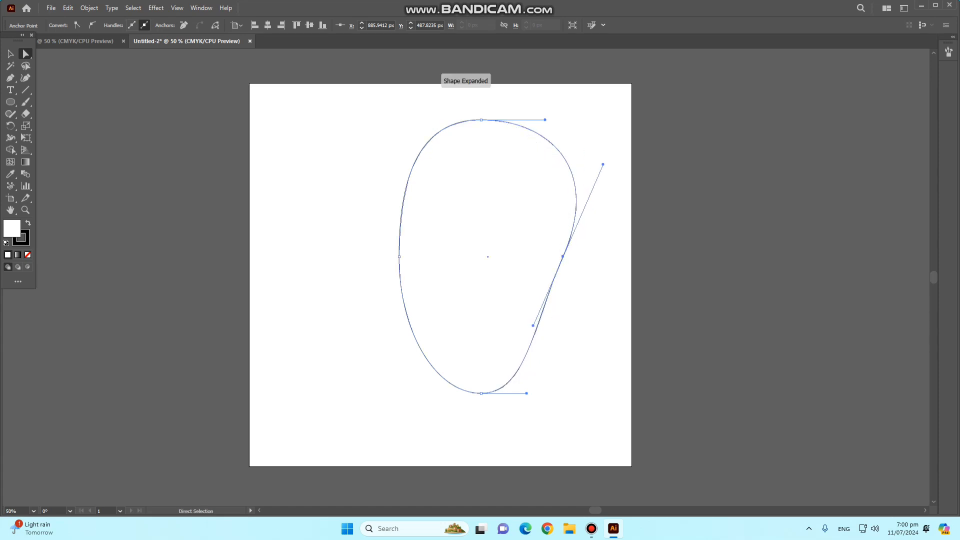
left_click_drag(563, 256, 541, 242)
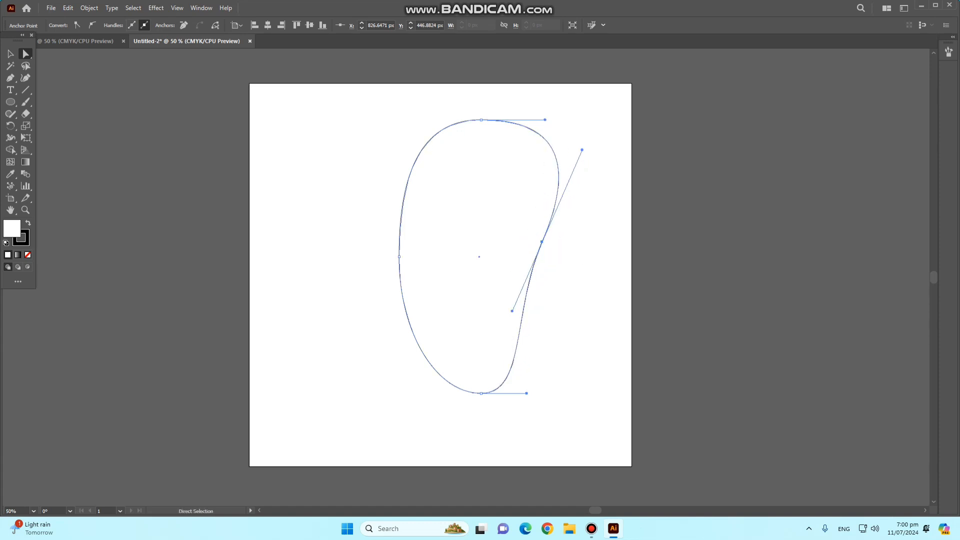
left_click_drag(512, 311, 504, 308)
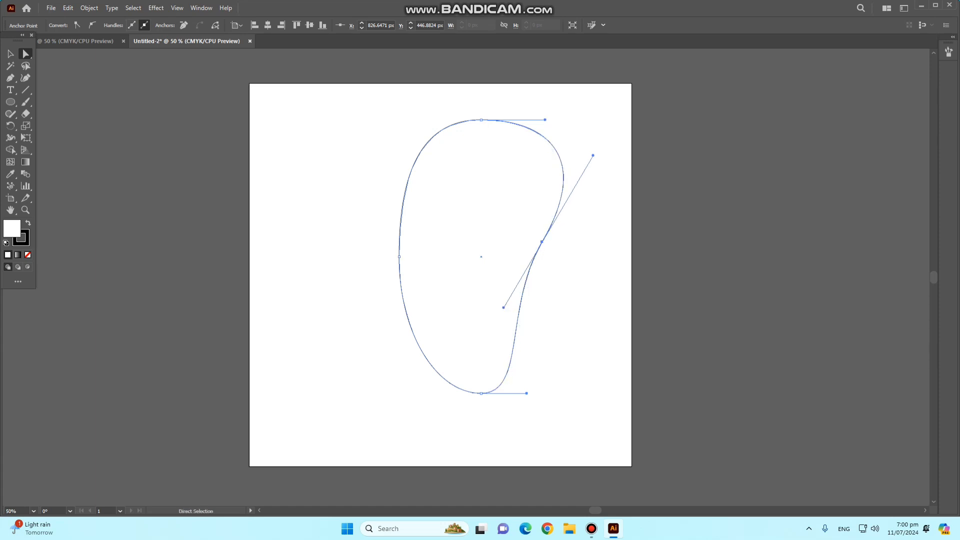
left_click_drag(545, 120, 523, 111)
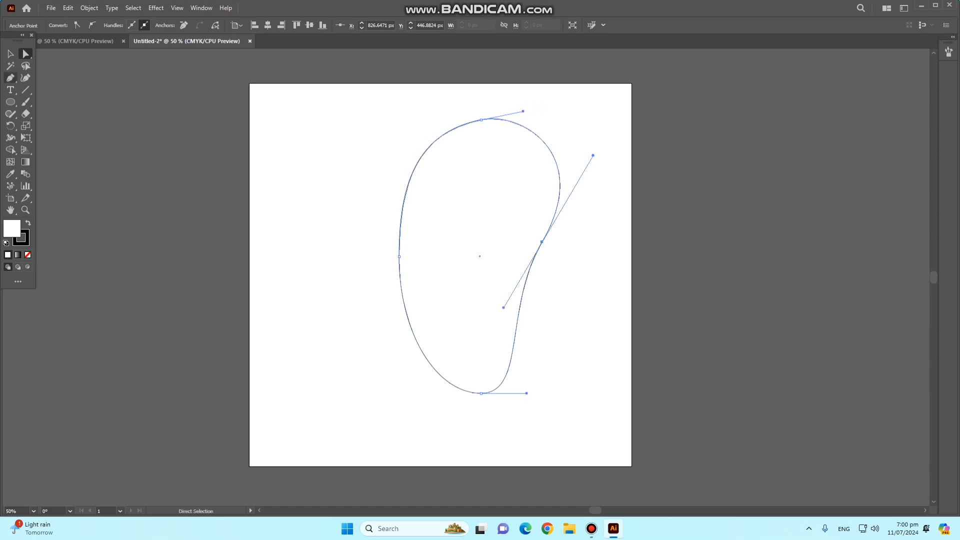
left_click(320, 150)
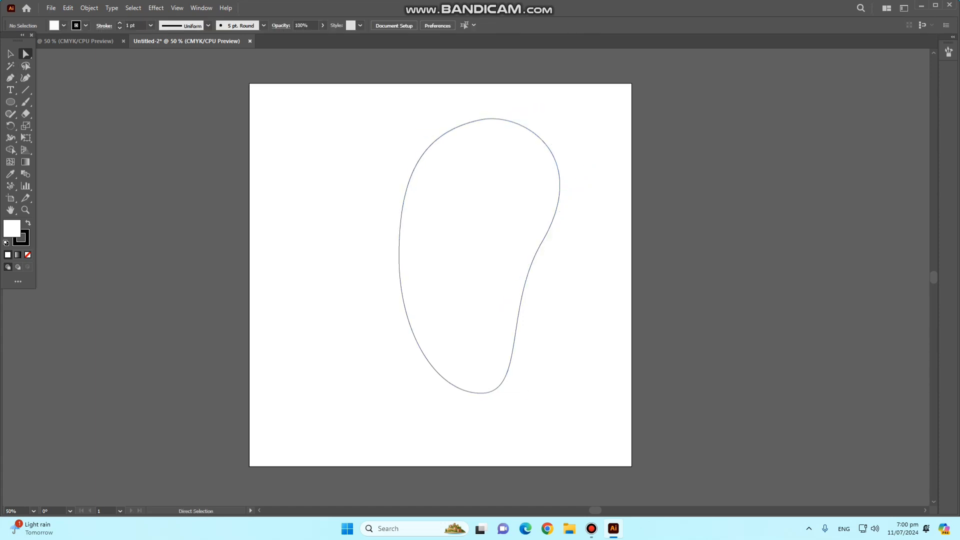
- Try to set the fill colour to yellow FFE106 without selecting the shape
double_click(12, 229)
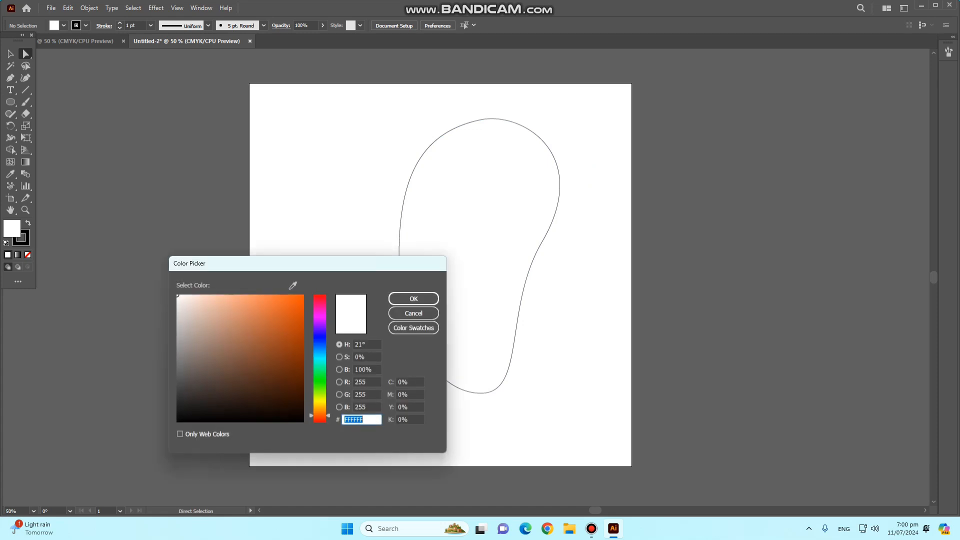
left_click(321, 401)
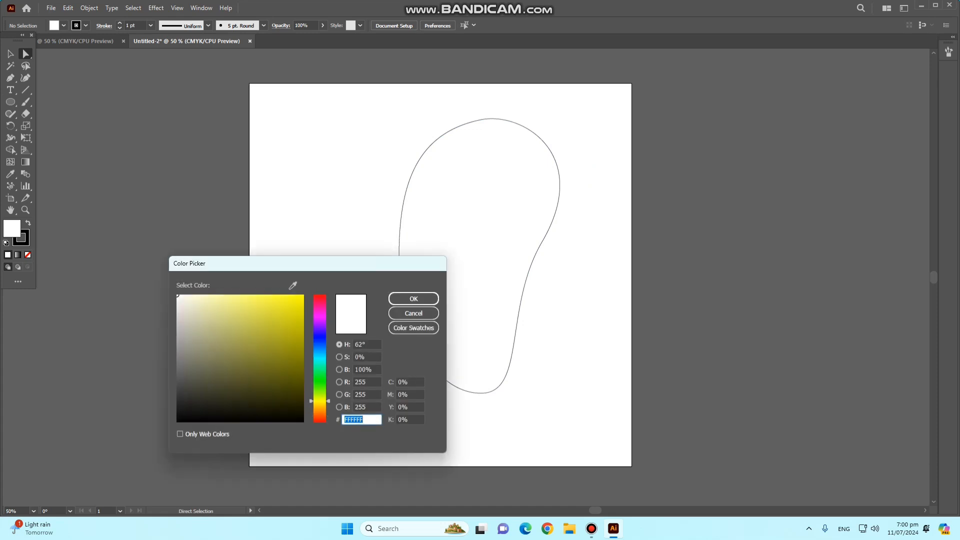
left_click_drag(321, 399, 321, 404)
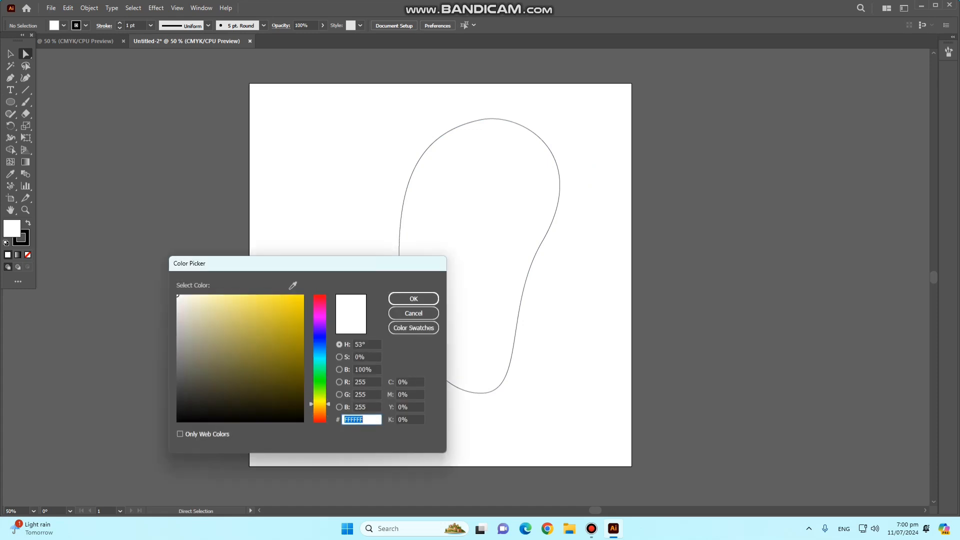
left_click(301, 295)
left_click(414, 298)
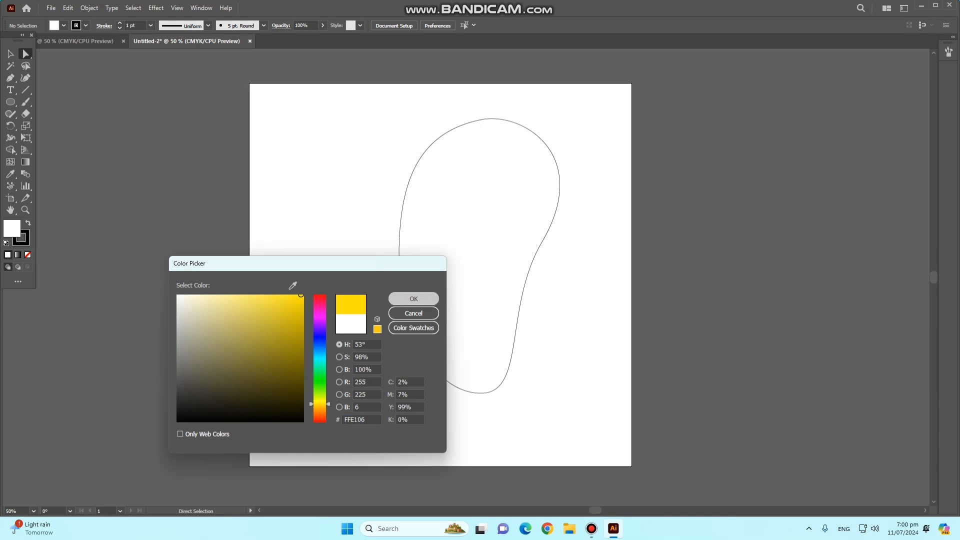
- Select the kidney-shaped path, fill it with bright yellow at hue 56°, and deselect it
left_click_drag(359, 156, 554, 313)
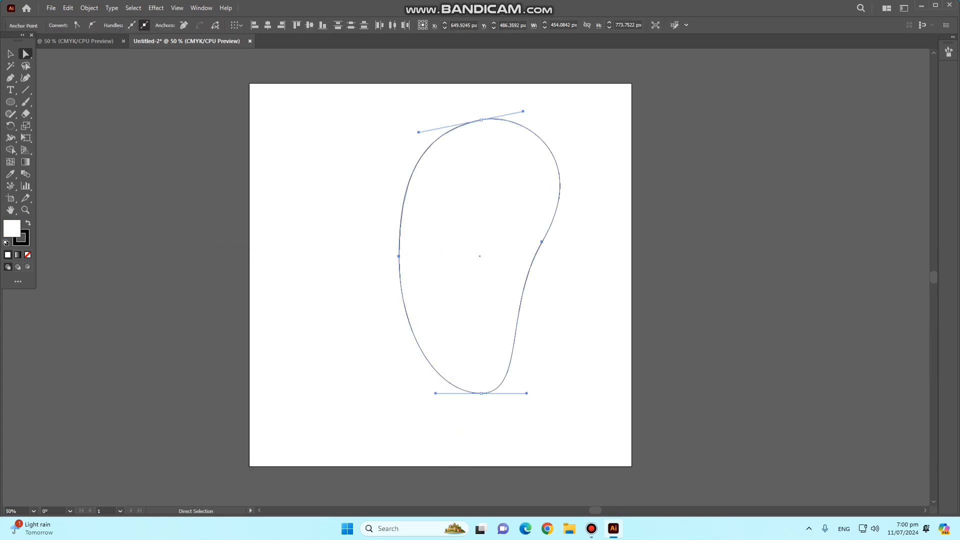
double_click(12, 229)
left_click_drag(319, 415, 320, 403)
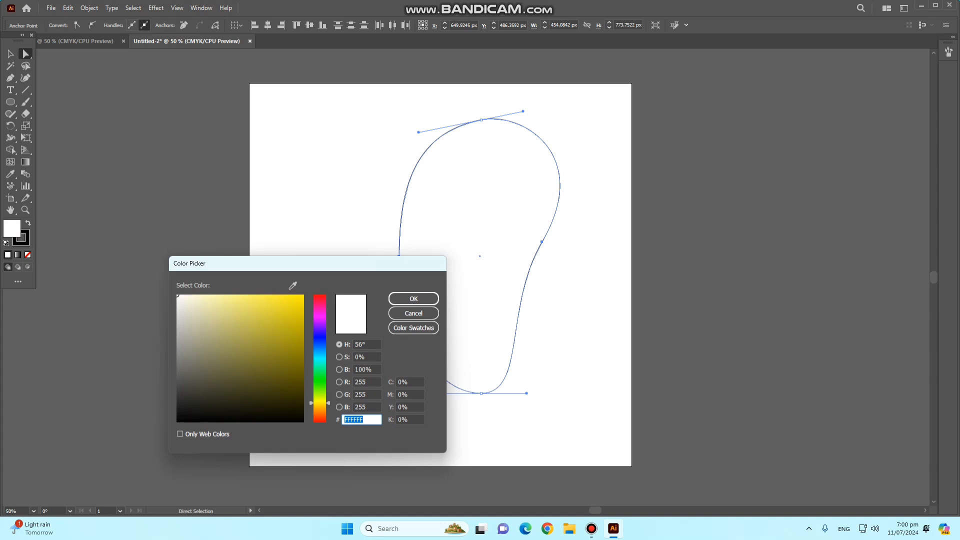
left_click_drag(299, 299, 304, 294)
left_click(414, 299)
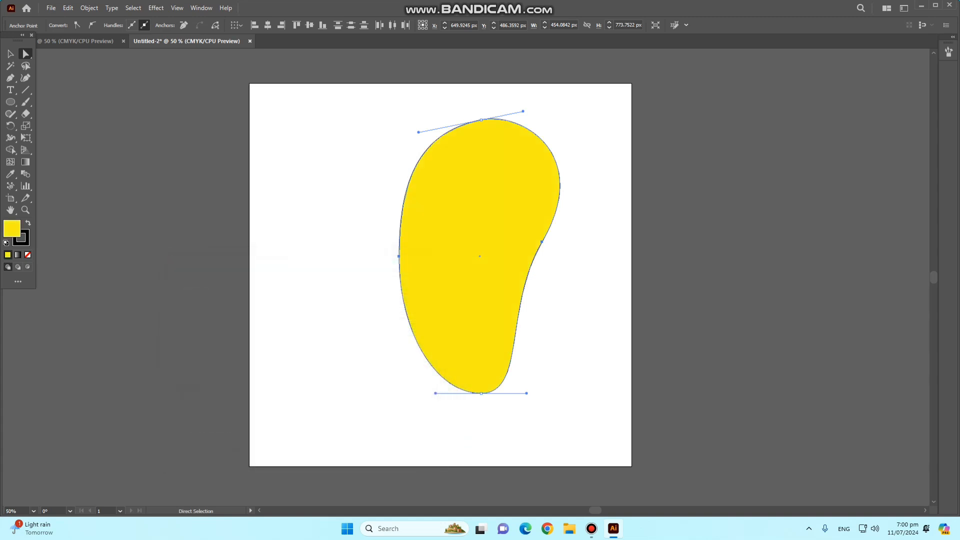
left_click(11, 54)
left_click(310, 190)
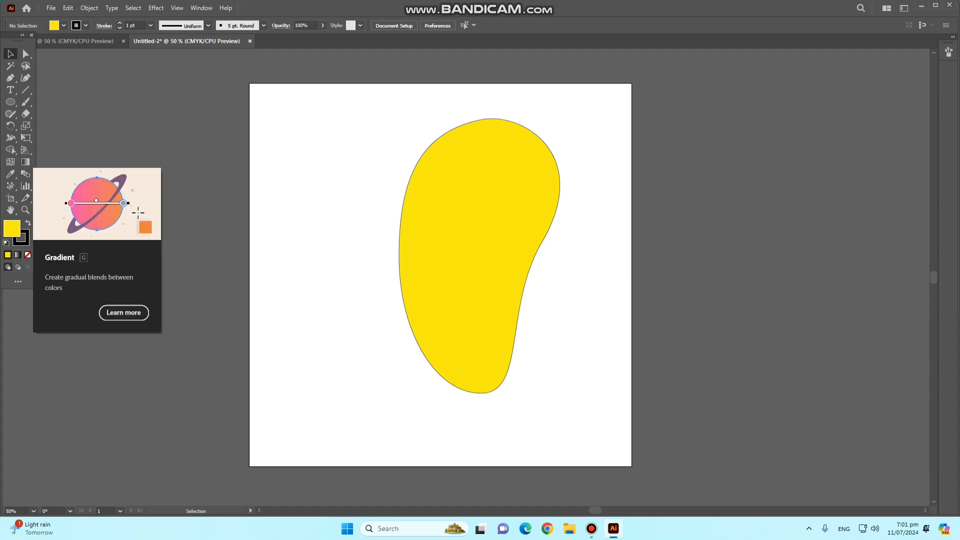
- Fill the kidney-shaped path with the default linear white-to-black gradient
left_click(18, 255)
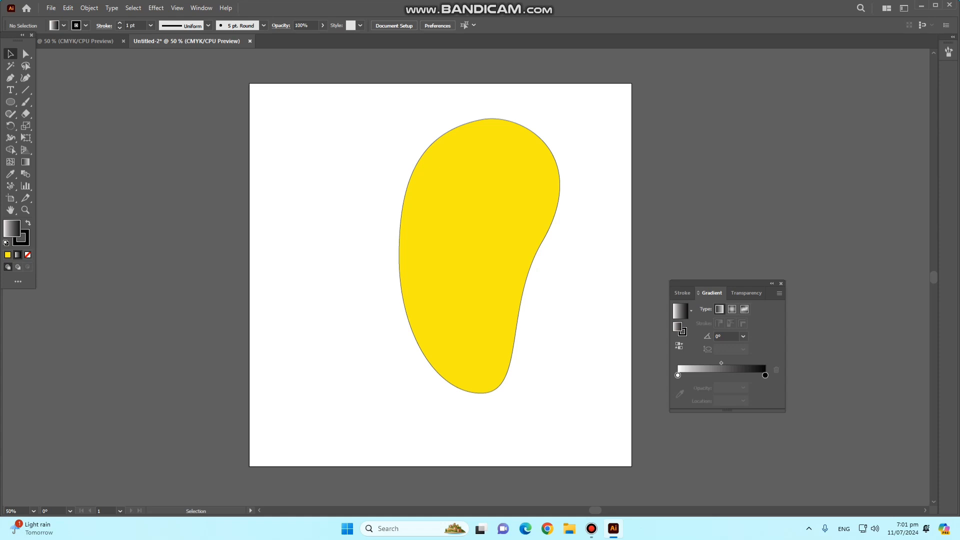
left_click_drag(282, 128, 535, 387)
key("period")
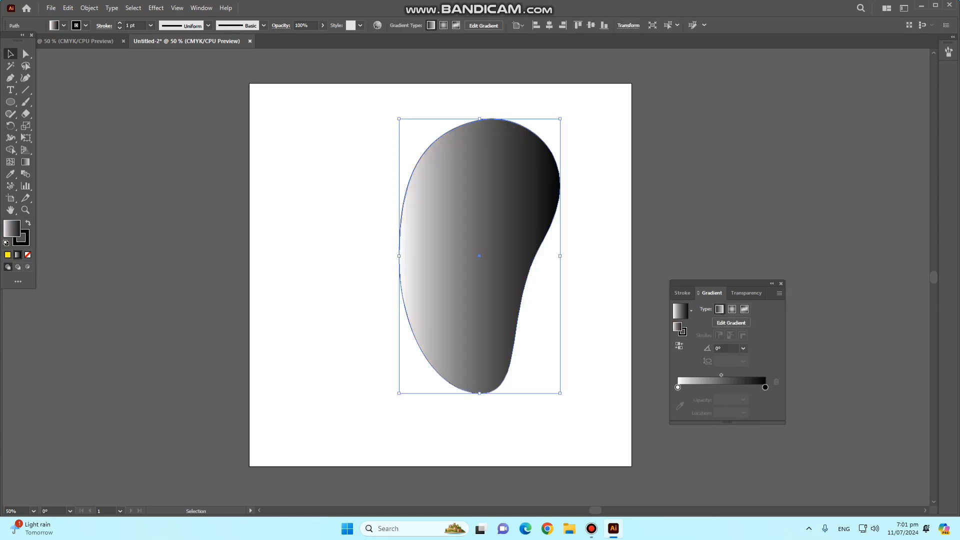
- Add a gradient stop at about 3.6% near the white end and colour it green 83BF00
left_click_drag(678, 388, 681, 387)
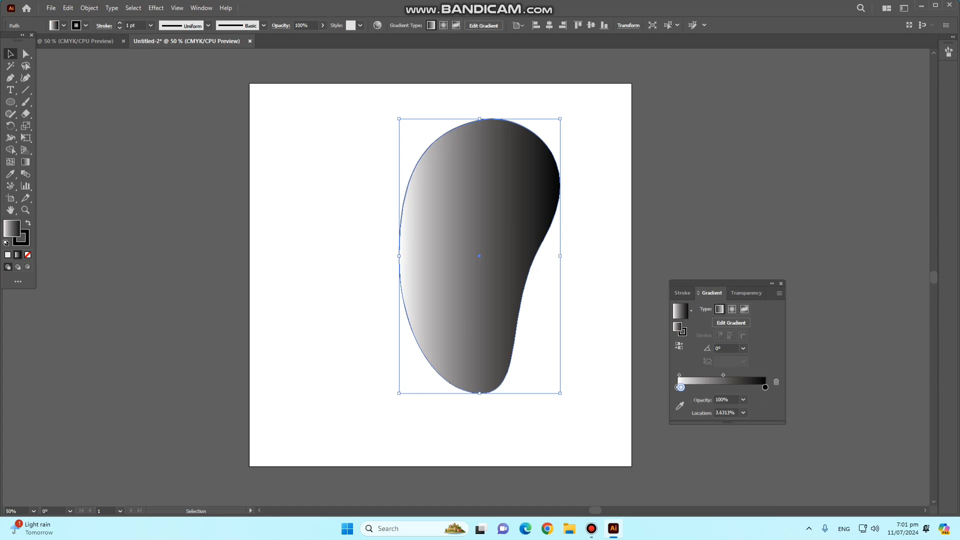
double_click(681, 387)
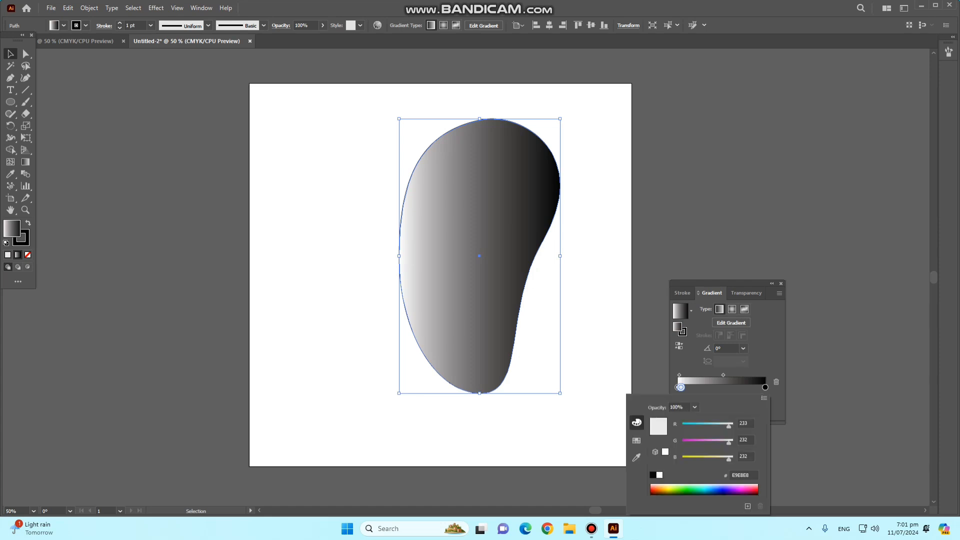
left_click(674, 493)
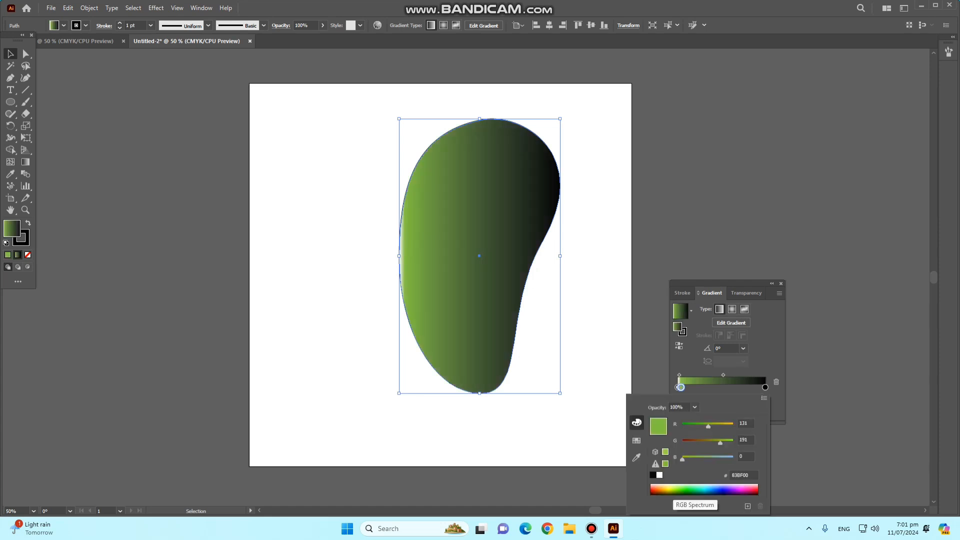
- Recolour the green gradient stop near the white end of the kidney-shaped path's fill to bright yellow
left_click(671, 491)
left_click(669, 491)
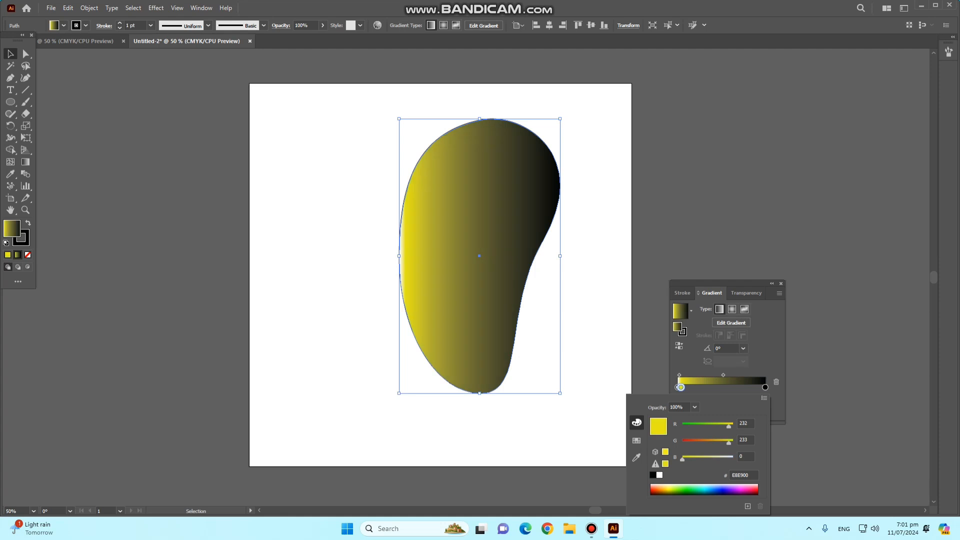
left_click_drag(668, 490, 670, 490)
left_click(670, 493)
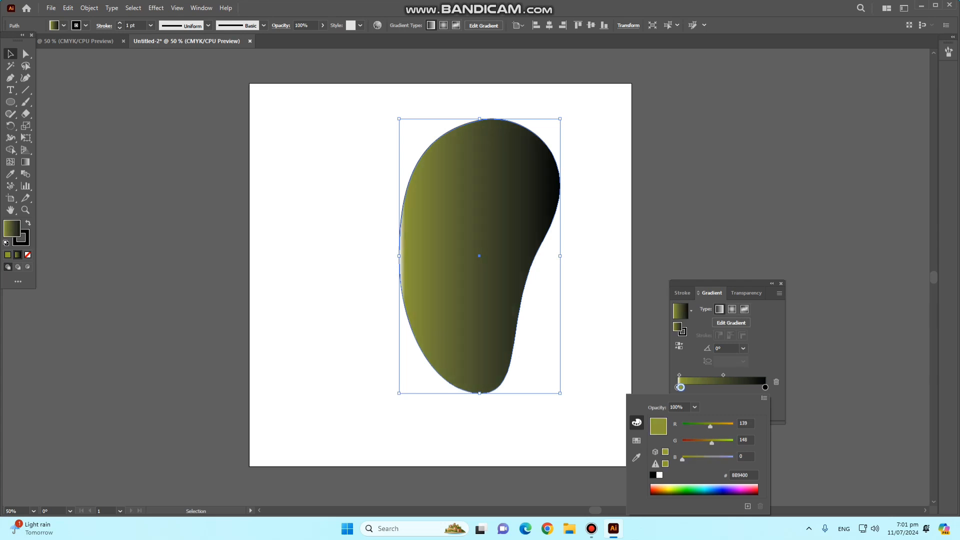
left_click(669, 489)
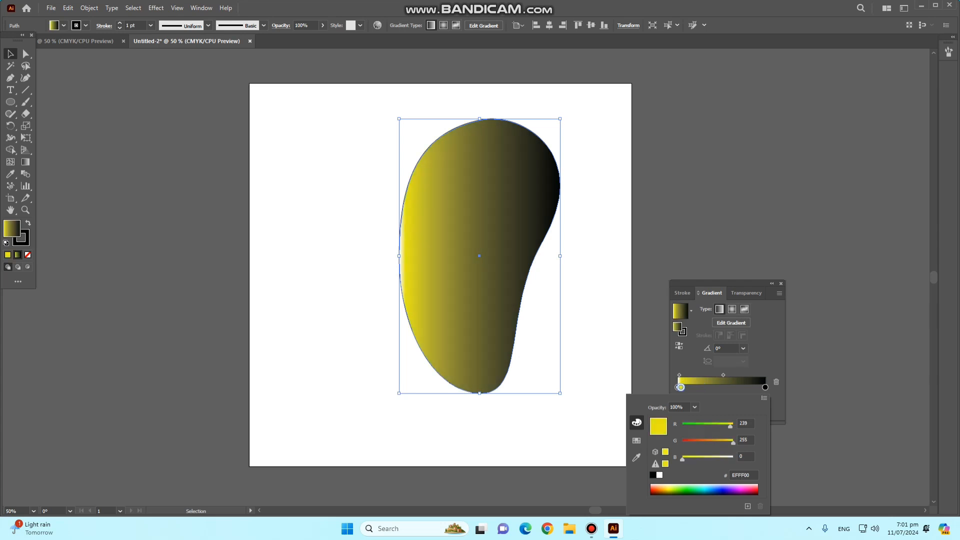
left_click(668, 489)
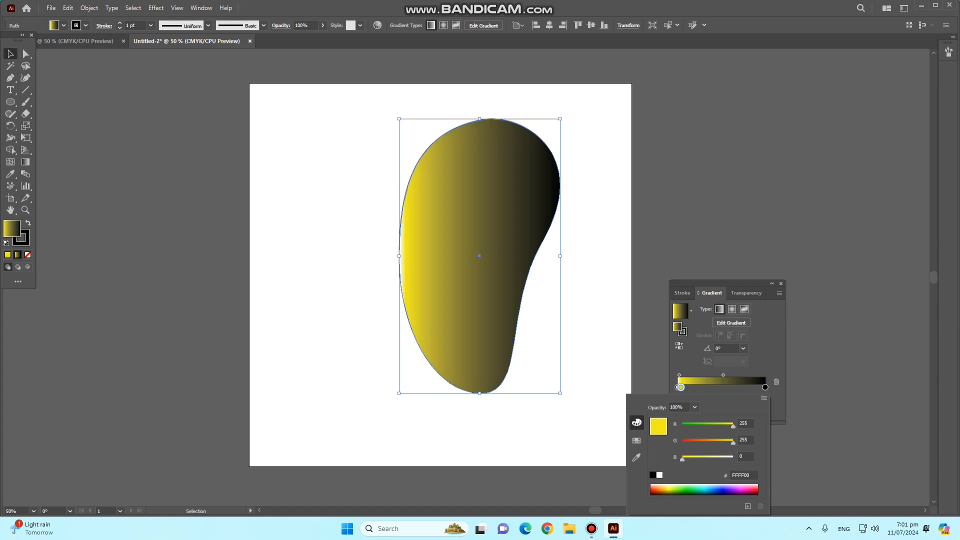
left_click(668, 488)
- Recolour the black end stop yellow E8FF3F, then place the other yellow stop at 0% and the white one at about 67%
double_click(765, 388)
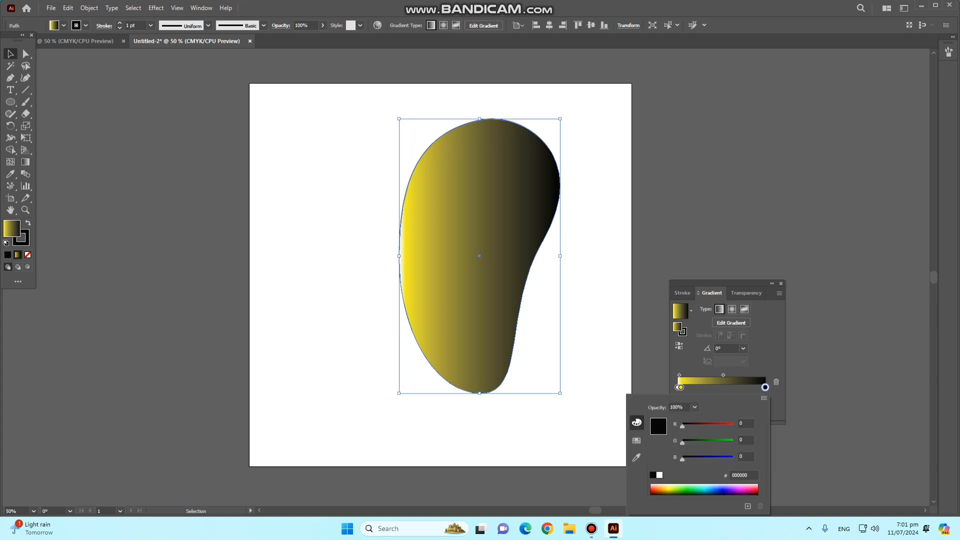
left_click(668, 489)
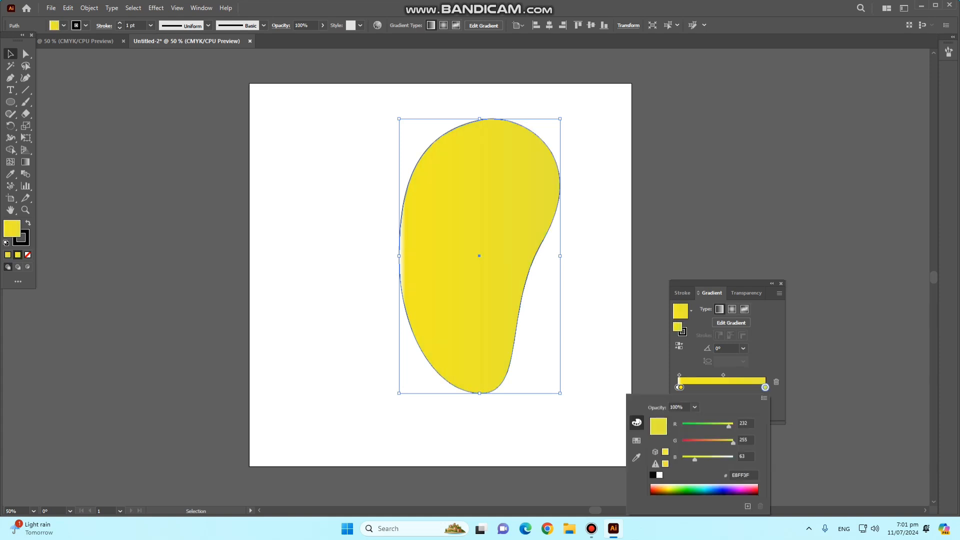
left_click(681, 388)
mouse_move(680, 388)
left_mouse_down()
mouse_move(736, 387)
mouse_move(678, 388)
left_mouse_up()
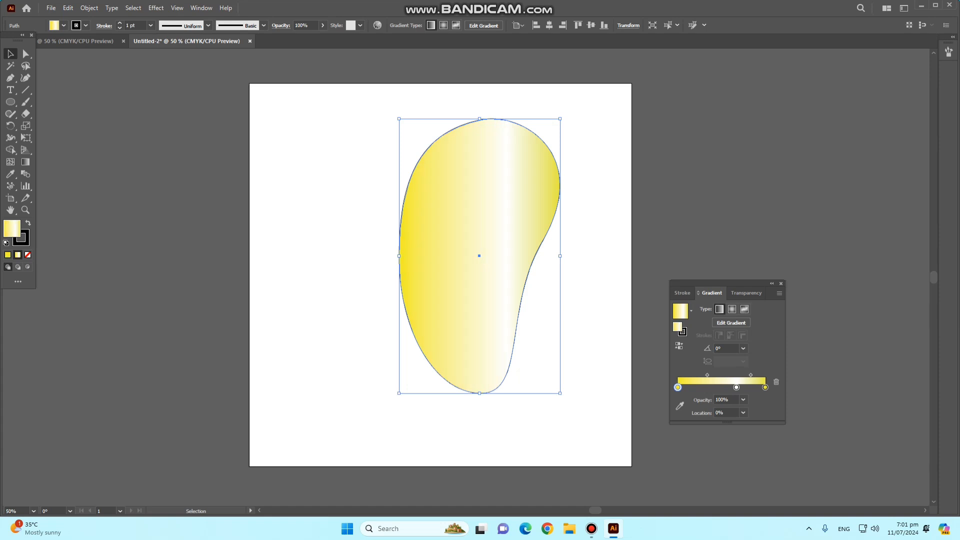
- Recolour the white gradient stop at about 67% to a golden yellow of about E2BF18 and close the gradient settings
double_click(737, 388)
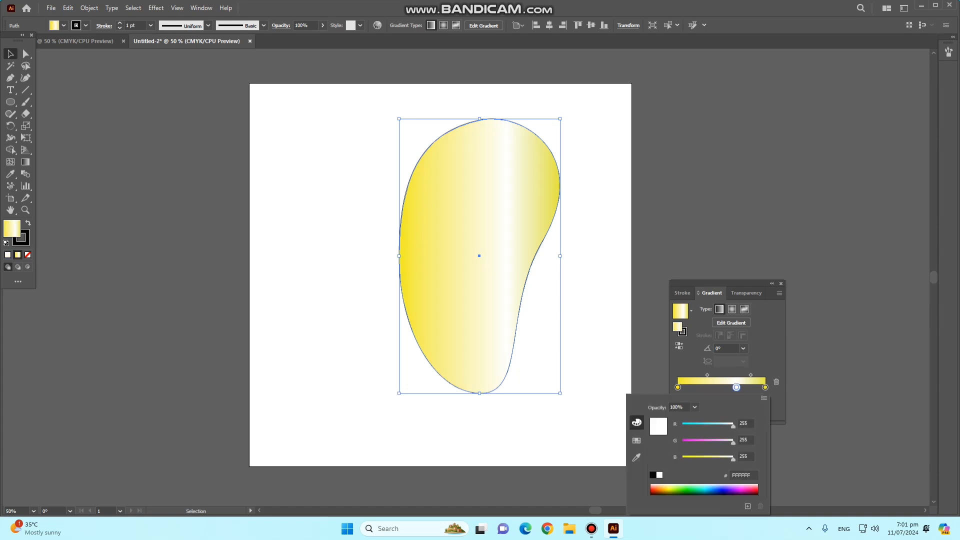
left_click(690, 491)
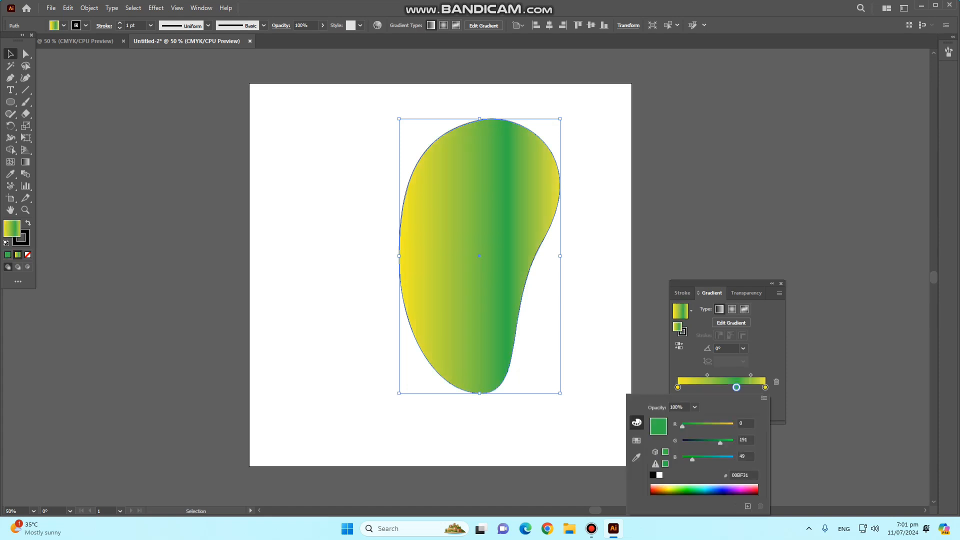
left_click_drag(683, 426, 714, 427)
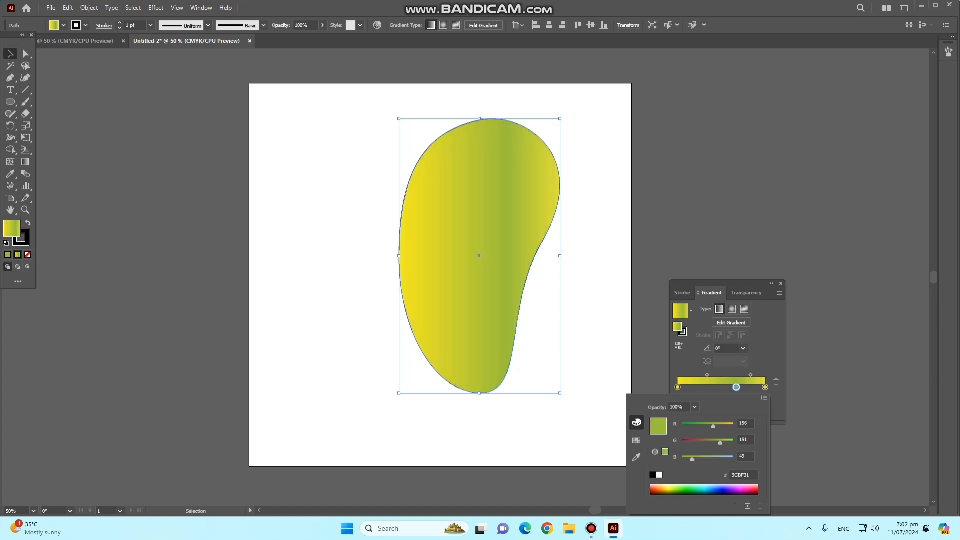
left_click_drag(693, 459, 705, 459)
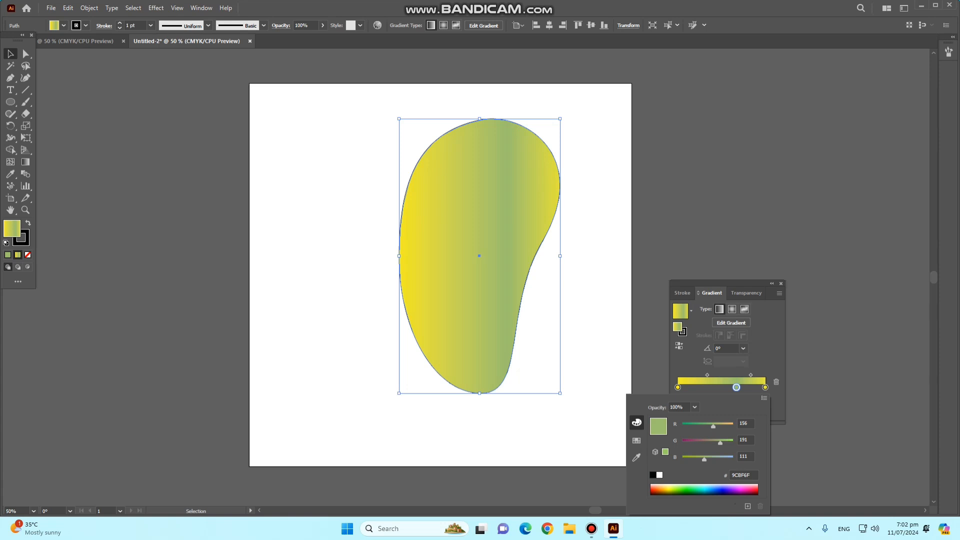
left_click_drag(705, 459, 687, 459)
left_click_drag(713, 427, 728, 426)
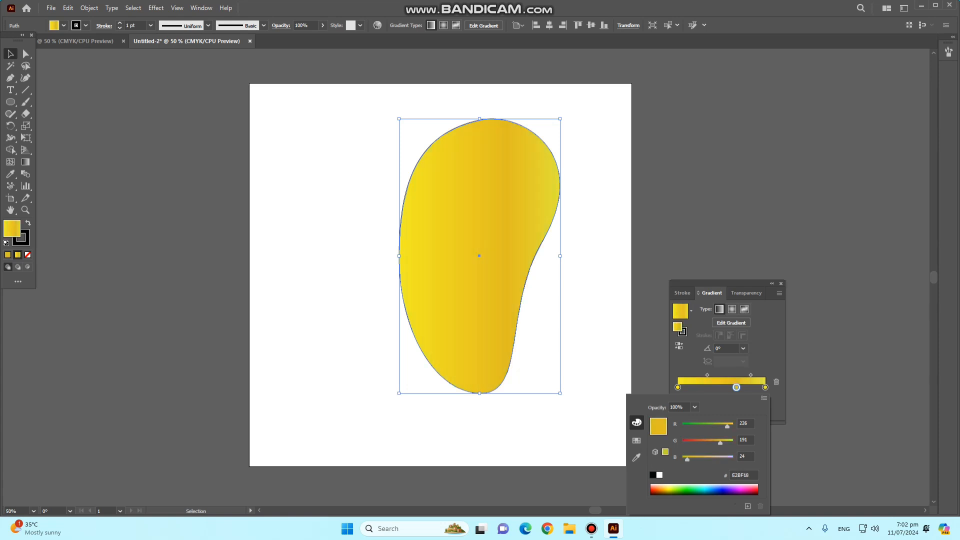
left_click_drag(727, 426, 726, 426)
left_click(737, 387)
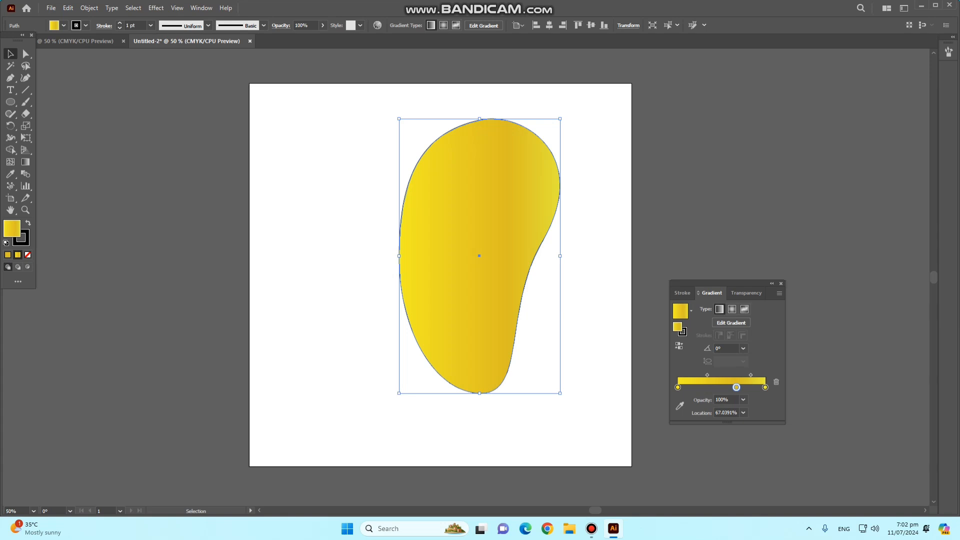
left_click(781, 283)
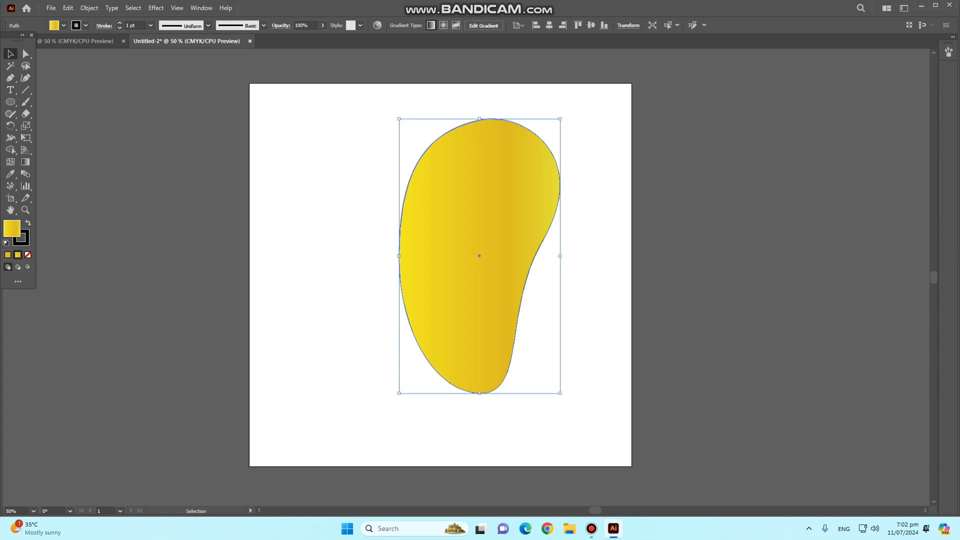
- Draw a narrow upright ellipse about 96 × 292 px beside the yellow shape and convert its top and bottom anchors to sharp corners
key("l")
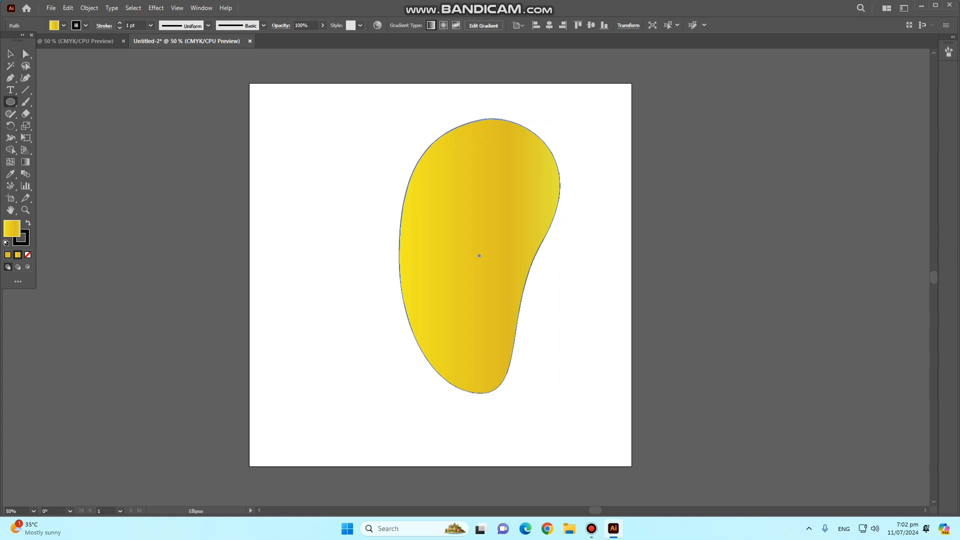
left_click_drag(273, 167, 307, 271)
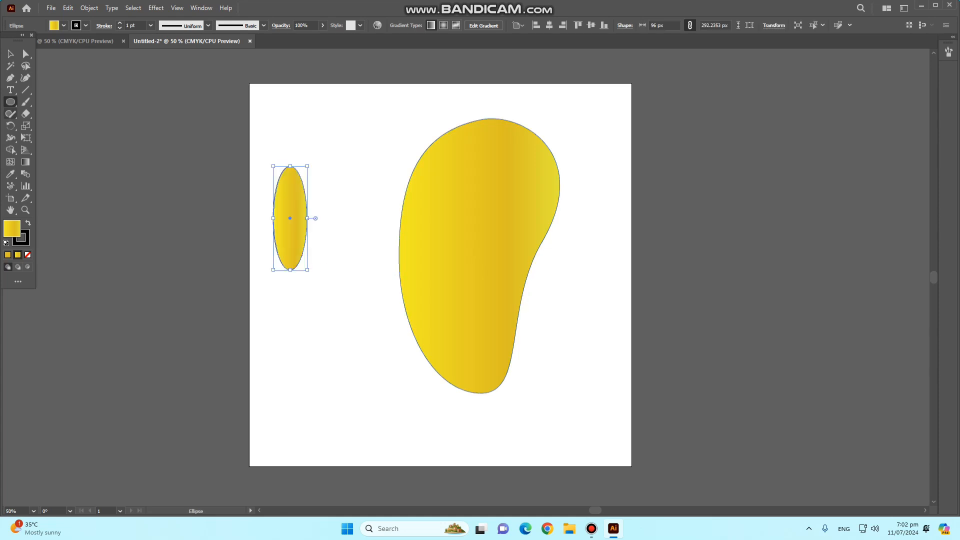
left_click(10, 77)
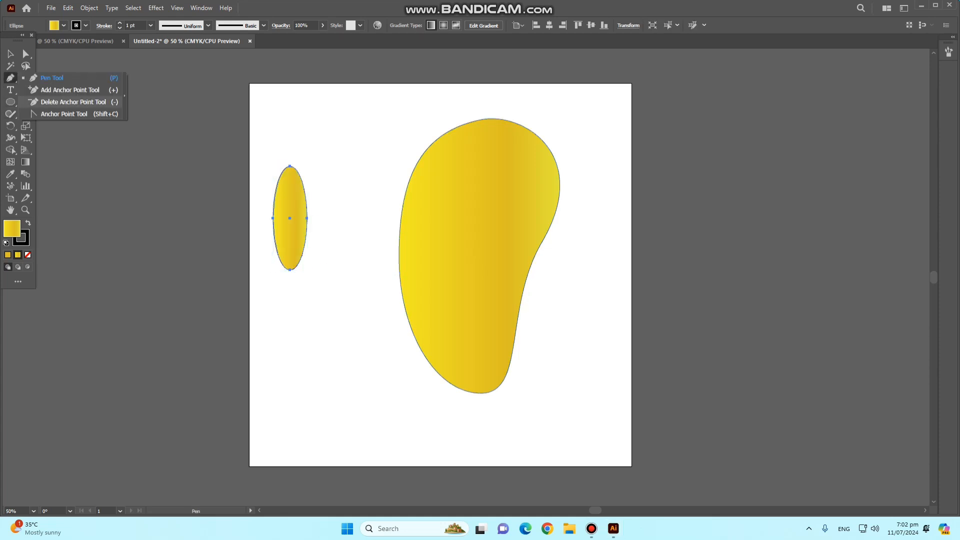
left_click(64, 114)
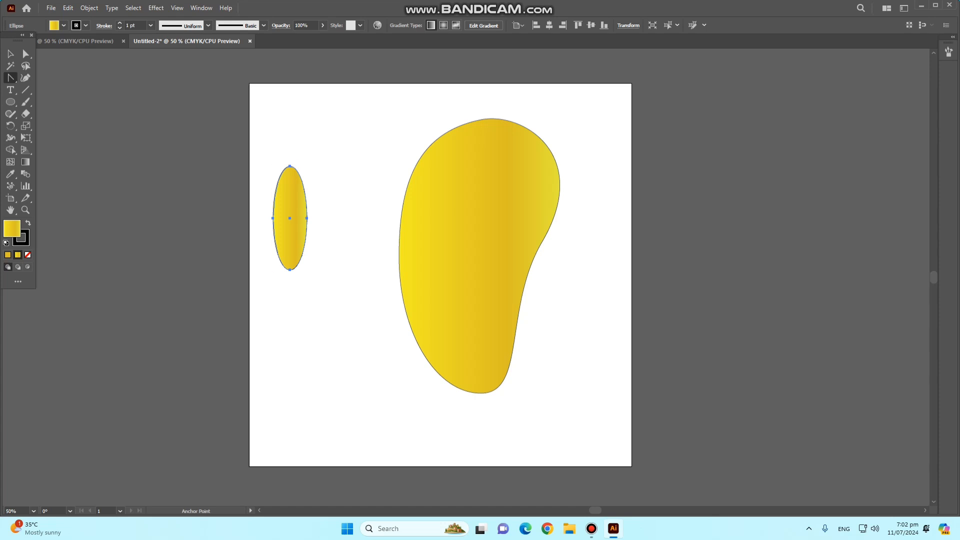
left_click(290, 166)
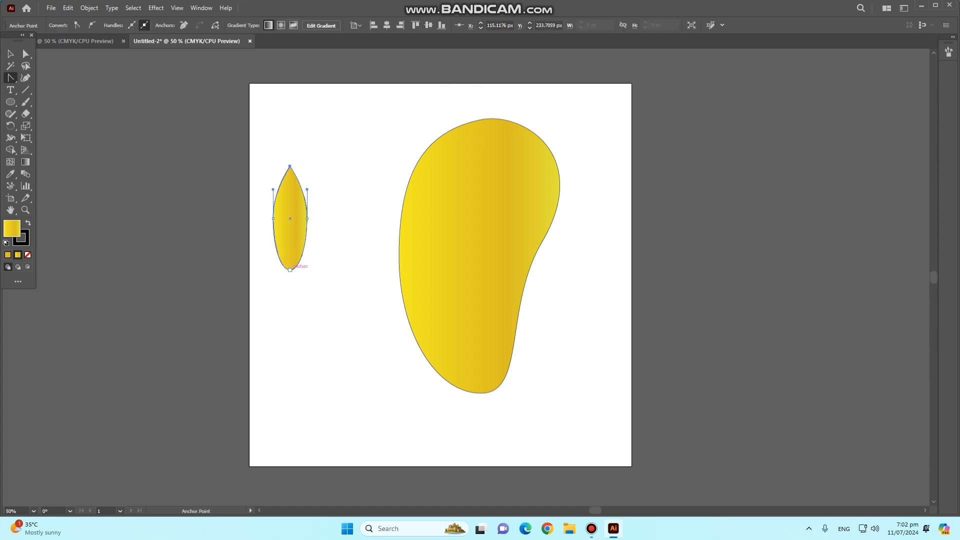
left_click(290, 270)
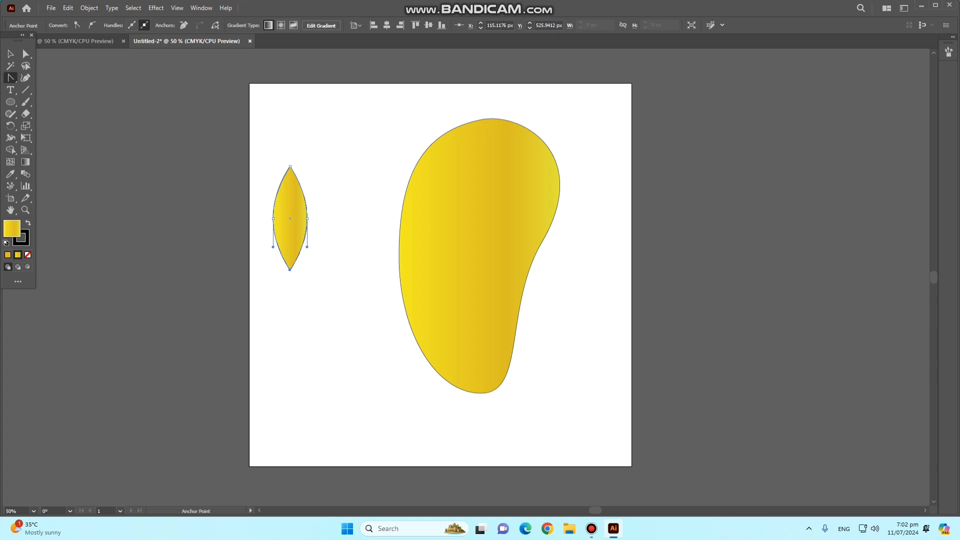
- Recolour the leaf shape's gradient, setting the start stop to green 0EEC21 and the end stop to green 29E539
key("g")
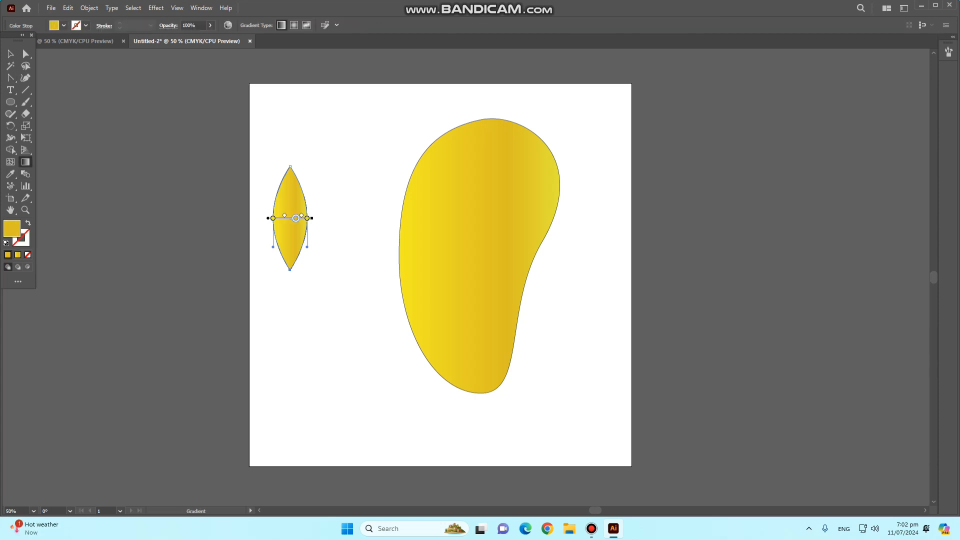
key("ctrl+F9")
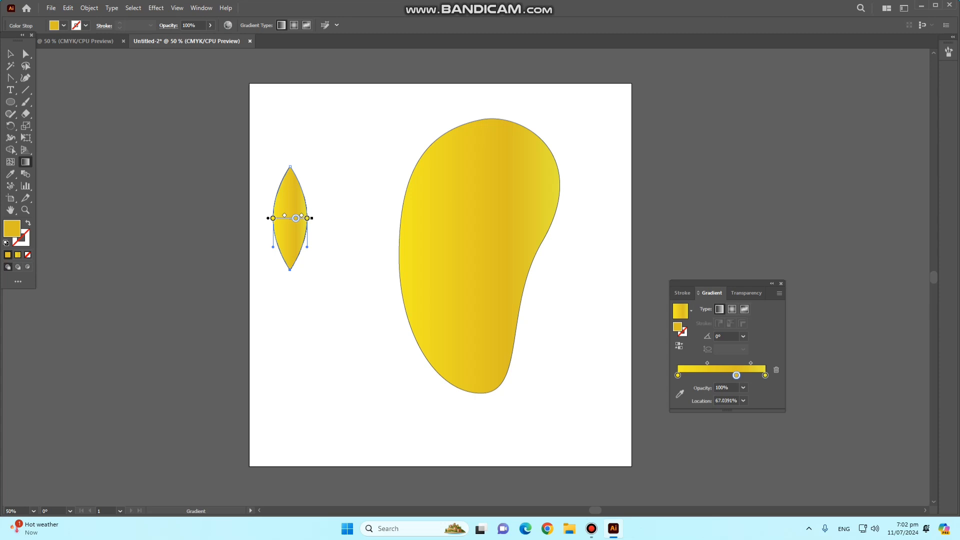
left_click(678, 375)
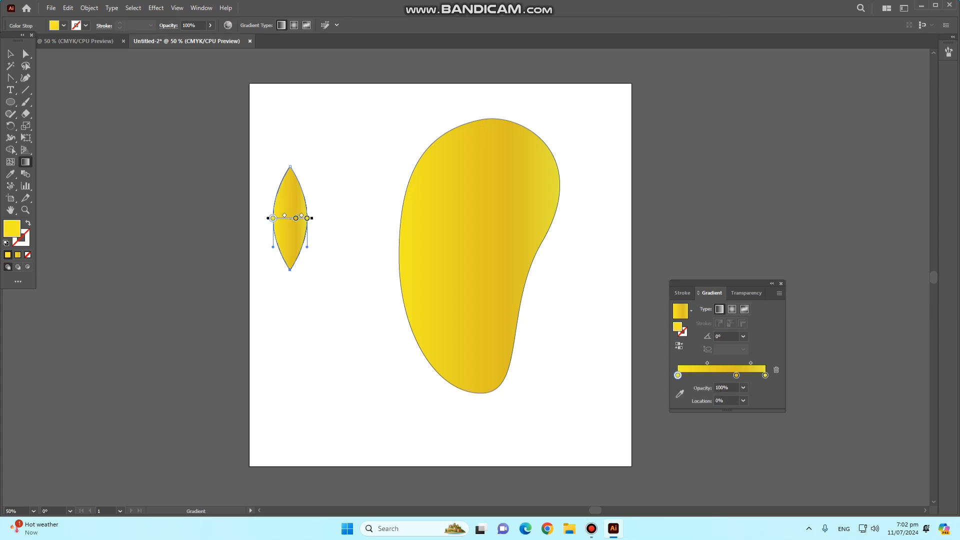
double_click(678, 375)
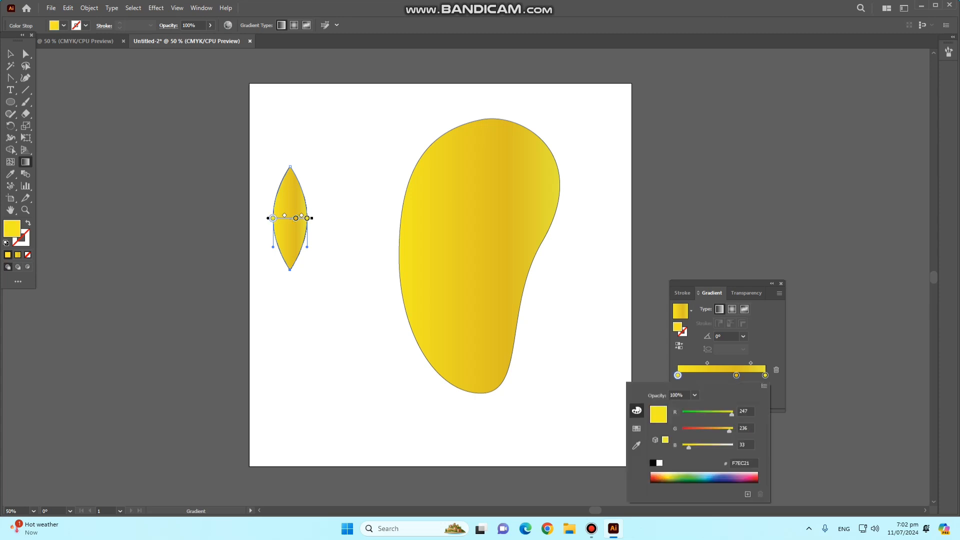
left_click_drag(731, 414, 694, 414)
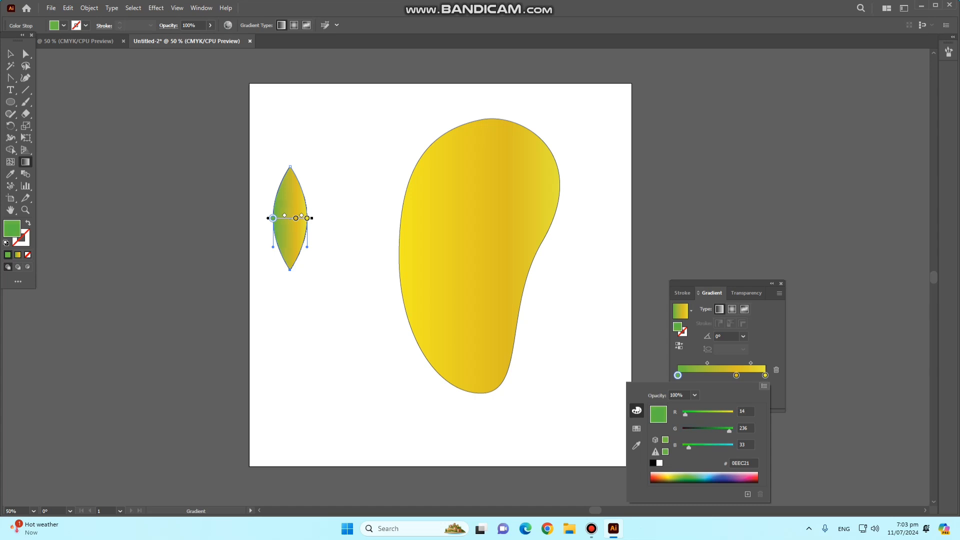
left_click(765, 375)
double_click(765, 375)
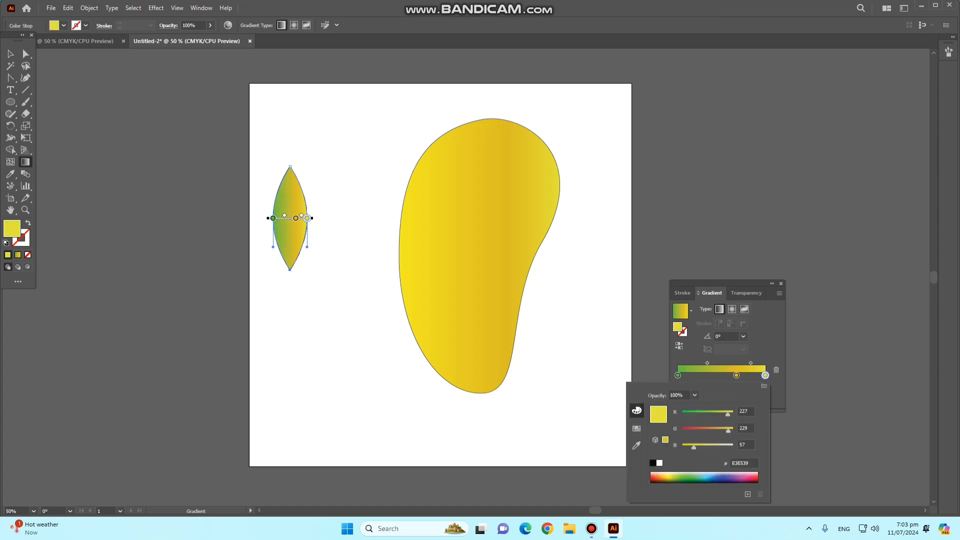
left_click_drag(728, 414, 690, 414)
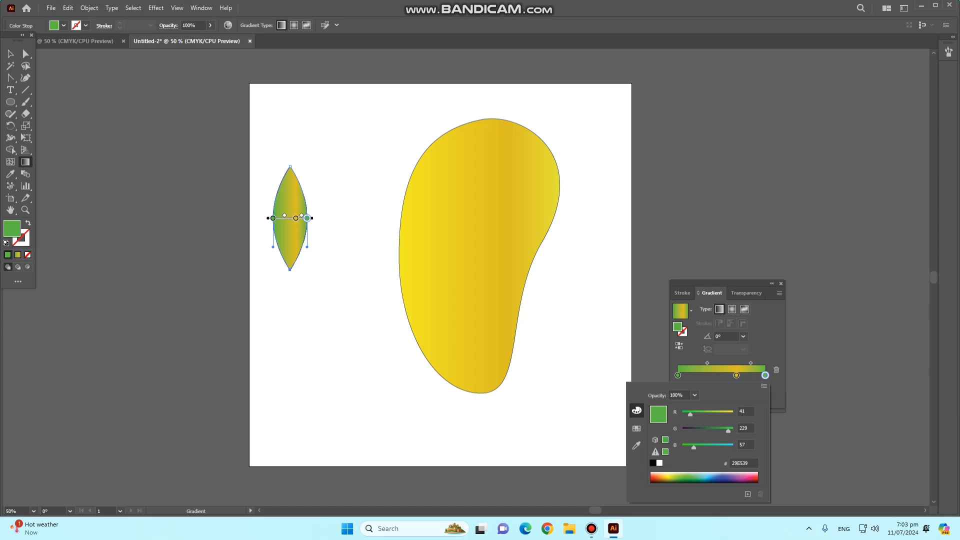
- Recolour the leaf gradient's golden middle stop to dark green with red at about 11, and reduce its blue value
left_click(736, 376)
double_click(737, 375)
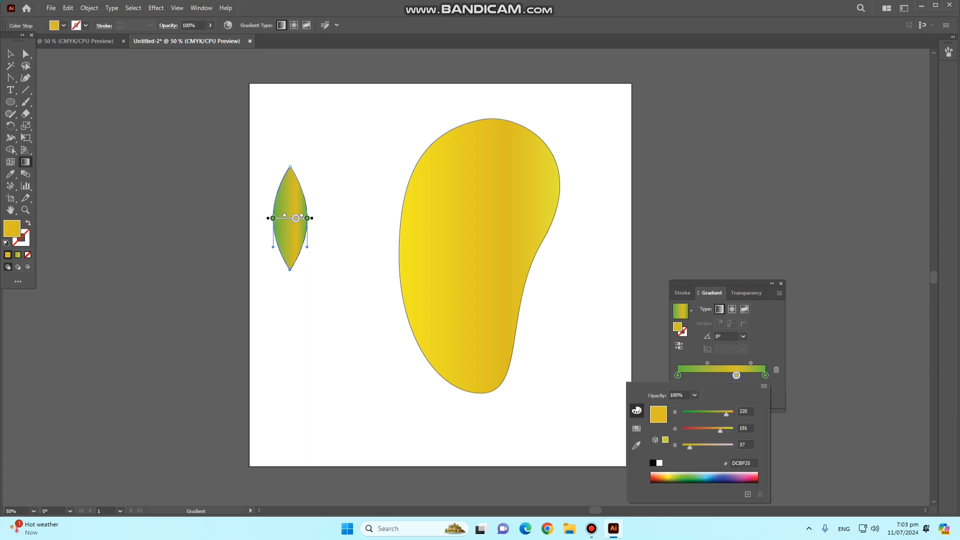
left_click_drag(727, 414, 685, 415)
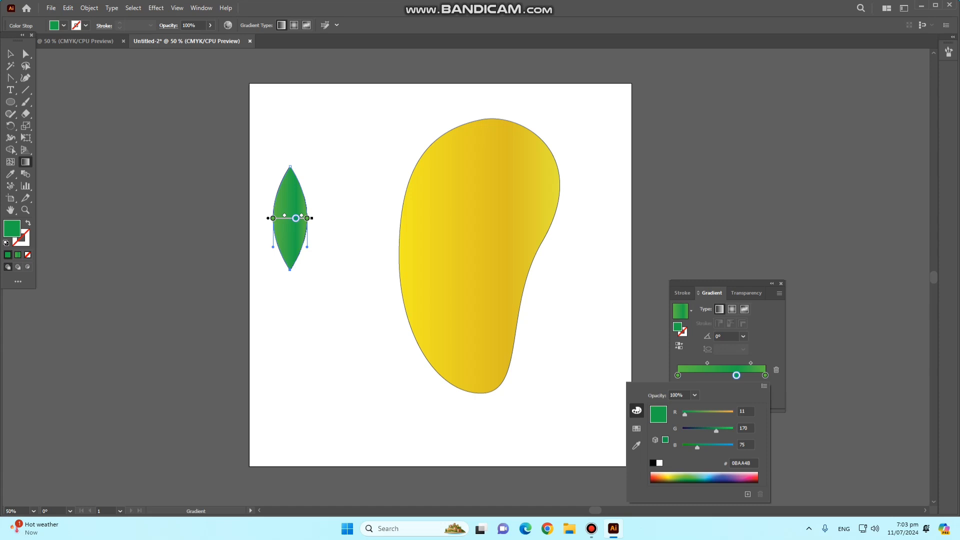
left_click_drag(697, 447, 683, 447)
- Shift the leaf gradient's end stop to yellowish green 8DBB46 and its start stop to 88BB47, then close the gradient settings
left_click(766, 376)
double_click(765, 376)
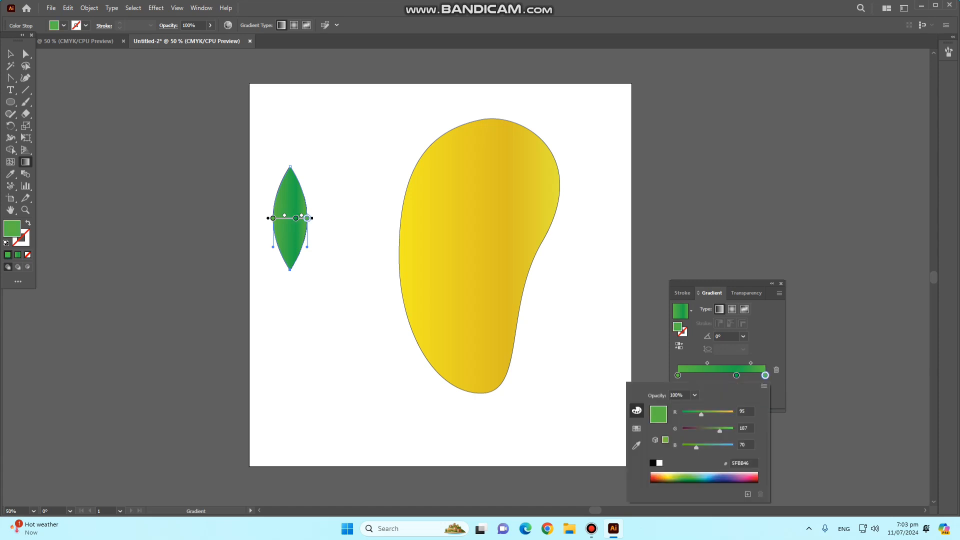
left_click_drag(701, 414, 710, 414)
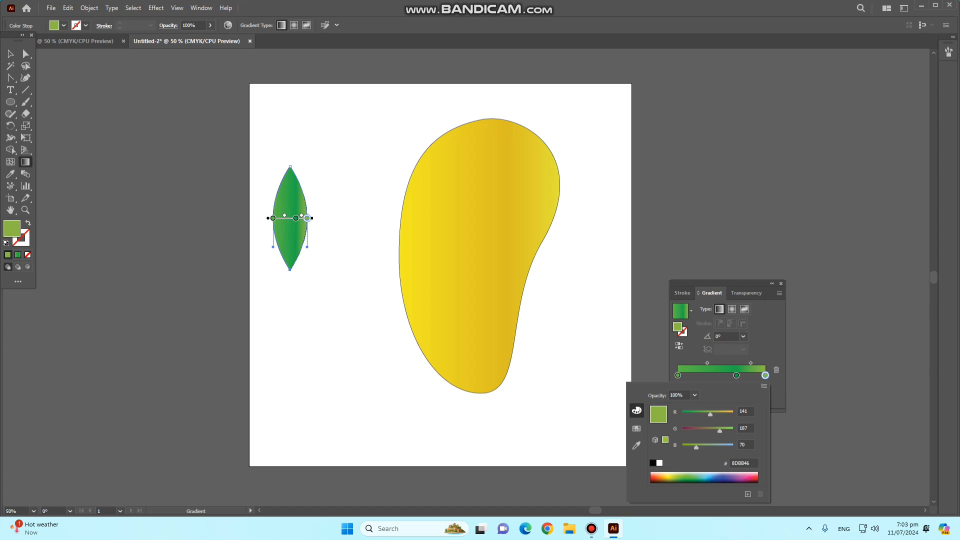
double_click(678, 375)
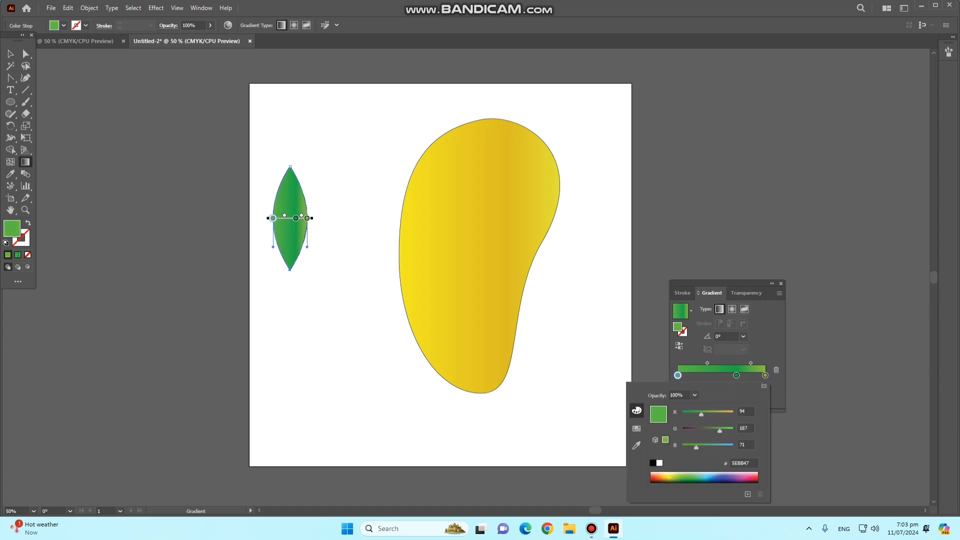
left_click_drag(701, 414, 709, 414)
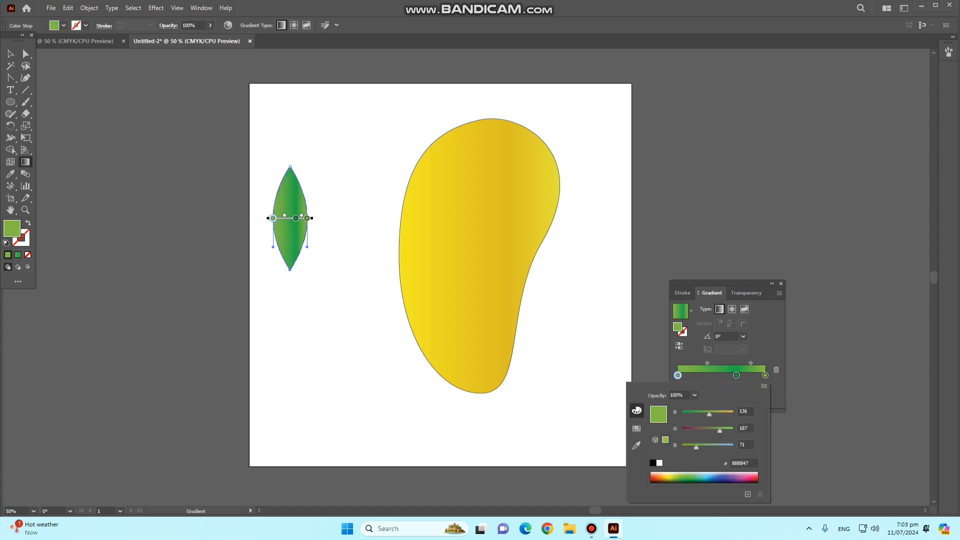
left_click(764, 386)
left_click(772, 347)
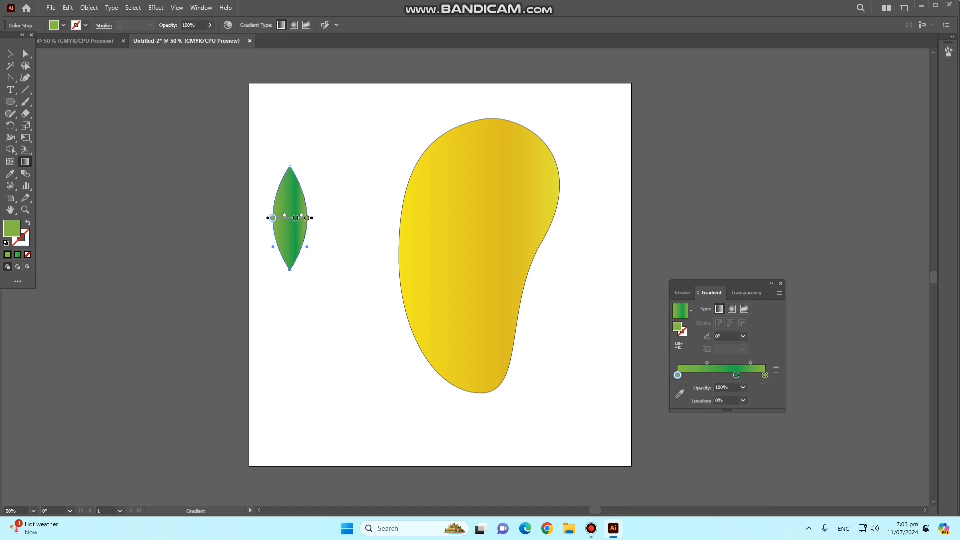
left_click(781, 284)
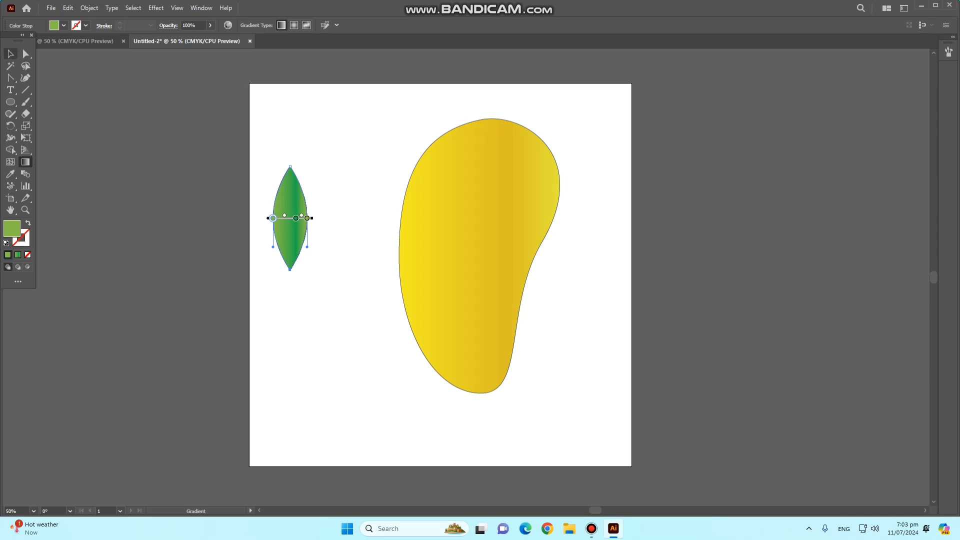
- Move the green leaf onto the upper part of the yellow shape, with its tip extending above the outline
key("v")
left_click_drag(290, 218, 515, 160)
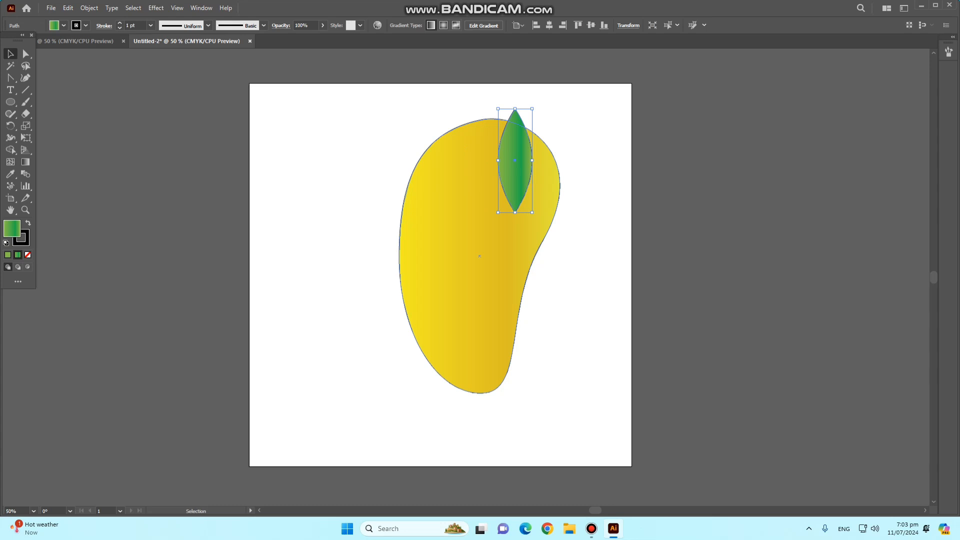
- Rotate the green leaf clockwise so its tip points up and right, and move it slightly up beyond the mango's upper edge
left_click_drag(534, 214, 504, 214)
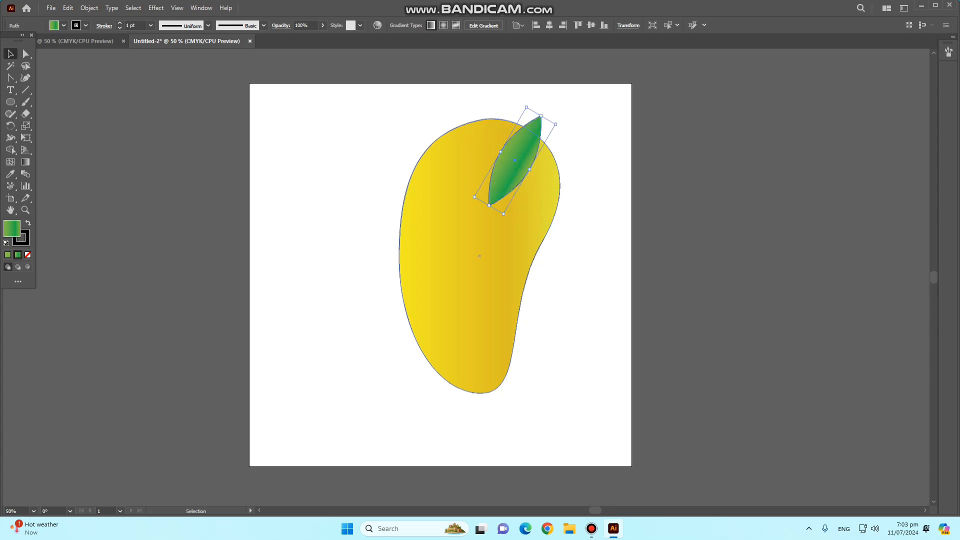
left_click_drag(518, 161, 527, 145)
left_click(595, 155)
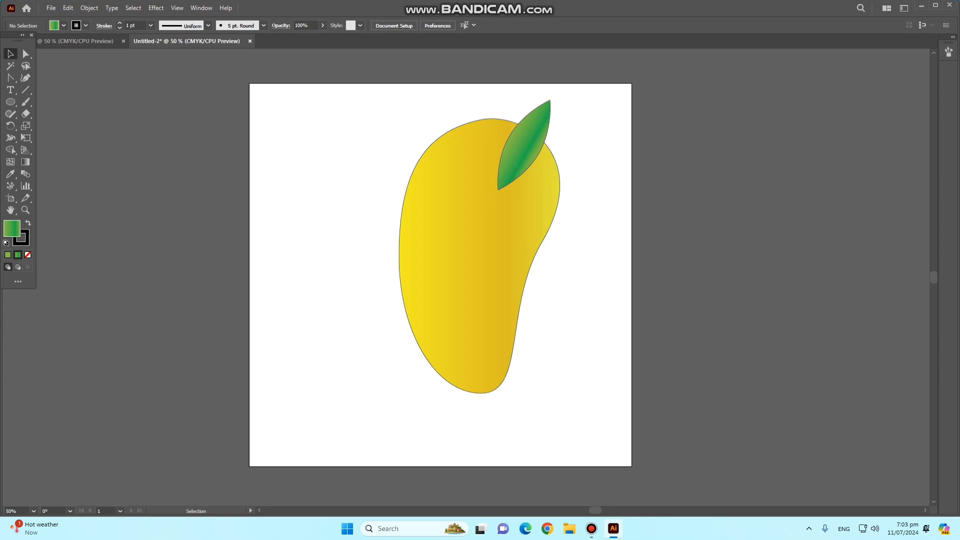
- Remove the outline stroke from both the mango body and the leaf
left_click(7, 255)
left_click(27, 254)
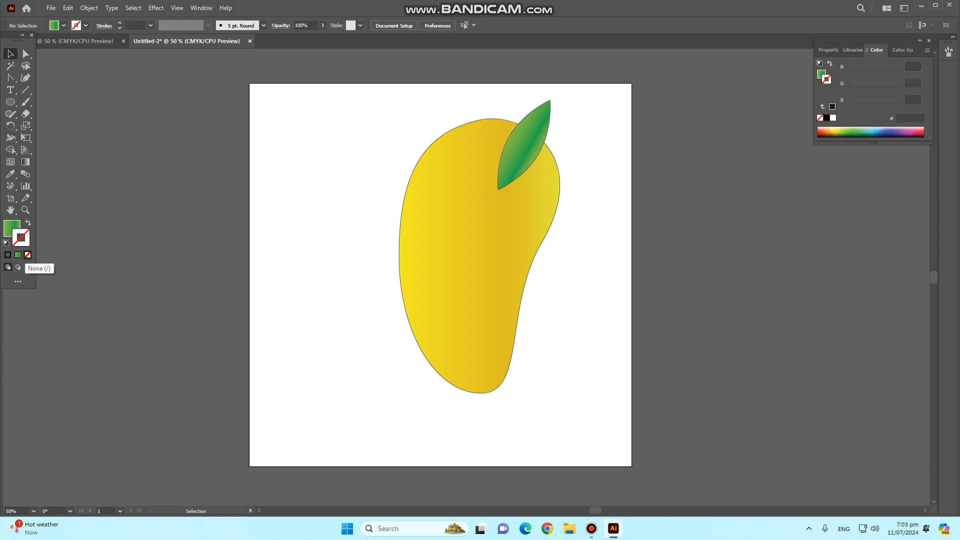
left_click_drag(237, 178, 580, 409)
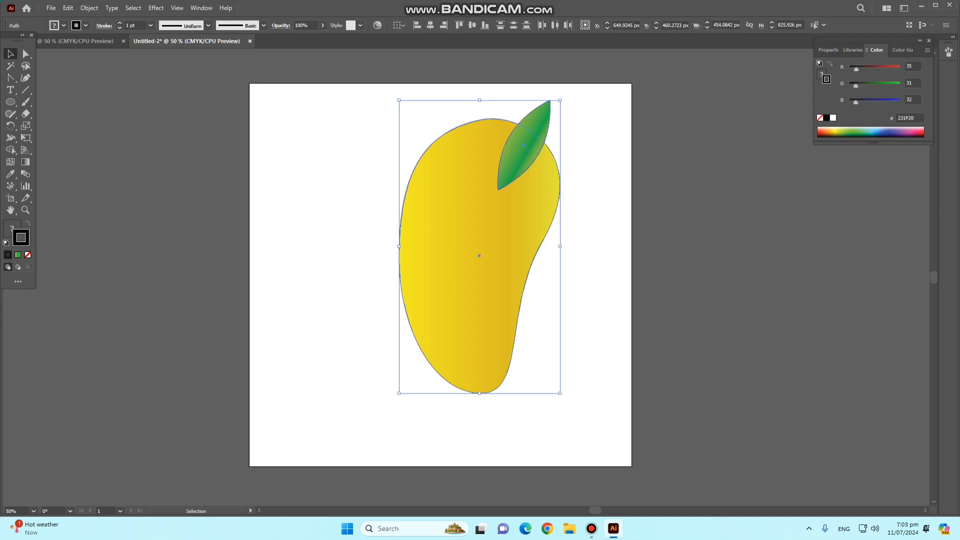
left_click(27, 255)
left_click(150, 200)
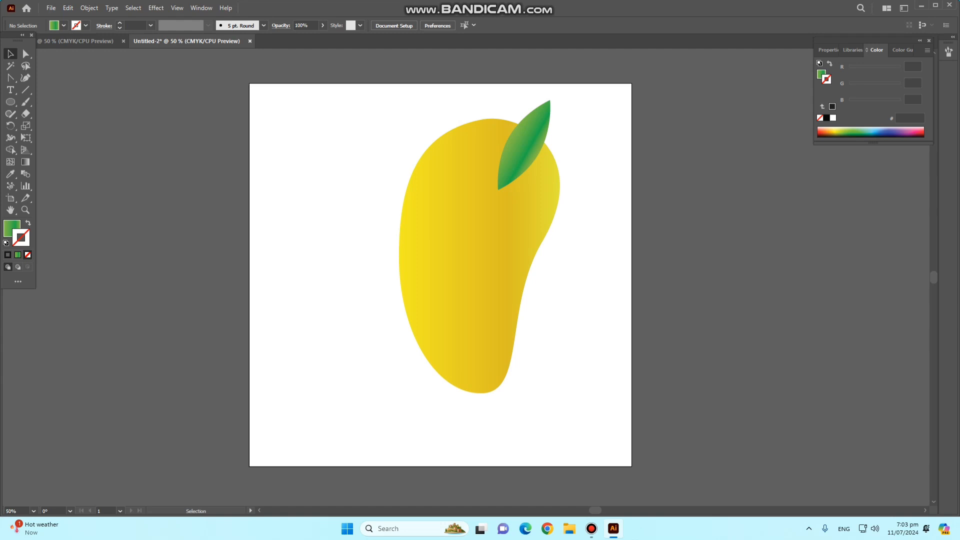
- Shrink the mango and leaf together to about 373 by 616 px and move them off the artboard, to its right
left_click_drag(331, 105, 547, 361)
left_click_drag(560, 393, 531, 318)
left_click_drag(466, 209, 802, 291)
- Draw a rectangle about 896 by 524 px across the middle of the empty artboard
key("l")
left_click_drag(10, 102, 42, 100)
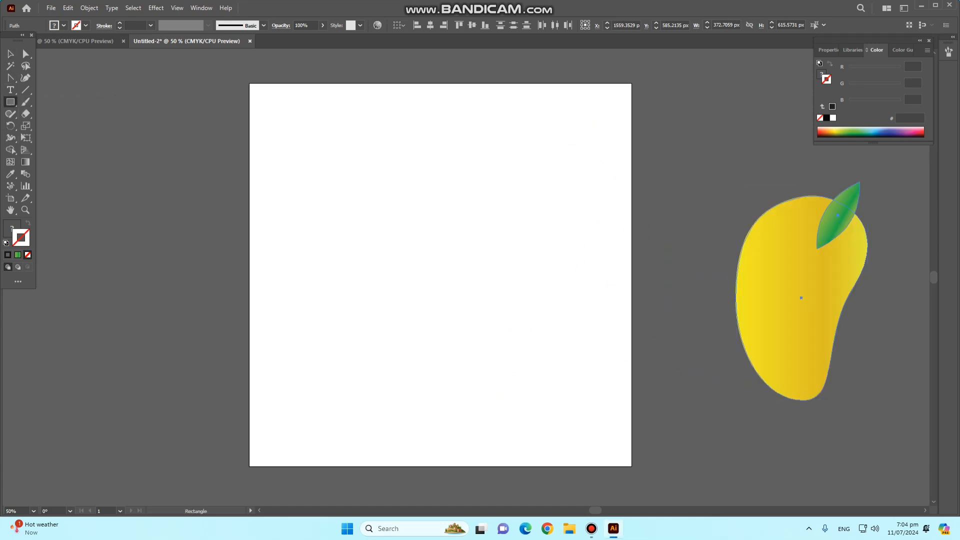
left_click_drag(287, 161, 604, 347)
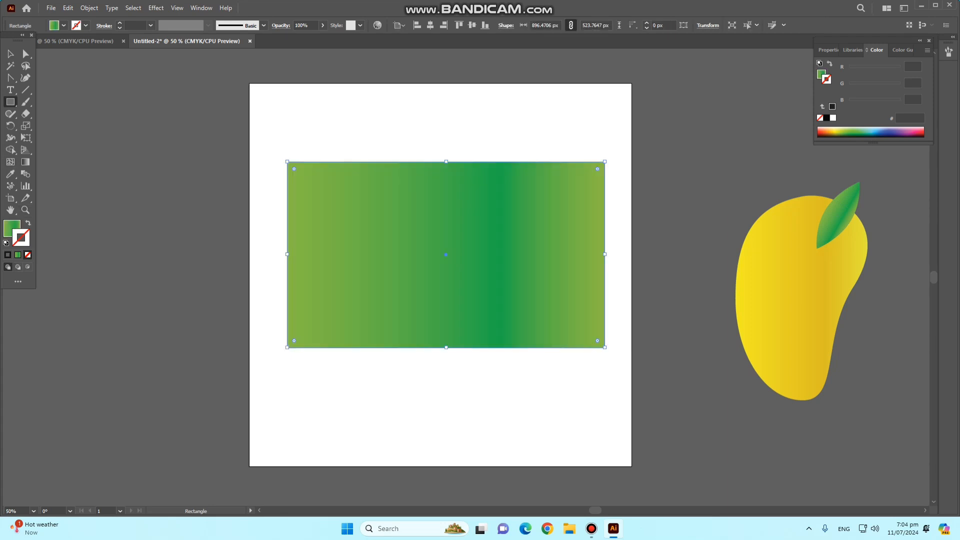
- Apply a gradient to the rectangle's stroke, compare the linear and radial types, and choose radial
left_click(17, 256)
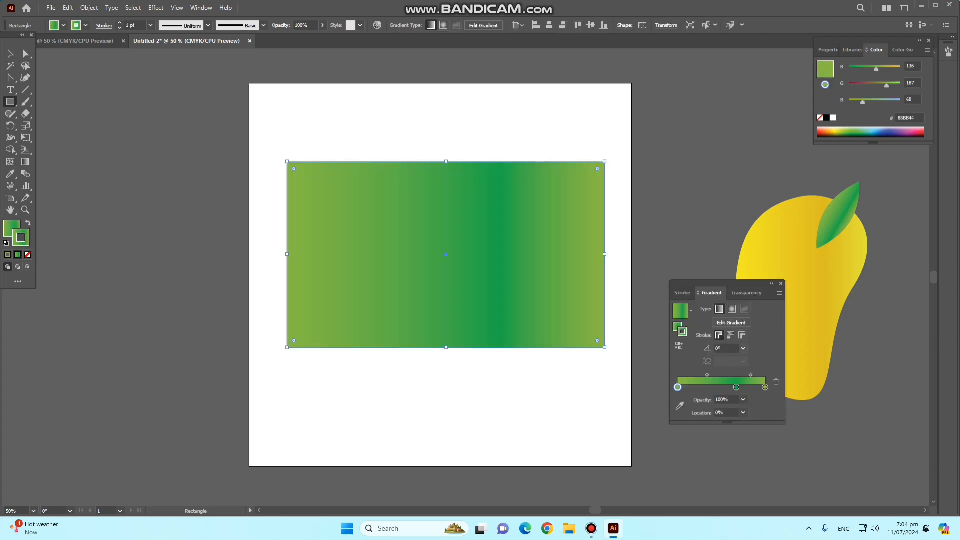
left_click(732, 309)
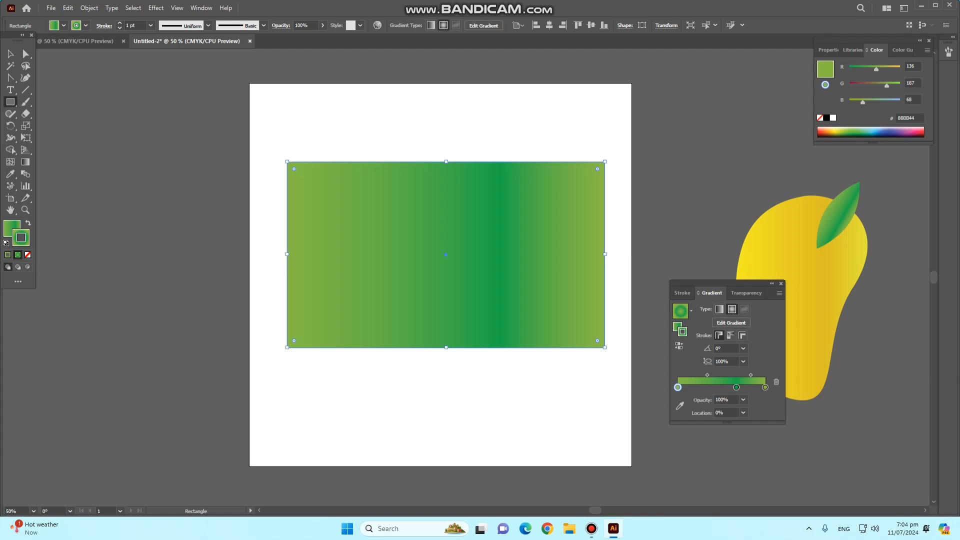
left_click(720, 309)
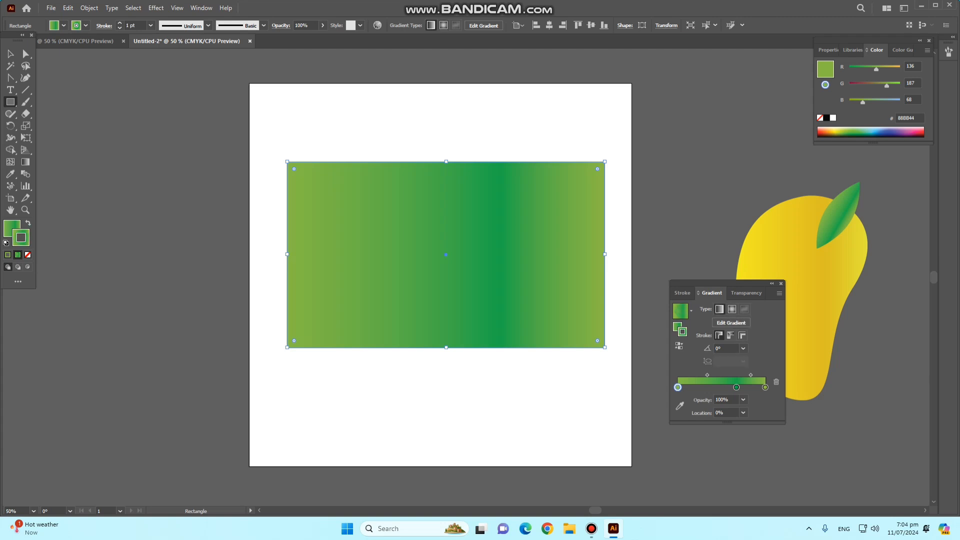
left_click(732, 309)
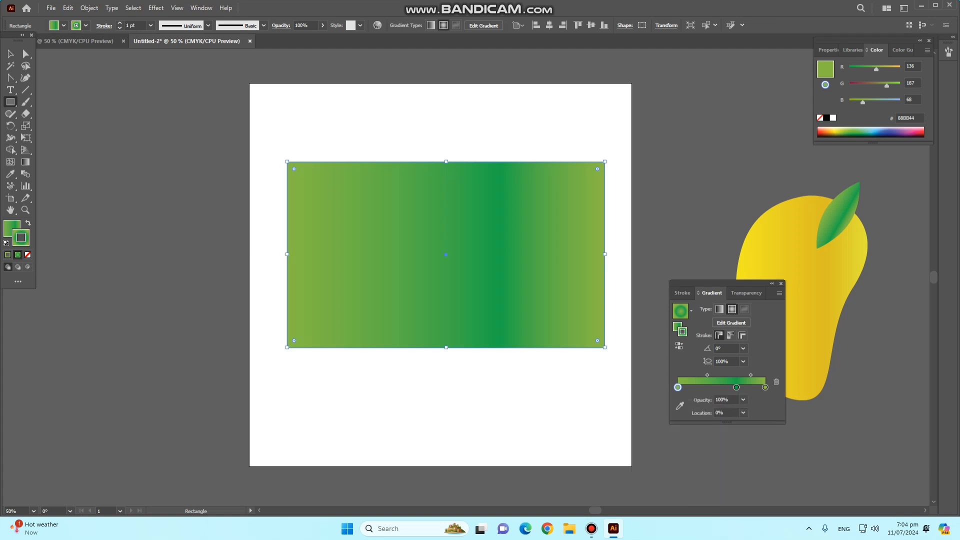
- Recolour the stroke's radial gradient, setting the start stop to dark red 93291E and the middle stop to blue 2D2D84
double_click(678, 387)
left_click(653, 492)
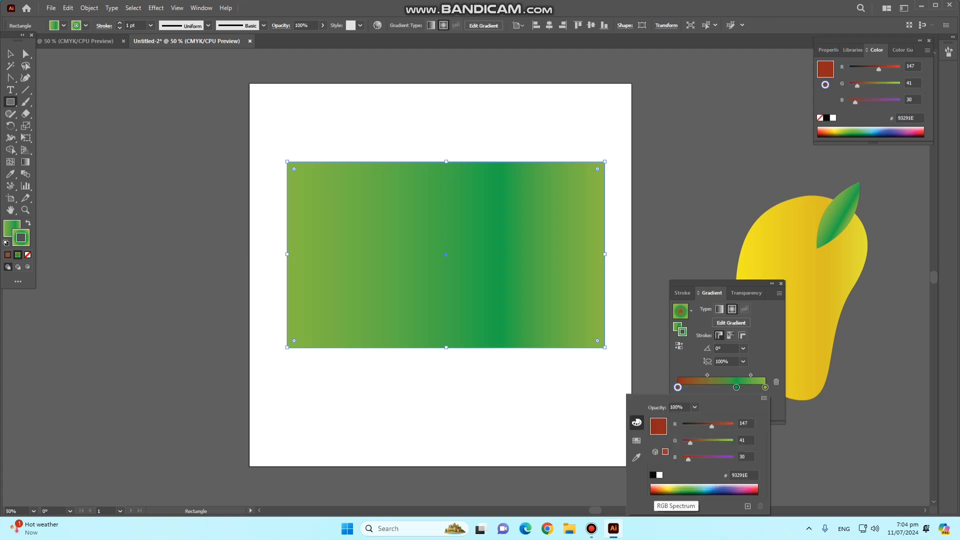
double_click(736, 388)
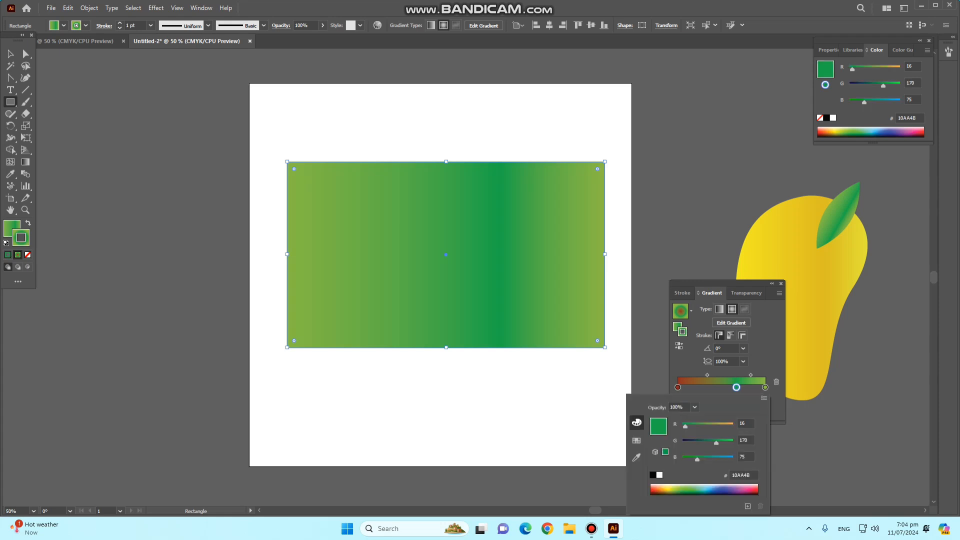
left_click(723, 491)
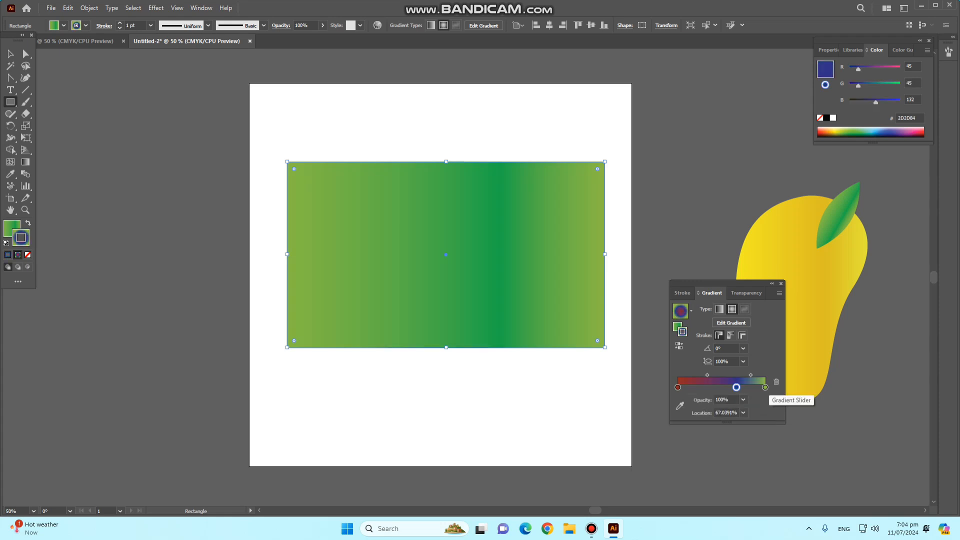
- Set the green value of the radial gradient's end stop to 36 for crimson 8D2444, and close the stop's colour settings
double_click(765, 388)
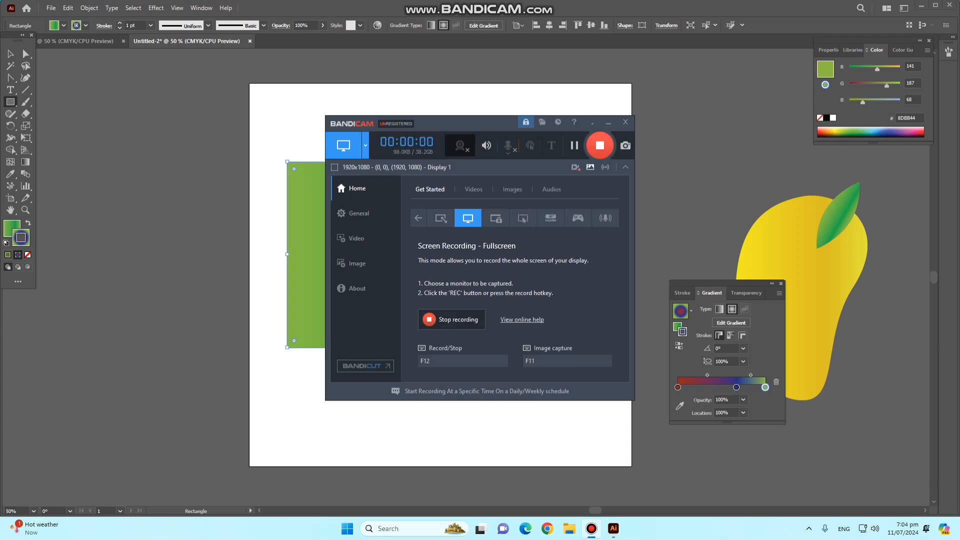
left_click(609, 123)
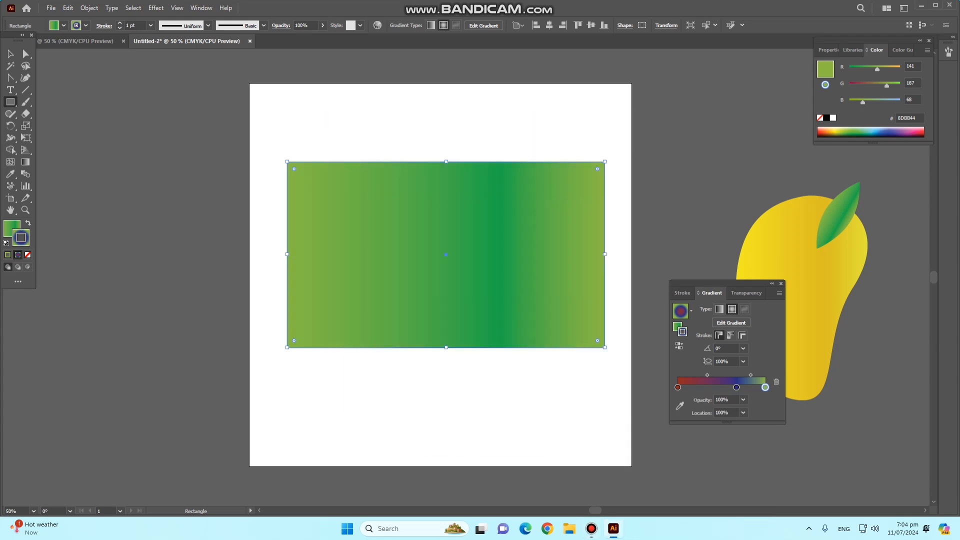
double_click(765, 388)
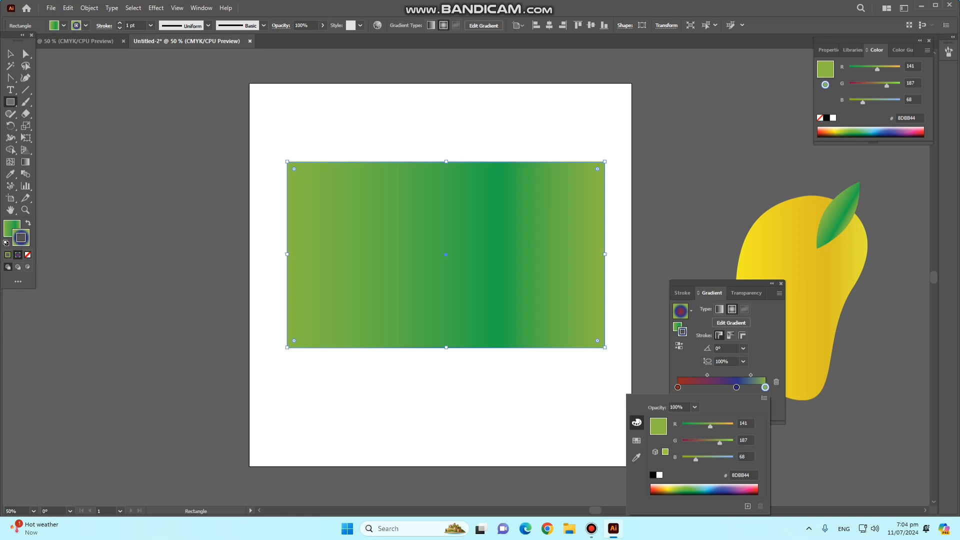
left_click_drag(719, 442, 689, 442)
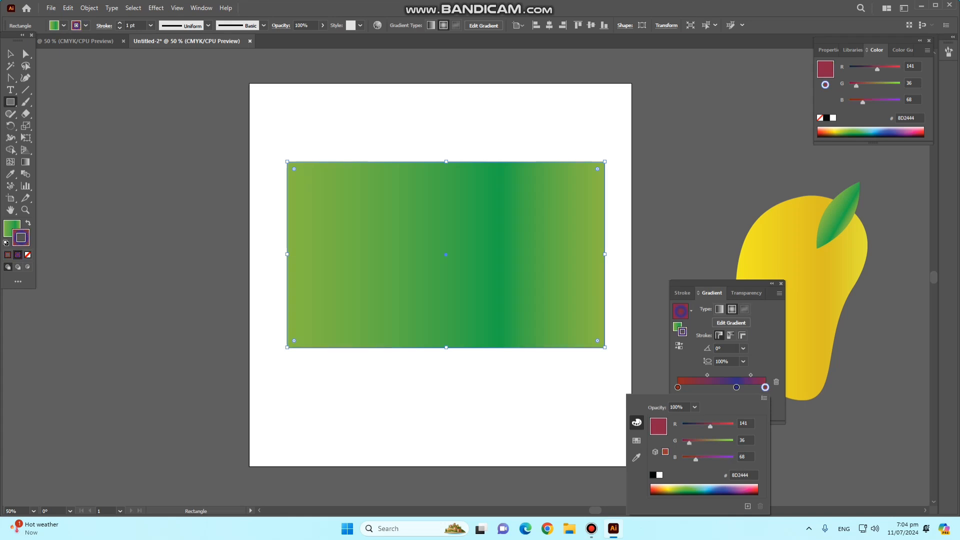
key("Escape")
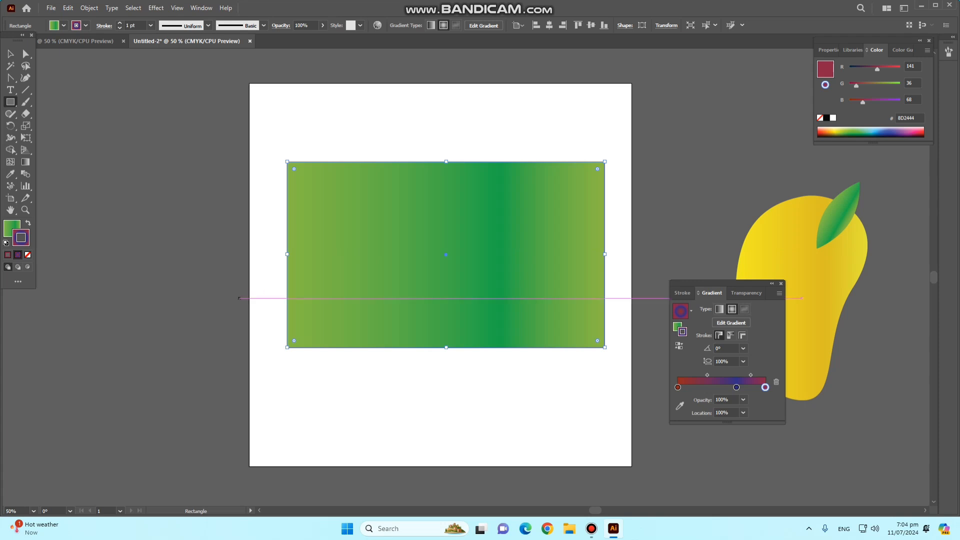
- Swap the rectangle's fill and stroke so the radial gradient fills it, and remove the stroke
key("shift+x")
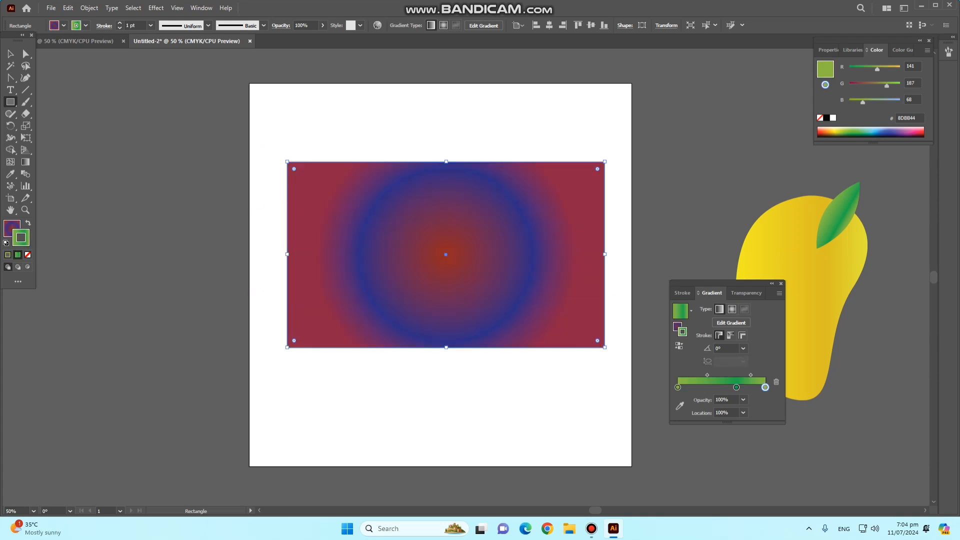
key("z")
left_click(27, 255)
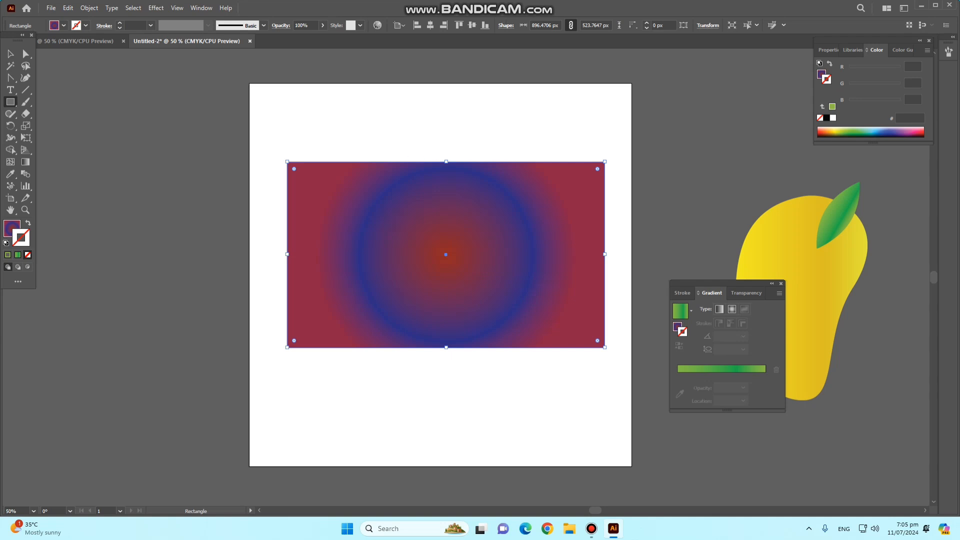
- Apply a linear gradient to the rectangle's stroke and recolour its start stop to green 0EAA4B
left_click(732, 310)
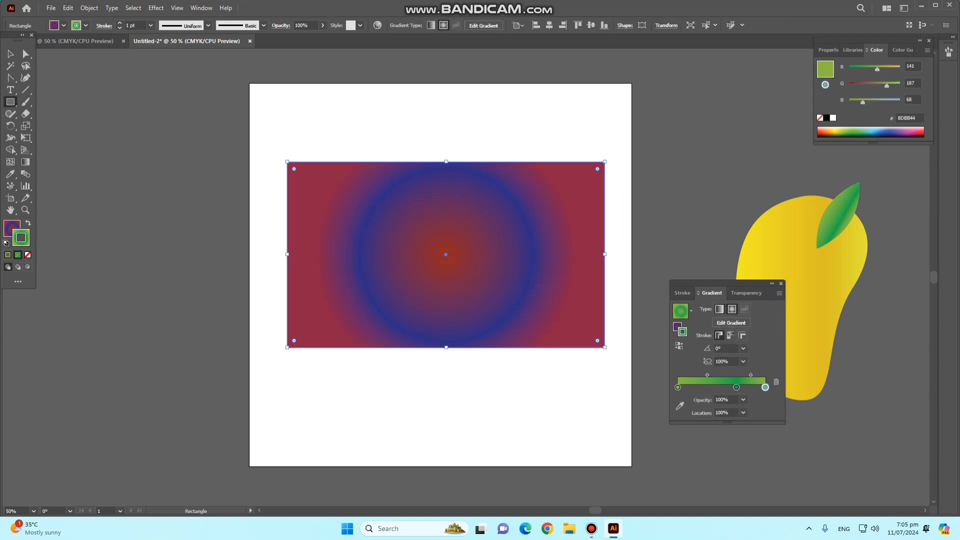
left_click(719, 309)
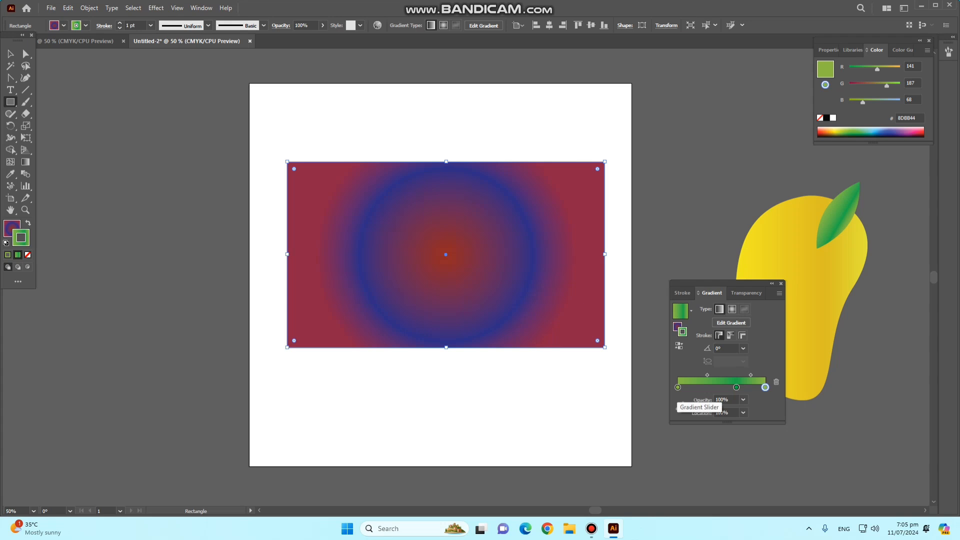
double_click(678, 387)
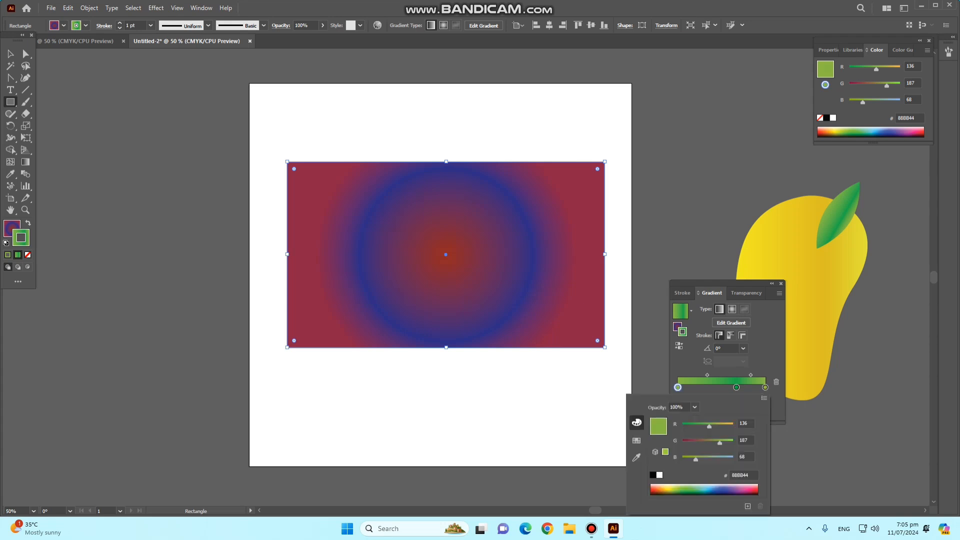
left_click_drag(719, 443, 698, 443)
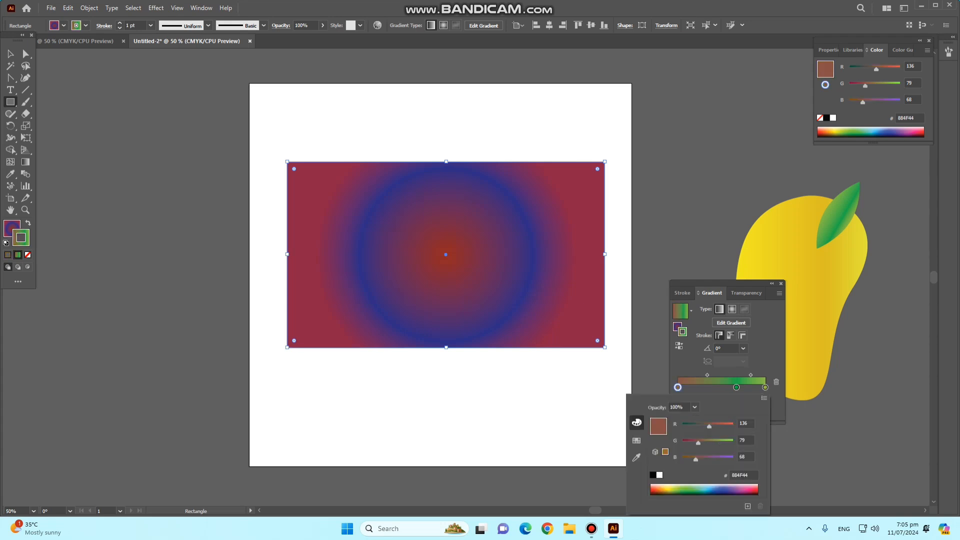
left_click(698, 491)
left_click(694, 490)
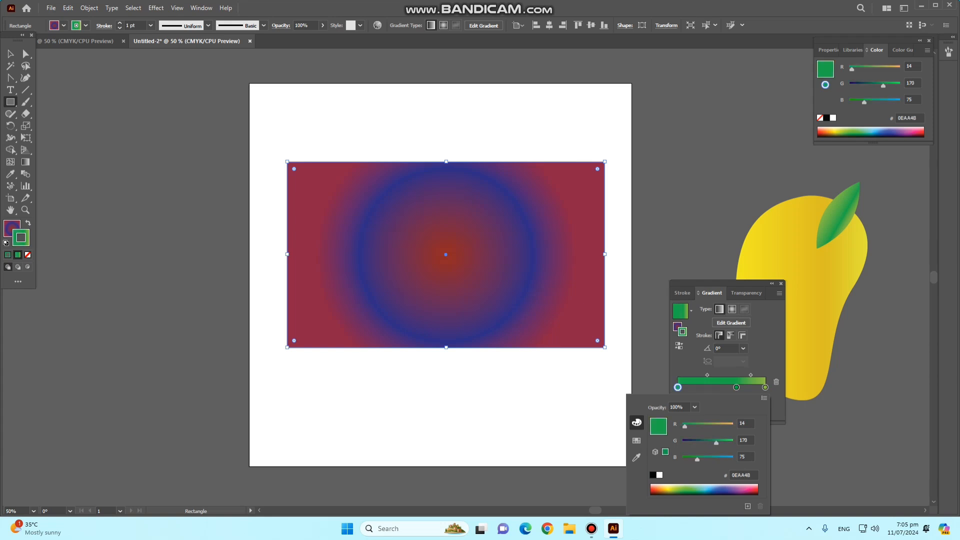
- Remove the rectangle's stroke and replace its gradient fill with solid black 000000
left_click(28, 255)
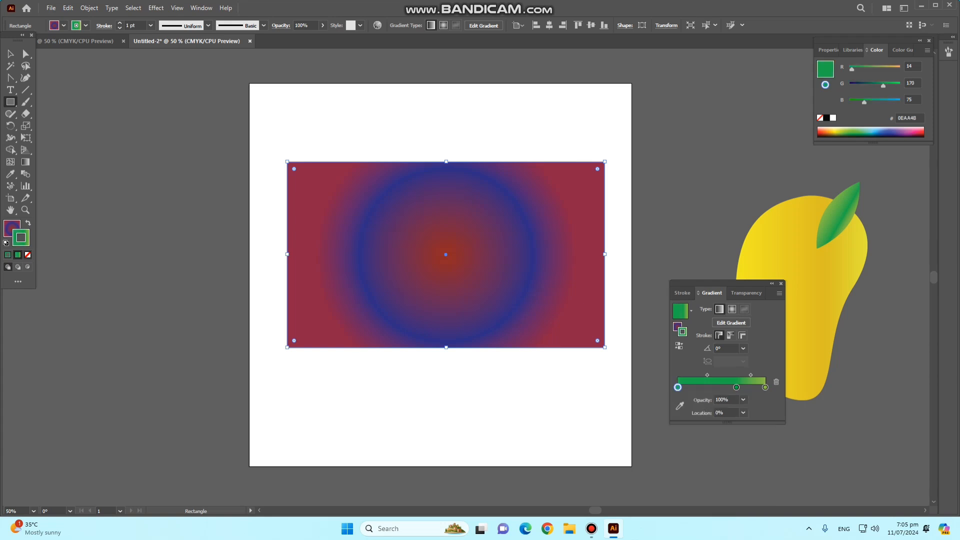
left_click(28, 255)
double_click(11, 228)
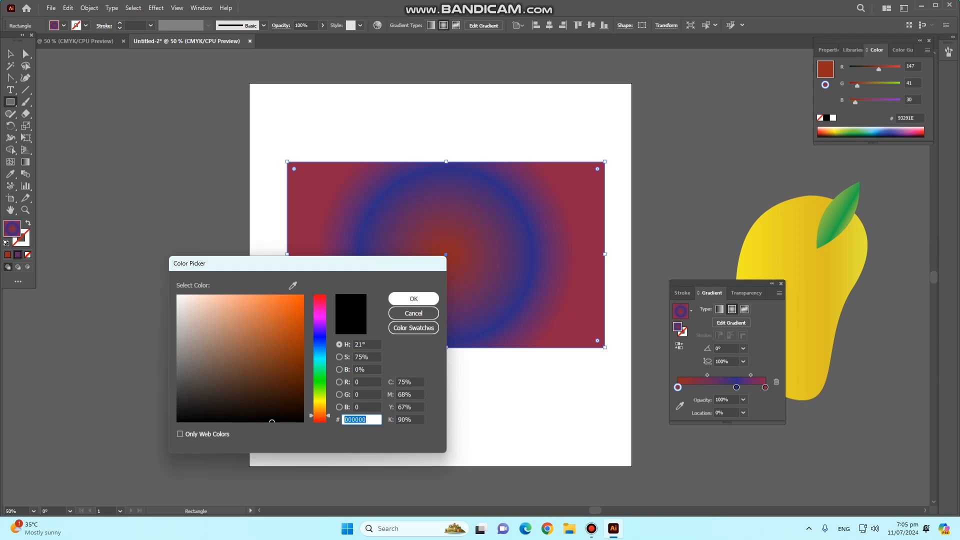
left_click(413, 299)
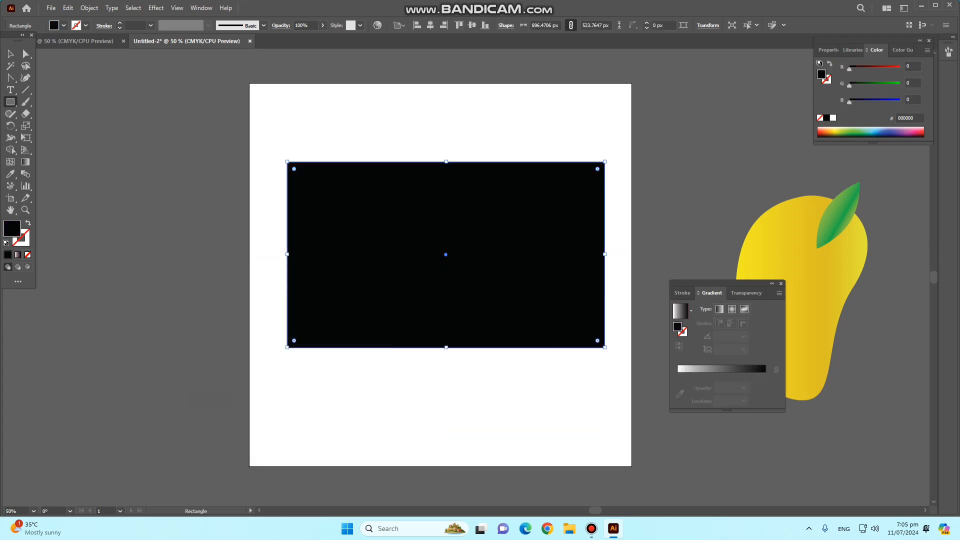
- Fill the rectangle with a linear gradient running from yellow FFFF42 at the start stop to pink D3196B at the end stop
left_click(680, 369)
double_click(679, 387)
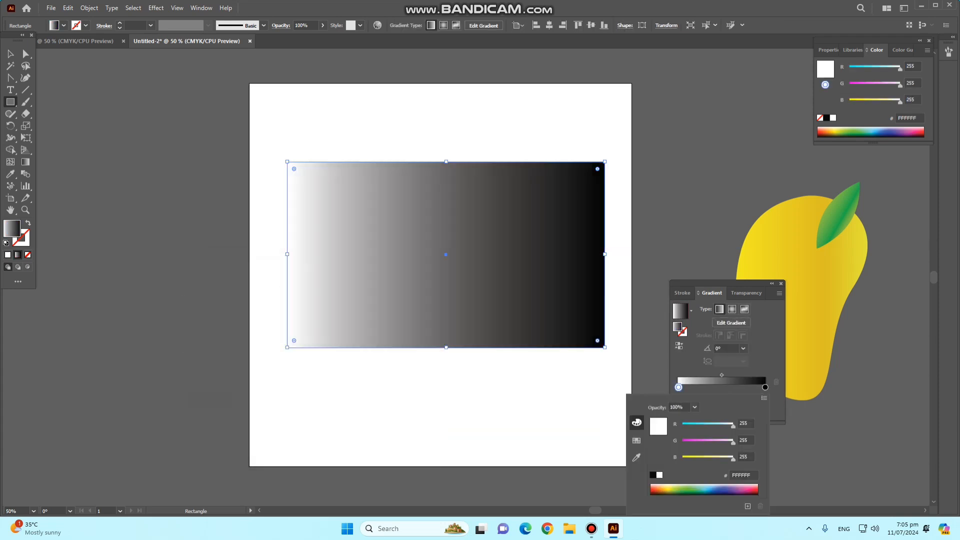
double_click(679, 387)
left_click(695, 457)
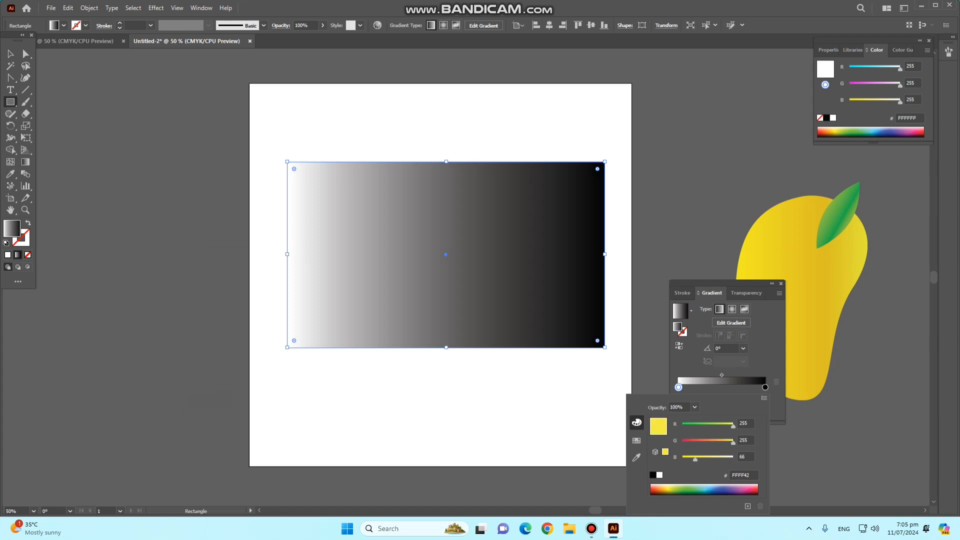
double_click(766, 387)
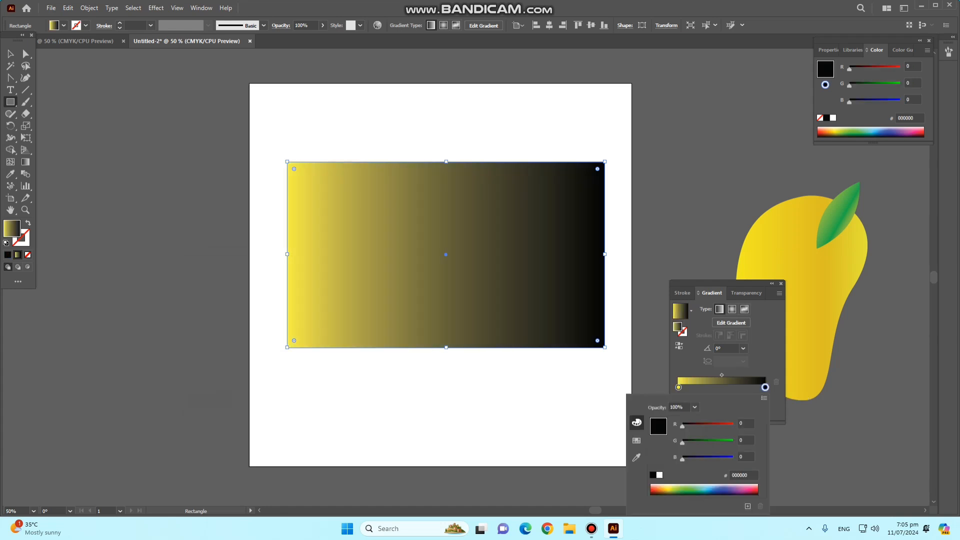
left_click(751, 491)
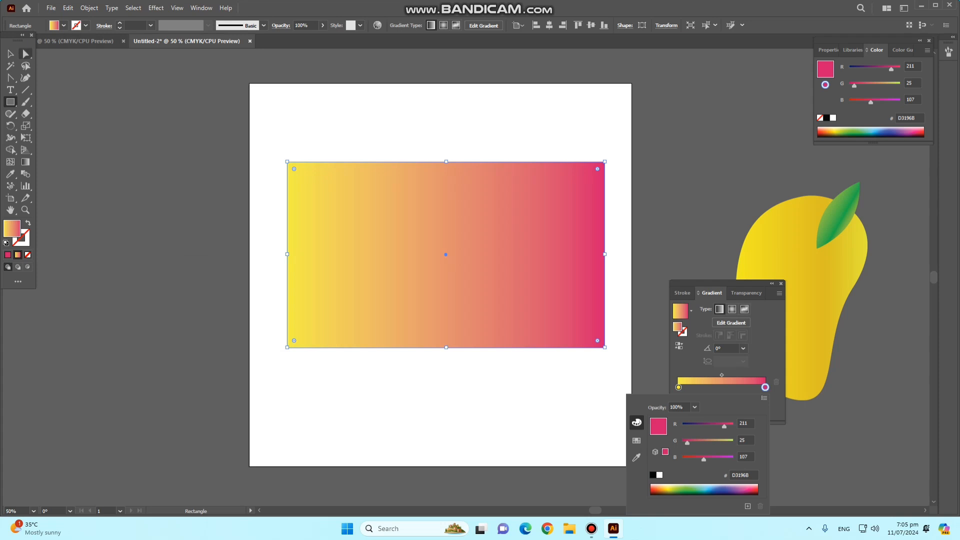
left_click(25, 54)
left_click(449, 275)
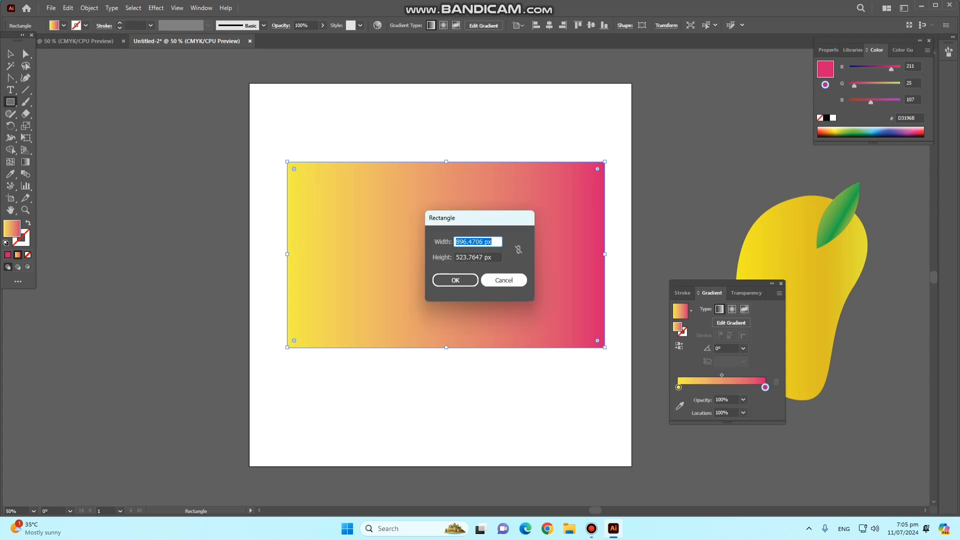
left_click(504, 280)
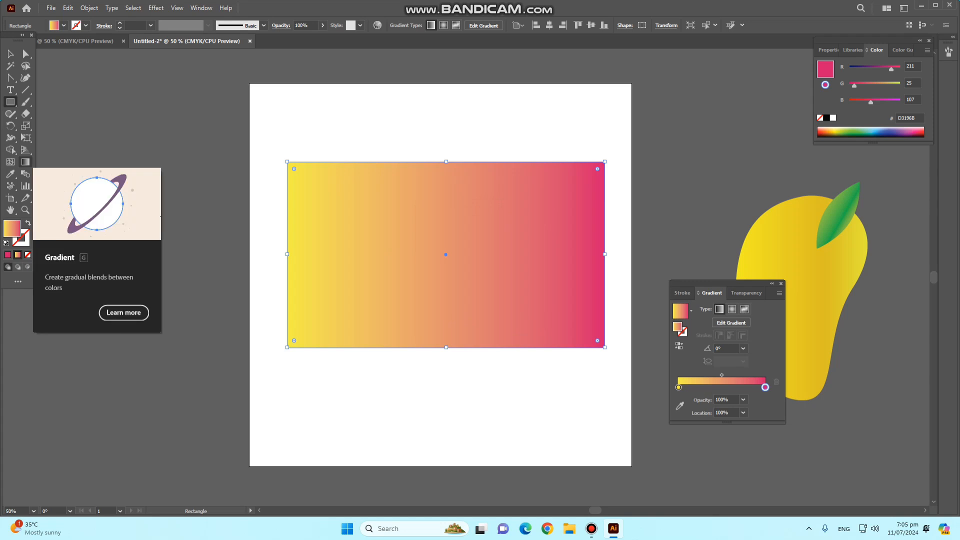
- With the Gradient tool, slide the rectangle's yellow stop to about 22% and its pink stop to about 80%
left_click(26, 162)
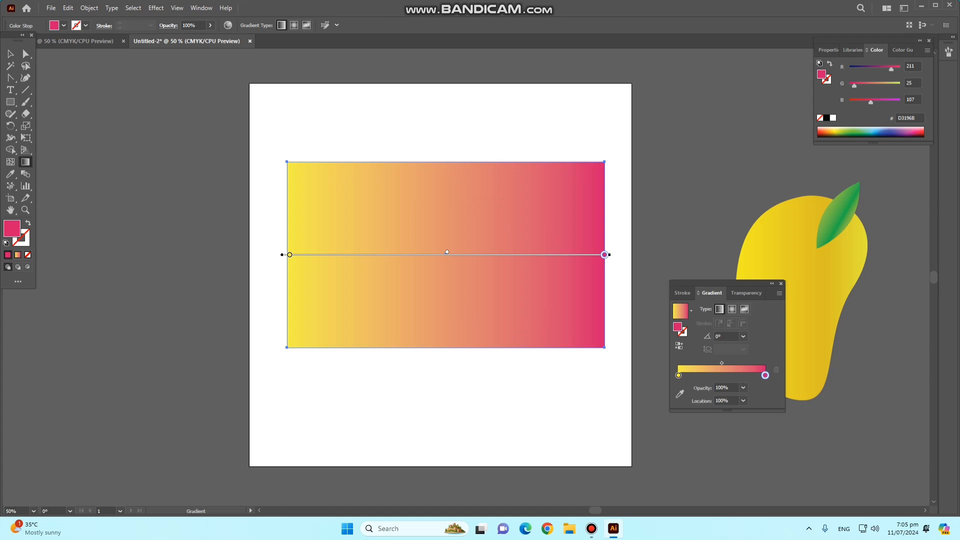
mouse_move(290, 254)
left_mouse_down()
mouse_move(497, 254)
mouse_move(287, 254)
left_mouse_up()
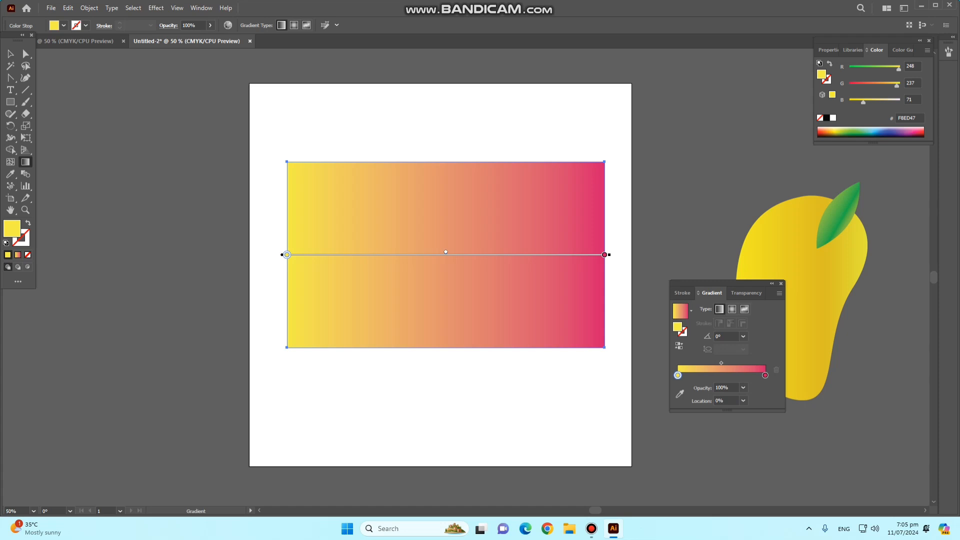
left_click_drag(604, 254, 303, 255)
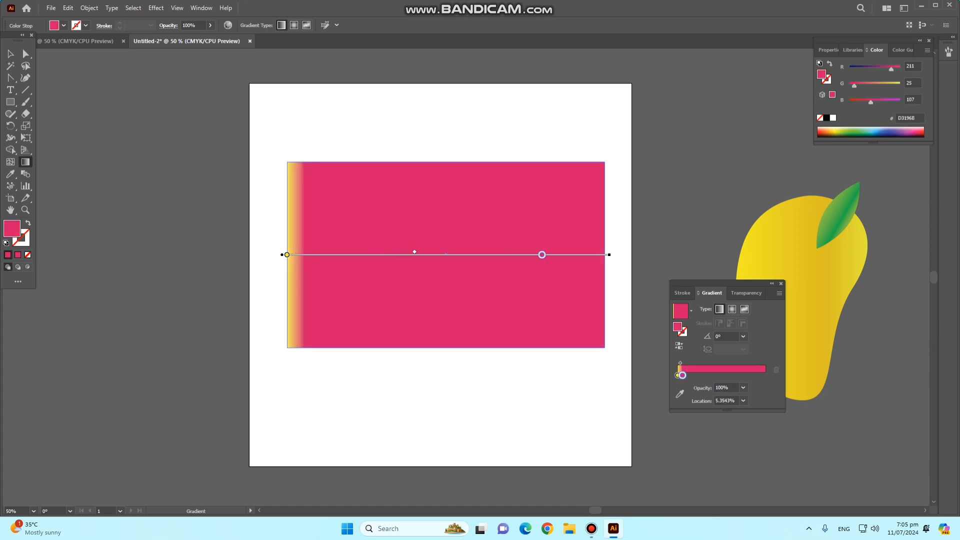
mouse_move(542, 255)
left_mouse_down()
mouse_move(605, 254)
mouse_move(541, 254)
left_mouse_up()
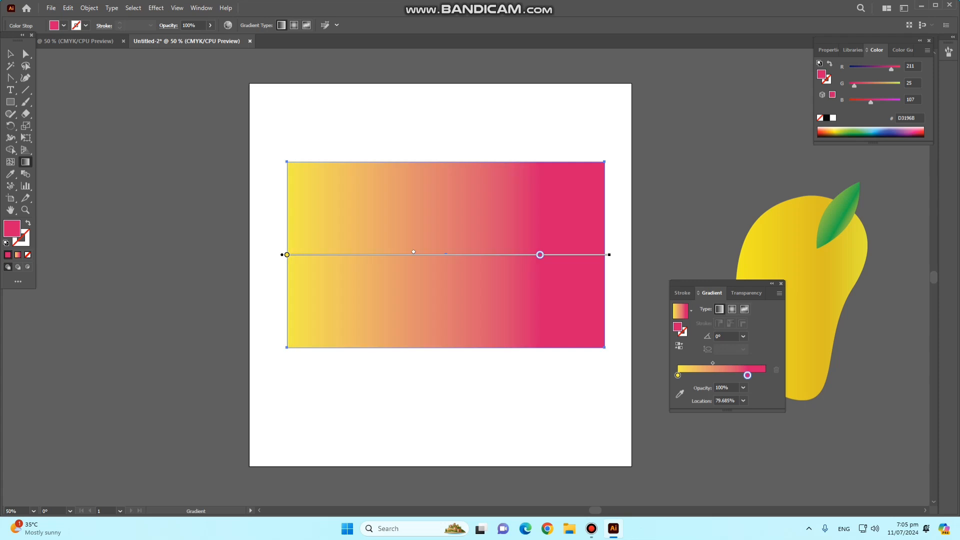
left_click_drag(287, 255, 356, 255)
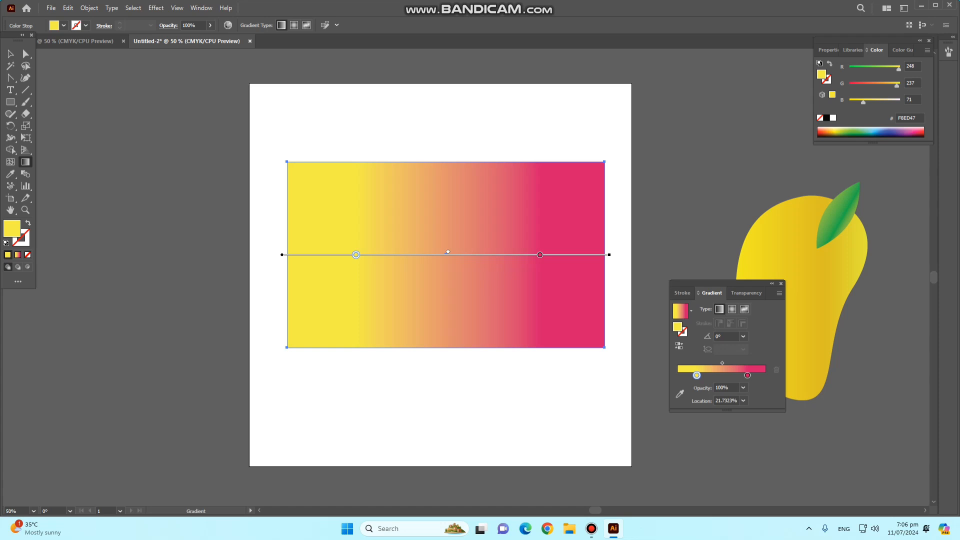
- Rotate the rectangle's linear gradient to about -85° and extend its start point above the rectangle's upper edge
left_click_drag(610, 254, 609, 301)
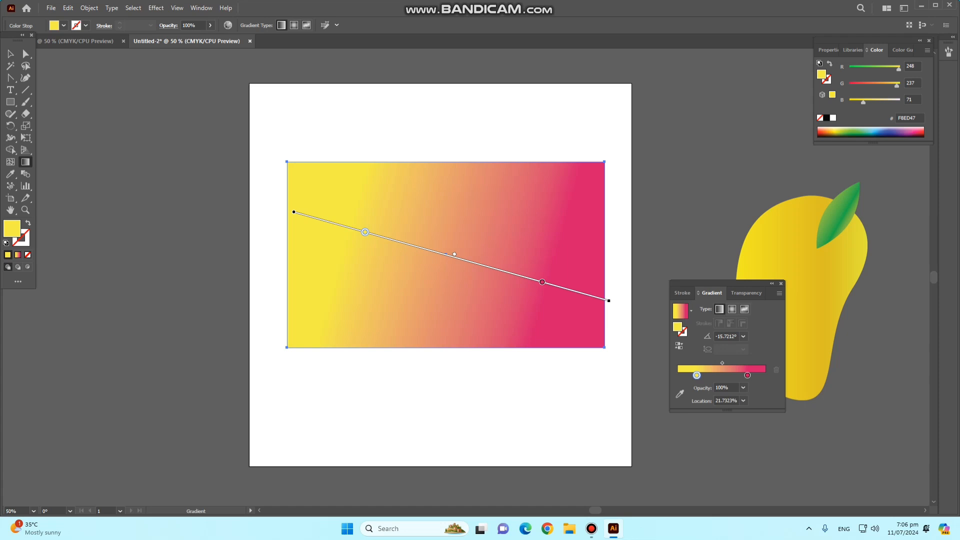
mouse_move(609, 300)
left_mouse_down()
mouse_move(587, 358)
mouse_move(488, 474)
mouse_move(429, 506)
mouse_move(302, 508)
mouse_move(324, 509)
left_mouse_up()
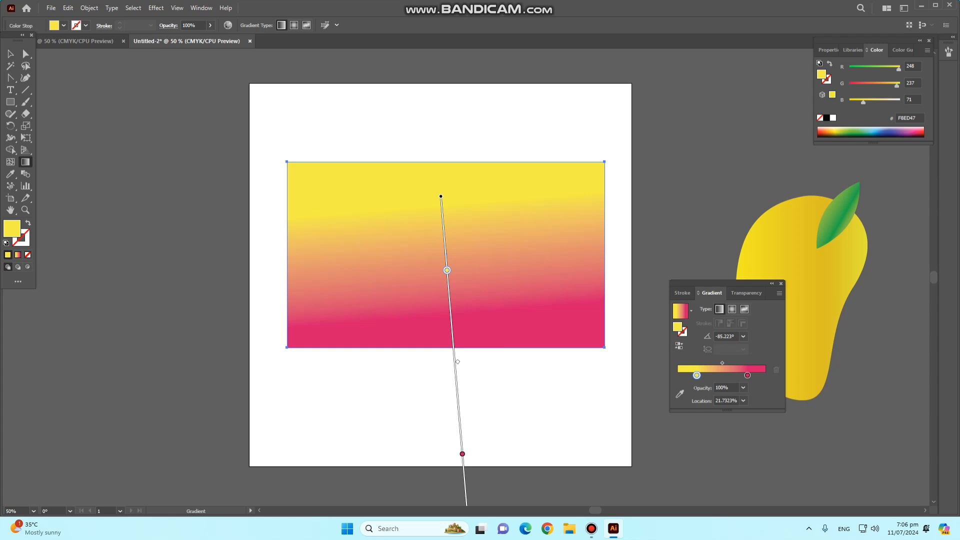
mouse_move(441, 196)
left_mouse_down()
mouse_move(452, 104)
mouse_move(433, 106)
left_mouse_up()
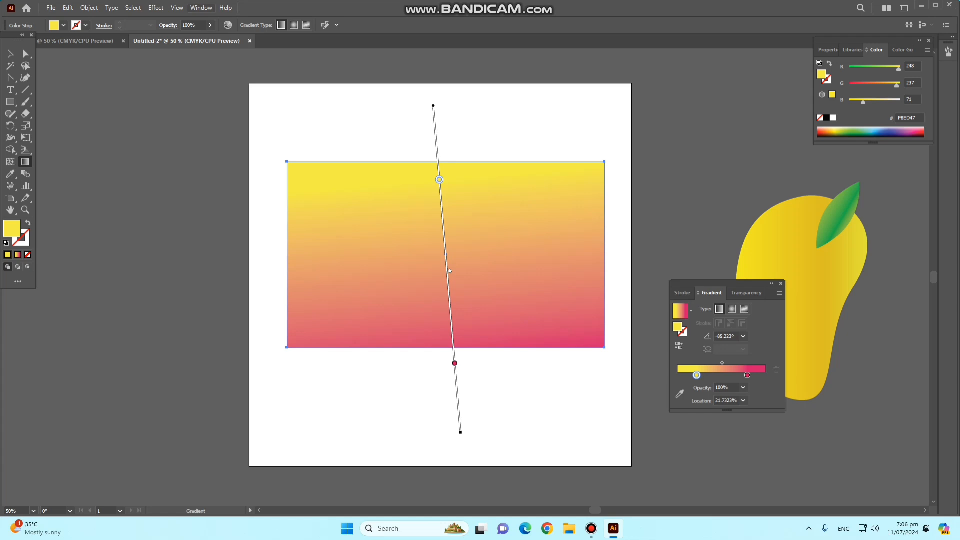
- Try several graphic styles on the rectangle, settle on the blue swirl pattern, and close the Graphic Styles and Gradient panels
key("v")
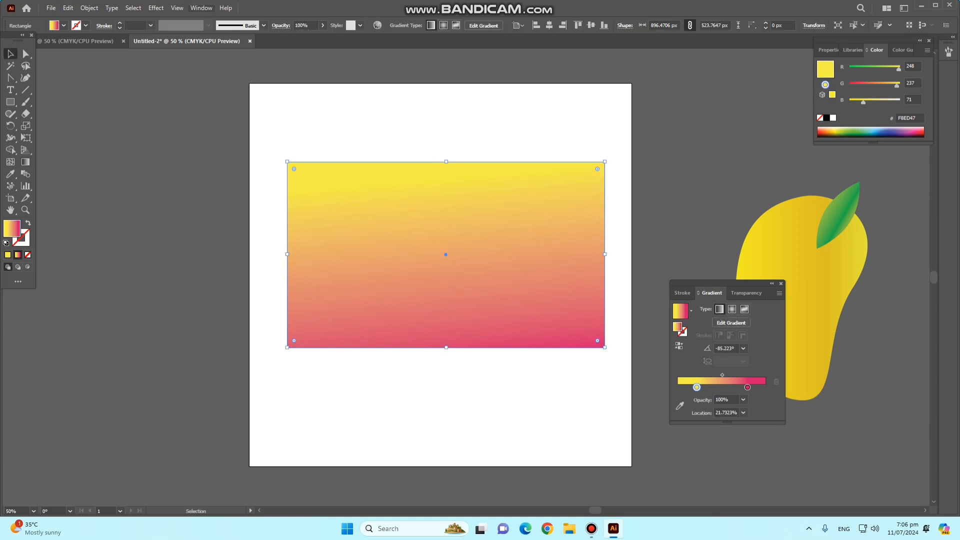
left_click(201, 8)
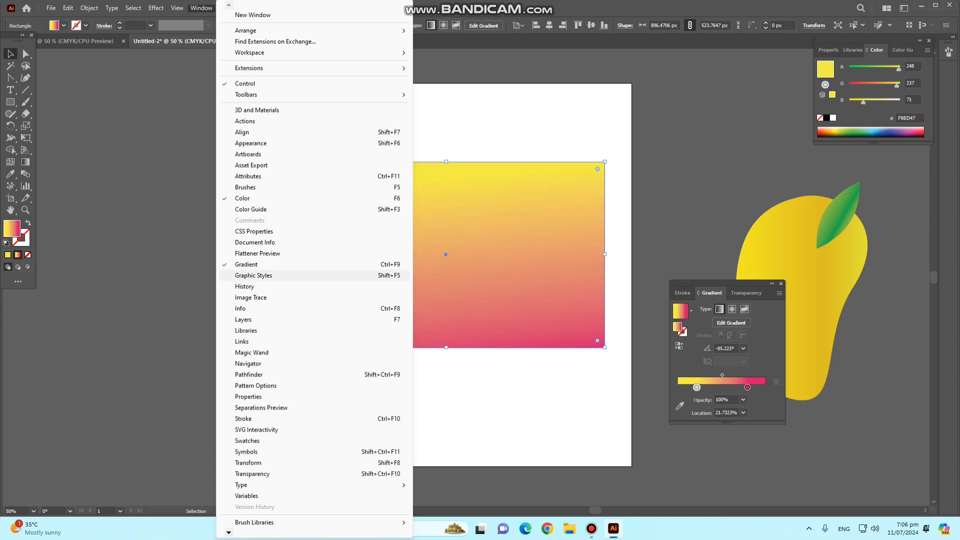
left_click(254, 276)
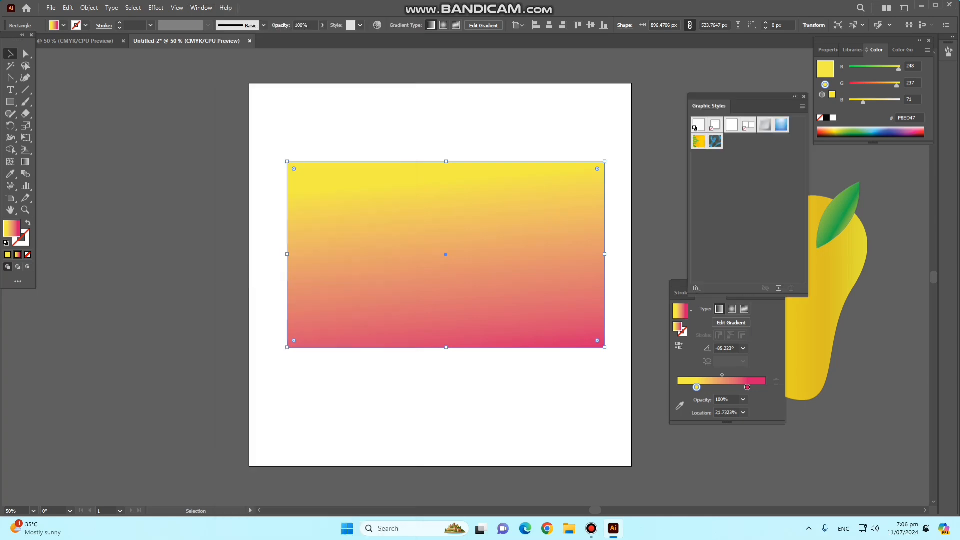
left_click(716, 141)
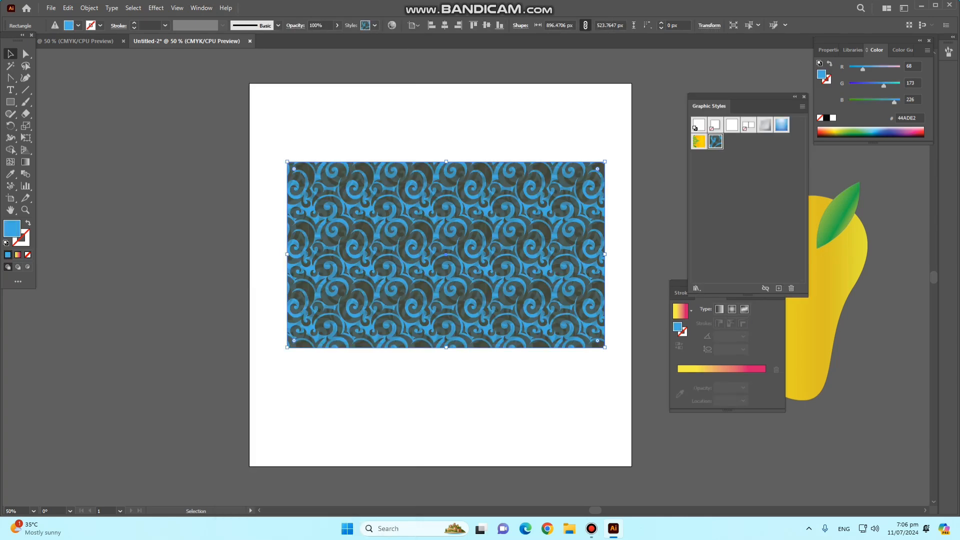
left_click(699, 142)
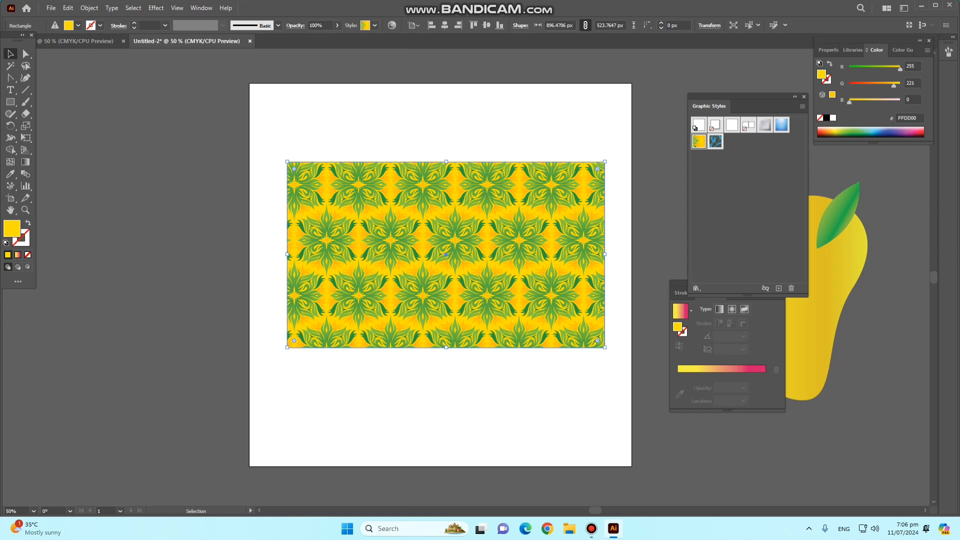
left_click(782, 125)
left_click(765, 125)
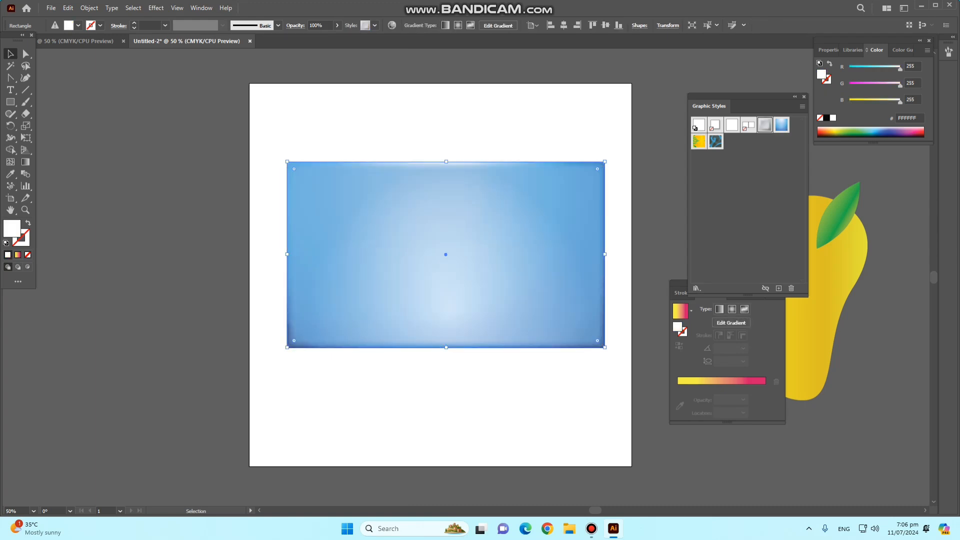
left_click(781, 125)
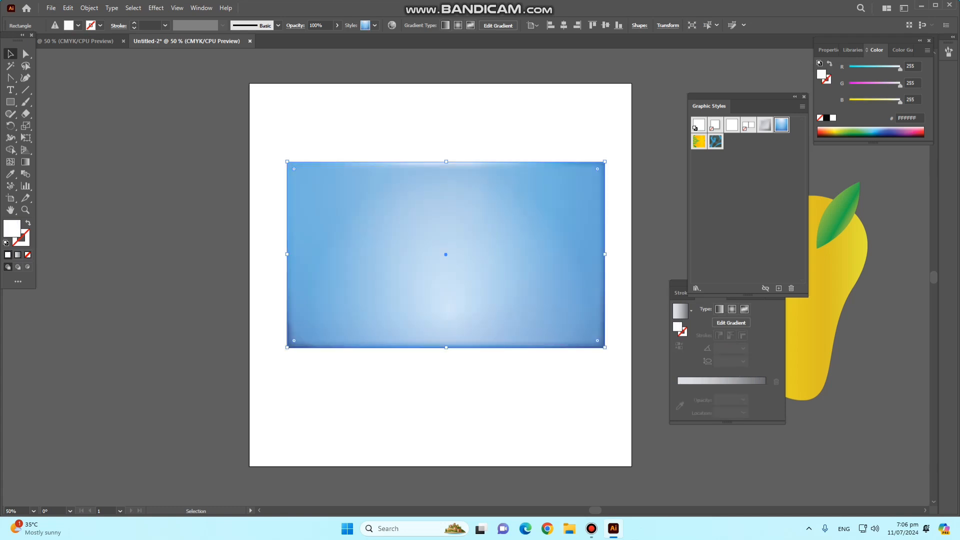
left_click(716, 142)
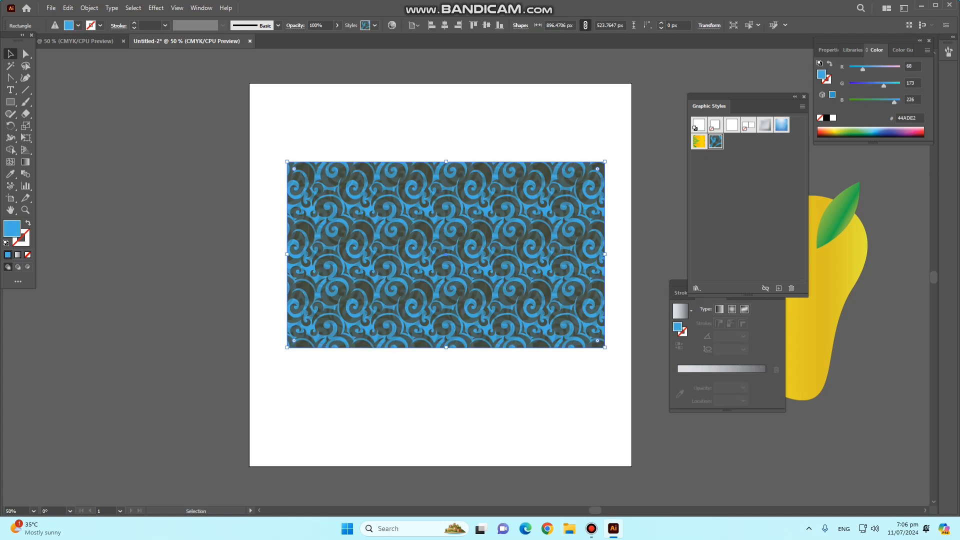
key("shift+F5")
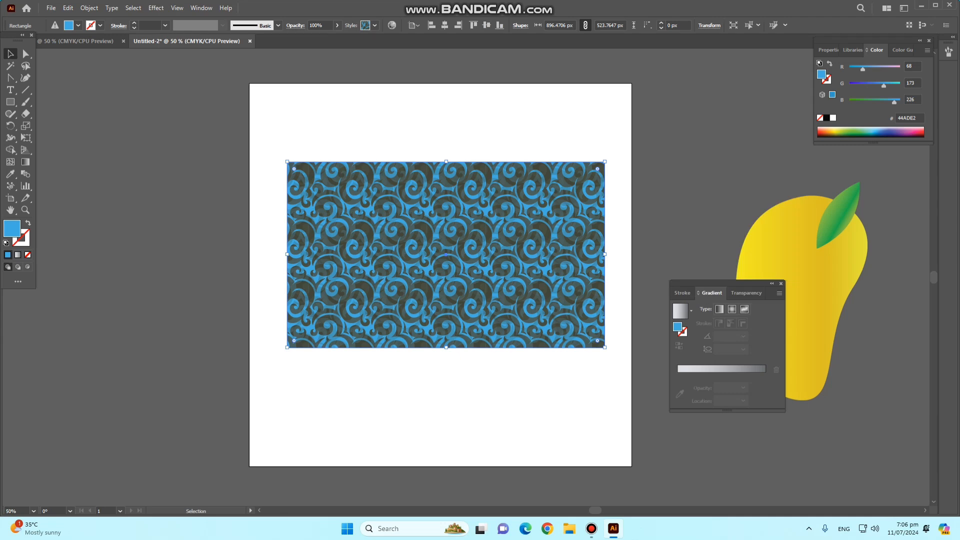
key("ctrl+F9")
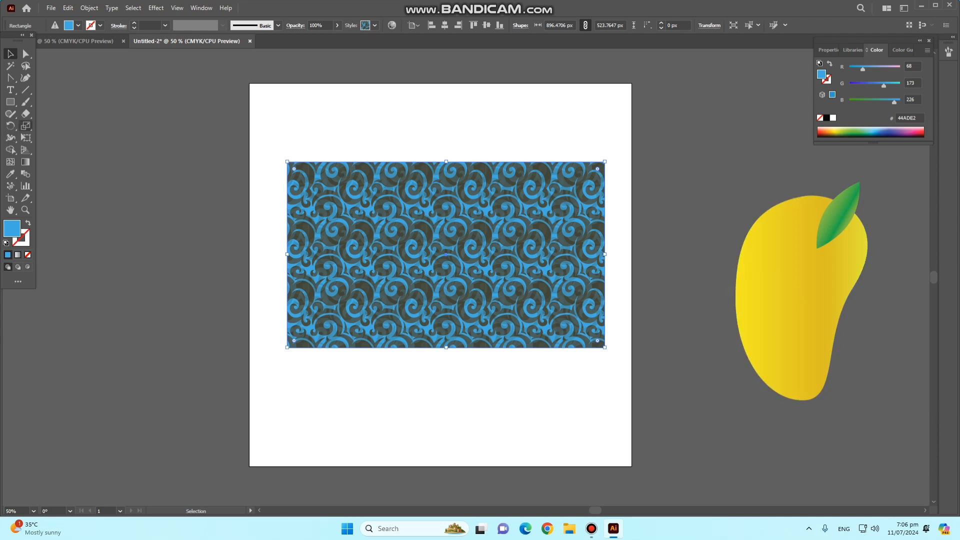
left_click(11, 138)
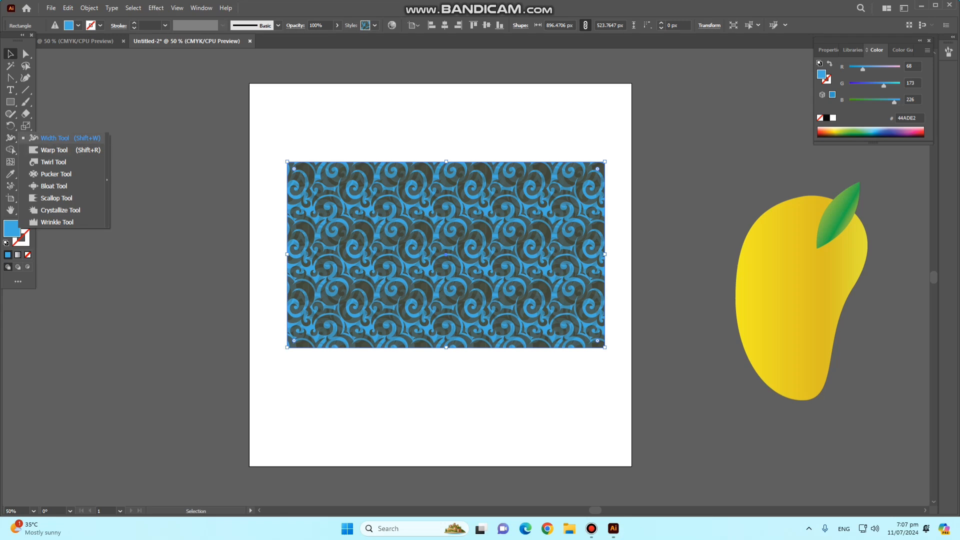
key("s")
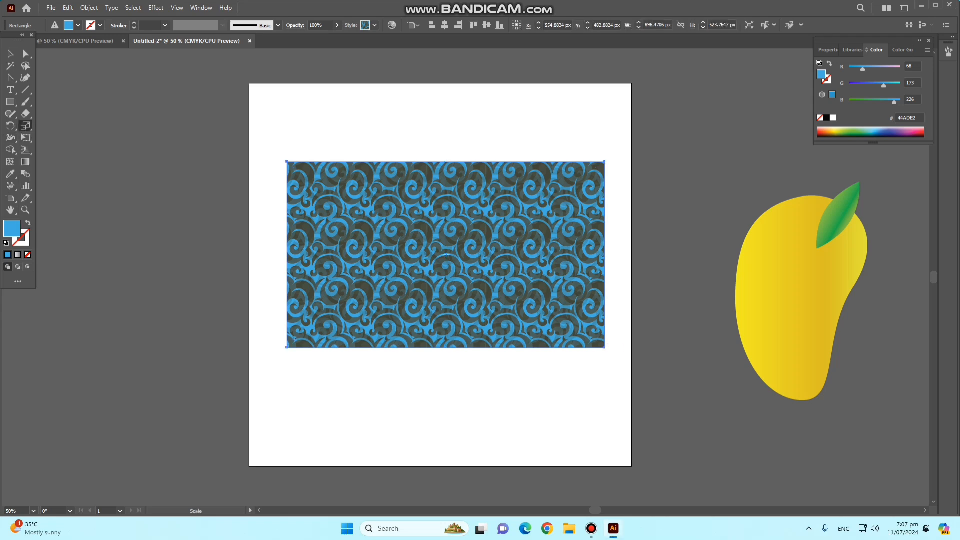
key("v")
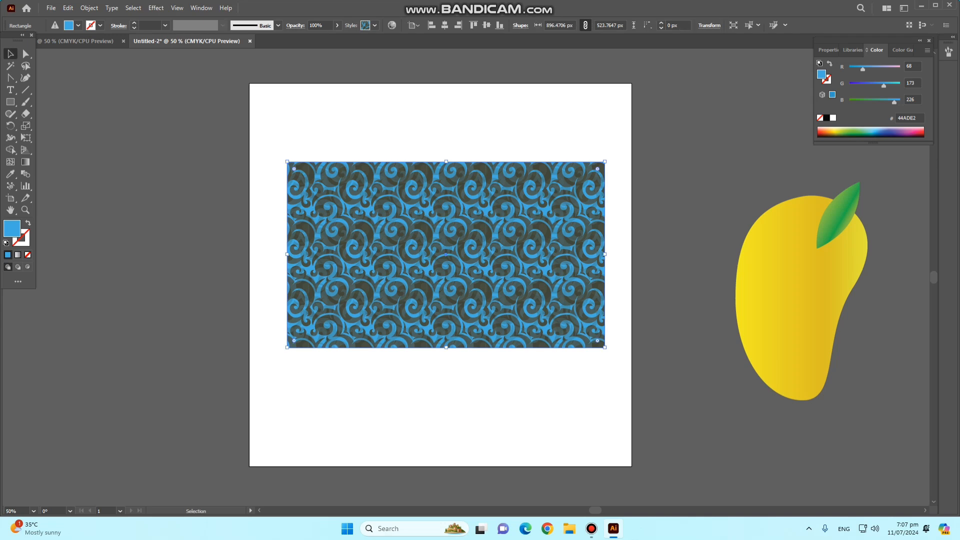
- Shrink the patterned rectangle to about 501 by 262 px and move it near the artboard's upper edge
left_click_drag(605, 348, 465, 254)
left_click_drag(420, 181, 425, 127)
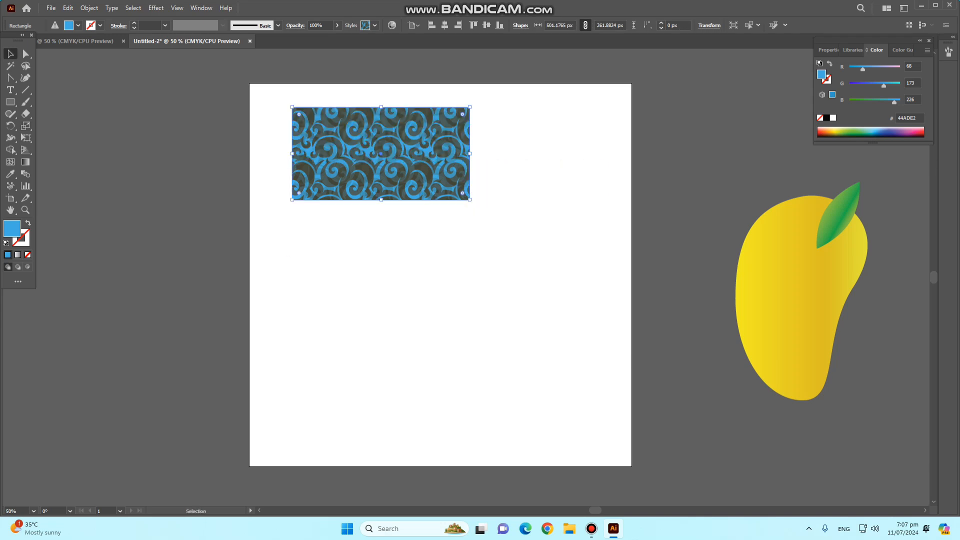